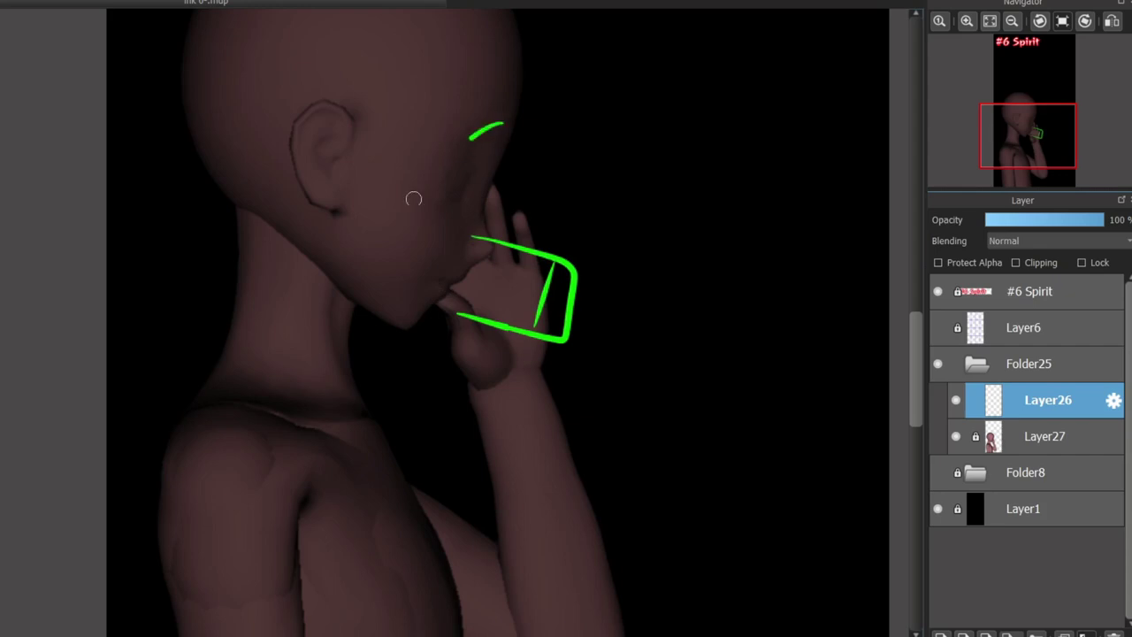
Sketch pointed green fringe strands across the forehead and temple of the figure in profile
{"action": "left_click_drag", "start_coordinate": [380, 455], "coordinate": [505, 121]}
{"action": "key", "text": "ctrl+z"}
{"action": "key", "text": "ctrl+z"}
{"action": "left_click_drag", "start_coordinate": [481, 73], "coordinate": [415, 179]}
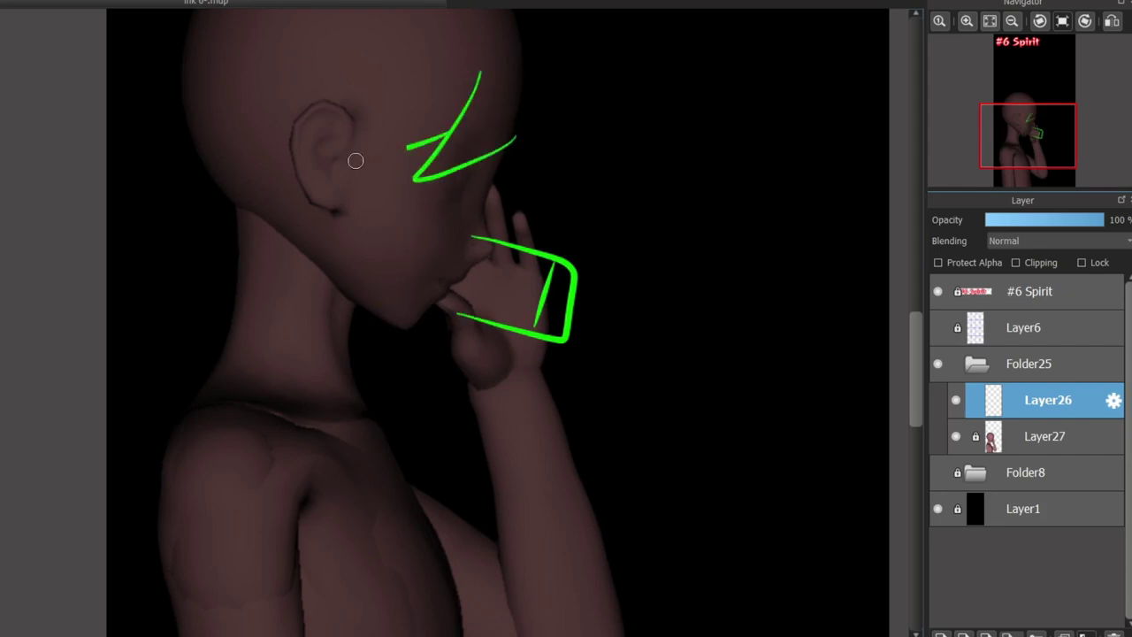
{"action": "left_click_drag", "start_coordinate": [451, 75], "coordinate": [374, 157]}
{"action": "key", "text": "ctrl+z"}
{"action": "left_click_drag", "start_coordinate": [458, 53], "coordinate": [416, 170]}
Sketch long pointed hair locks in front of and over the figure's ear, reaching down to the neck
{"action": "mouse_move", "coordinate": [415, 172]}
{"action": "left_mouse_down"}
{"action": "mouse_move", "coordinate": [404, 416]}
{"action": "mouse_move", "coordinate": [375, 504]}
{"action": "mouse_move", "coordinate": [356, 358]}
{"action": "left_mouse_up"}
{"action": "key", "text": "ctrl+z"}
{"action": "key", "text": "ctrl+z"}
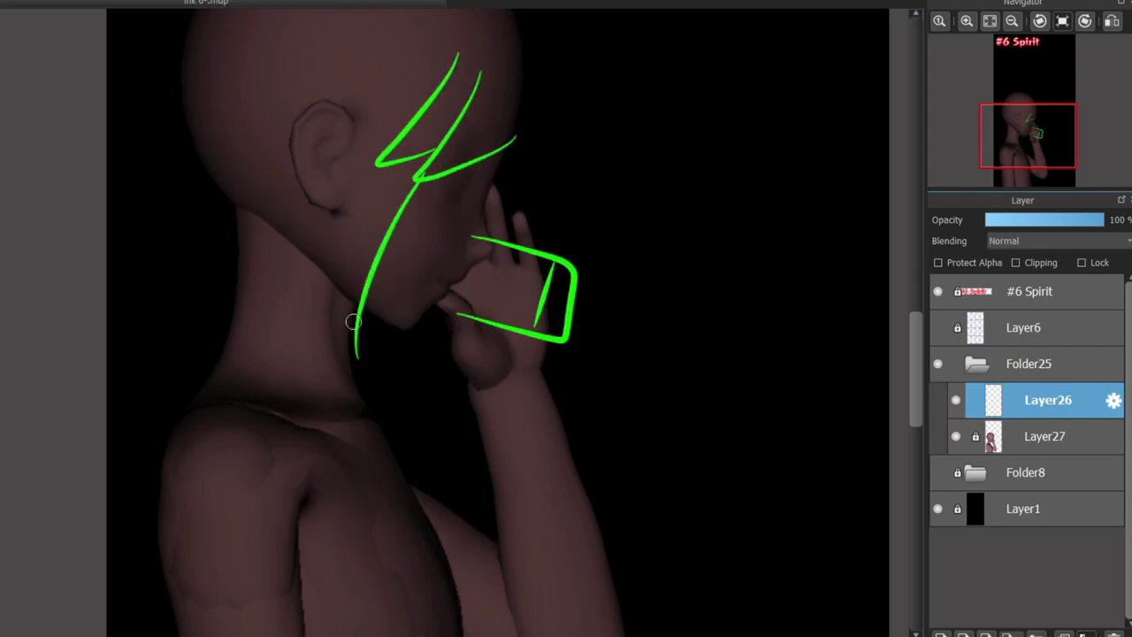
{"action": "left_click_drag", "start_coordinate": [350, 180], "coordinate": [348, 358]}
{"action": "mouse_move", "coordinate": [328, 249]}
{"action": "left_mouse_down"}
{"action": "mouse_move", "coordinate": [263, 250]}
{"action": "mouse_move", "coordinate": [205, 467]}
{"action": "left_mouse_up"}
{"action": "key", "text": "ctrl+z"}
{"action": "key", "text": "ctrl+z"}
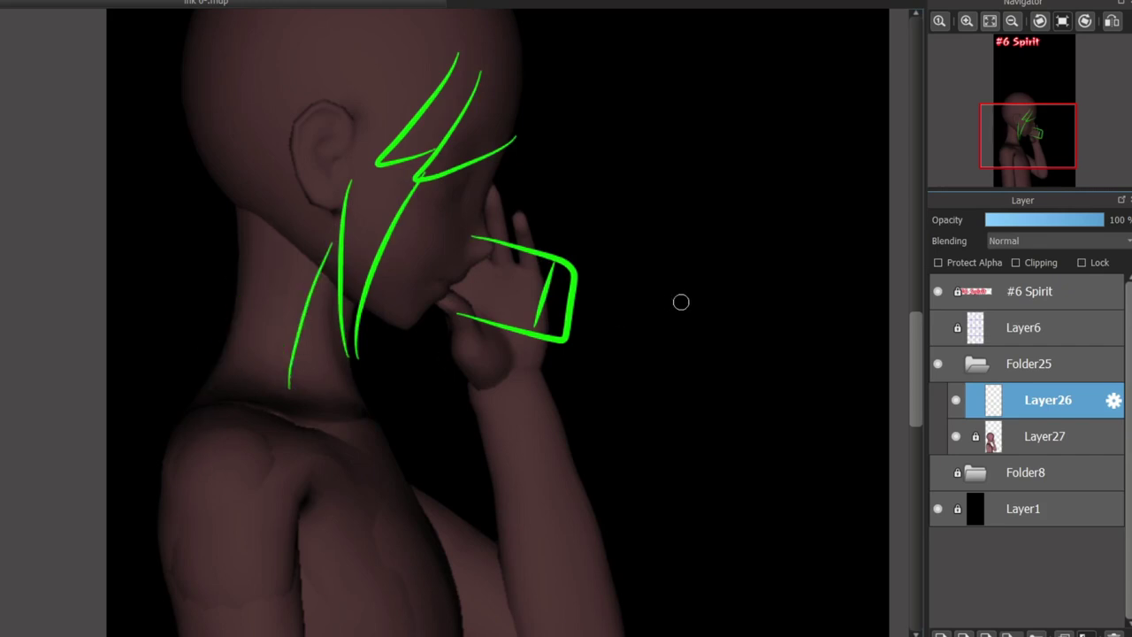
{"action": "left_click_drag", "start_coordinate": [272, 203], "coordinate": [338, 212]}
Draw a double curved line from the figure's shoulder down the torso, and outline a short sleeve on the near upper arm
{"action": "scroll", "coordinate": [189, 292], "scroll_direction": "down", "scroll_amount": 3}
{"action": "mouse_move", "coordinate": [189, 292]}
{"action": "left_mouse_down"}
{"action": "mouse_move", "coordinate": [442, 599]}
{"action": "mouse_move", "coordinate": [446, 623]}
{"action": "left_mouse_up"}
{"action": "scroll", "coordinate": [328, 362], "scroll_direction": "down", "scroll_amount": 2}
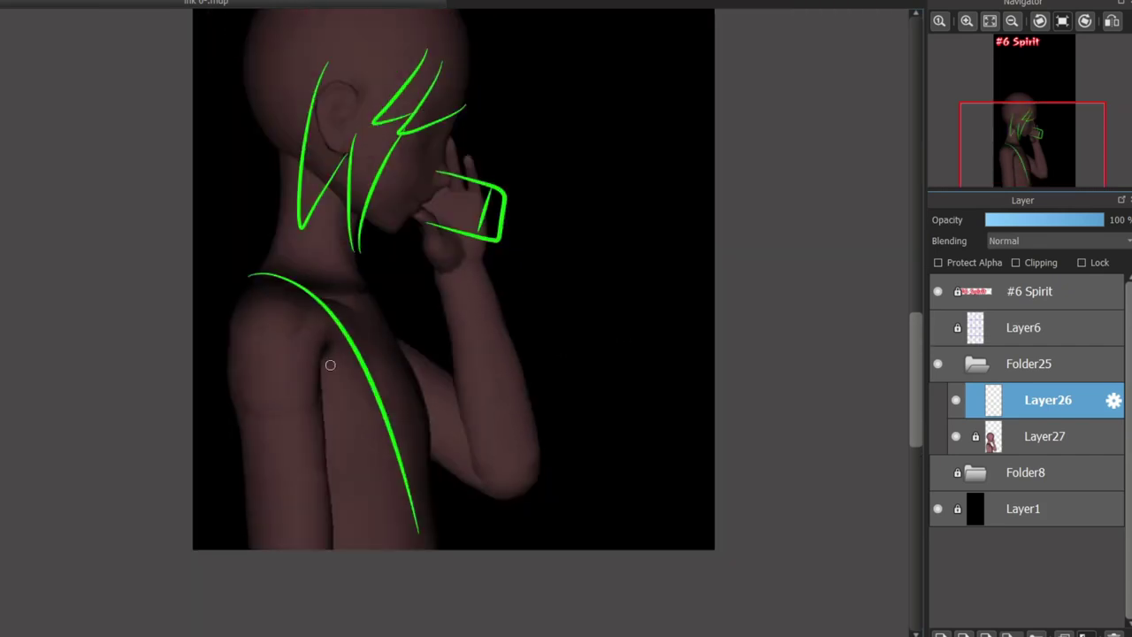
{"action": "scroll", "coordinate": [298, 271], "scroll_direction": "up", "scroll_amount": 1}
{"action": "left_click_drag", "start_coordinate": [240, 281], "coordinate": [416, 548]}
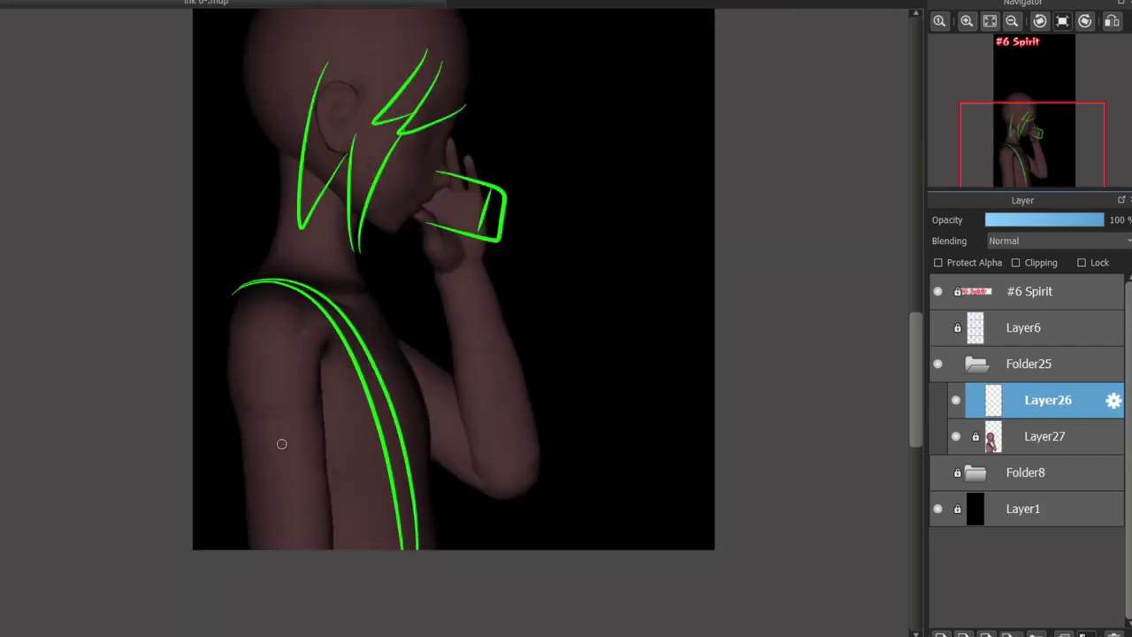
{"action": "left_click_drag", "start_coordinate": [337, 470], "coordinate": [329, 367]}
{"action": "left_click_drag", "start_coordinate": [244, 288], "coordinate": [234, 474]}
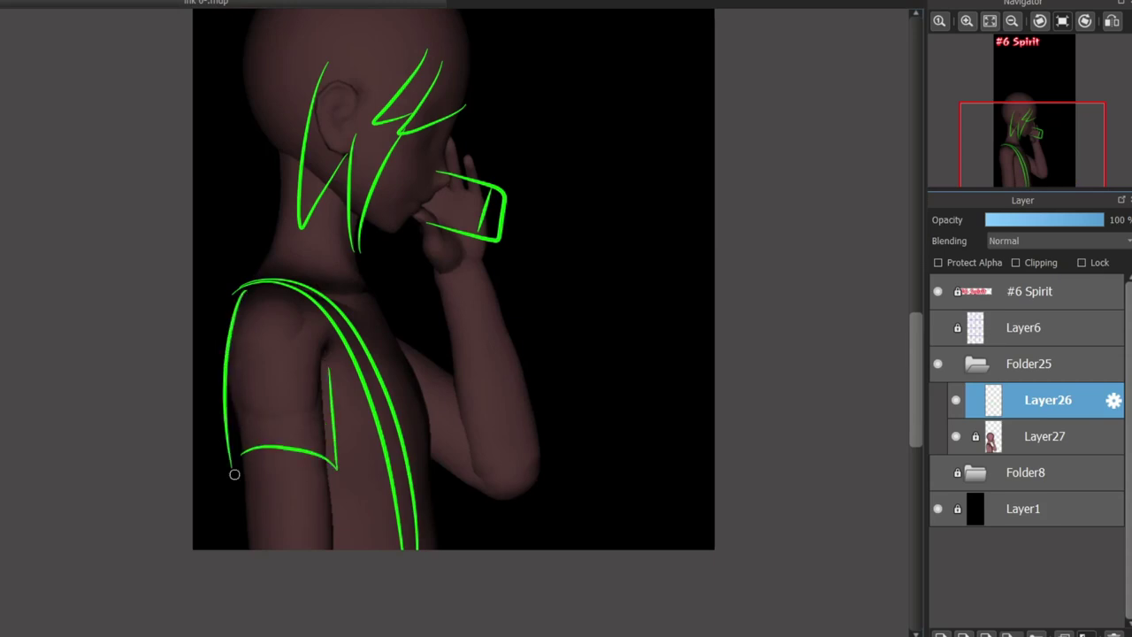
Sketch the spirit beside the figure with two oval eyes, a crescent mouth above them and a large round head outline
{"action": "scroll", "coordinate": [523, 379], "scroll_direction": "up", "scroll_amount": 3}
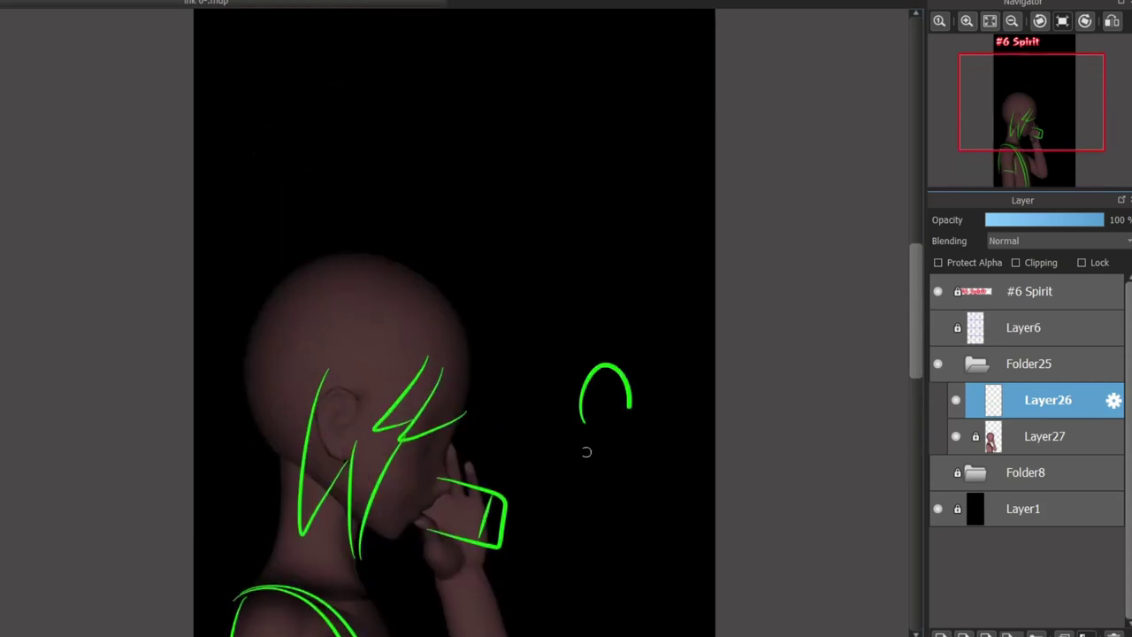
{"action": "left_click_drag", "start_coordinate": [613, 355], "coordinate": [556, 430]}
{"action": "left_click_drag", "start_coordinate": [511, 376], "coordinate": [469, 434]}
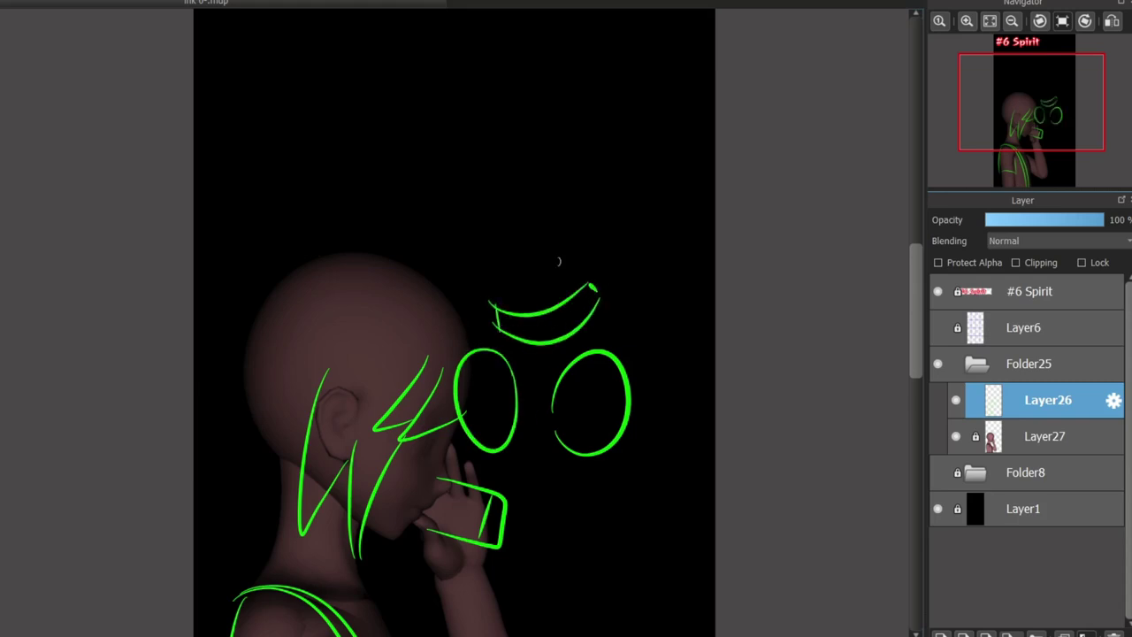
{"action": "left_click_drag", "start_coordinate": [579, 231], "coordinate": [535, 511]}
Sketch a rounded bump on top of the spirit's head, and draw the shoulder and arm lines on both sides below it
{"action": "scroll", "coordinate": [868, 387], "scroll_direction": "down", "scroll_amount": 2}
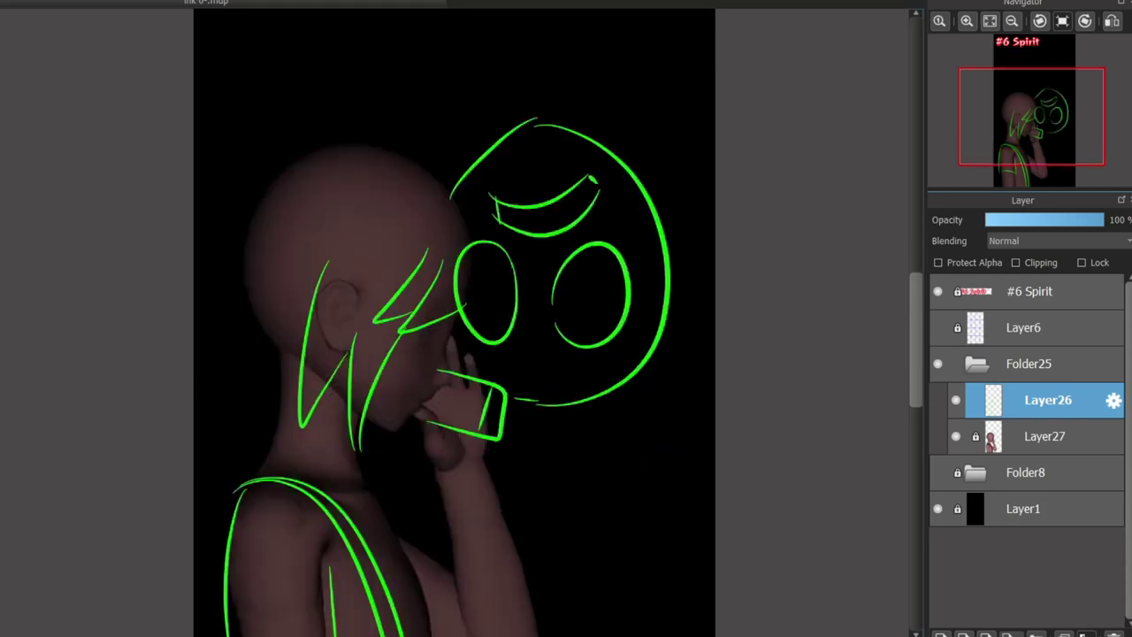
{"action": "left_click_drag", "start_coordinate": [652, 414], "coordinate": [639, 582]}
{"action": "key", "text": "ctrl+z"}
{"action": "left_click_drag", "start_coordinate": [659, 380], "coordinate": [622, 564]}
{"action": "scroll", "coordinate": [906, 384], "scroll_direction": "up", "scroll_amount": 1}
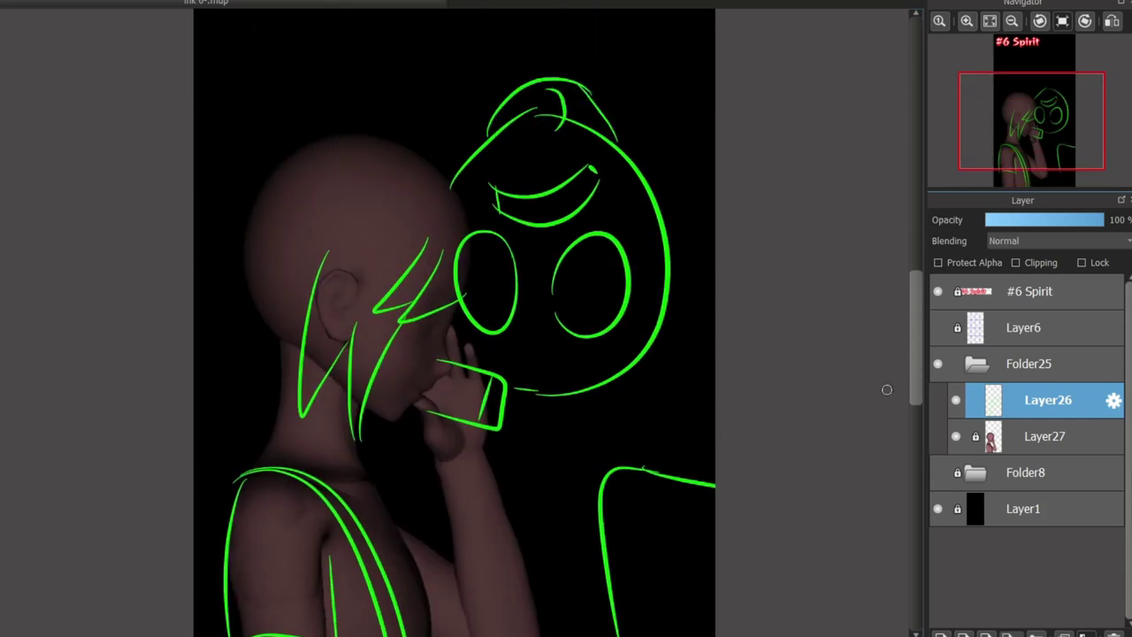
{"action": "scroll", "coordinate": [887, 390], "scroll_direction": "down", "scroll_amount": 2}
{"action": "left_click_drag", "start_coordinate": [483, 271], "coordinate": [567, 504]}
{"action": "key", "text": "ctrl+z"}
{"action": "left_click_drag", "start_coordinate": [485, 273], "coordinate": [584, 482]}
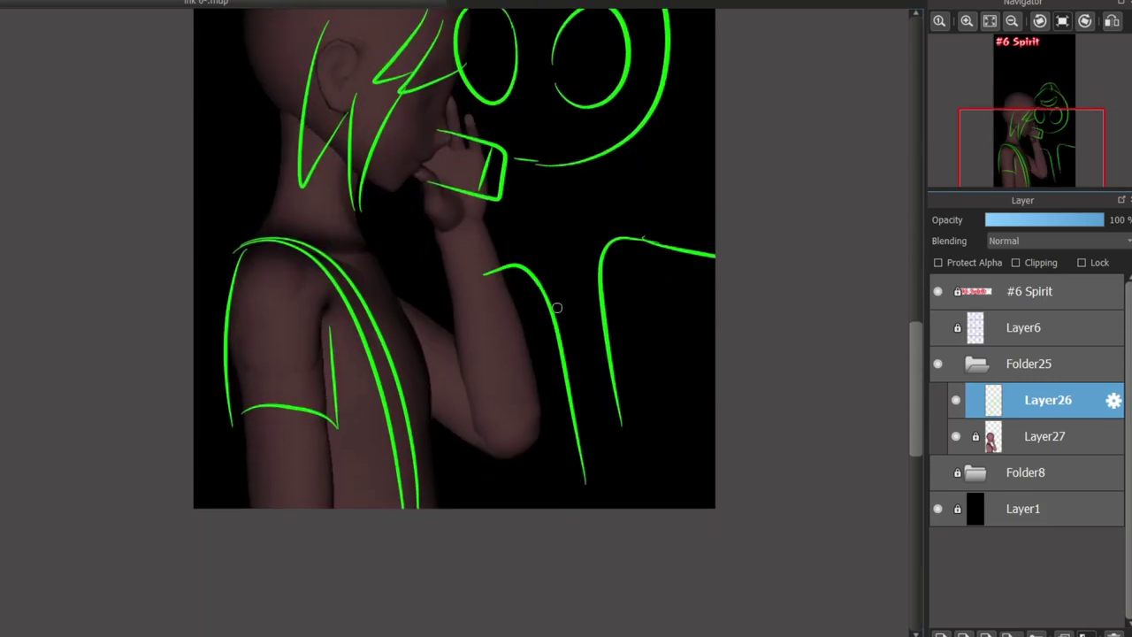
Add vertical strands hanging from the spirit's head and a sloping outer line running from its crown to the canvas edge
{"action": "scroll", "coordinate": [557, 308], "scroll_direction": "up", "scroll_amount": 2}
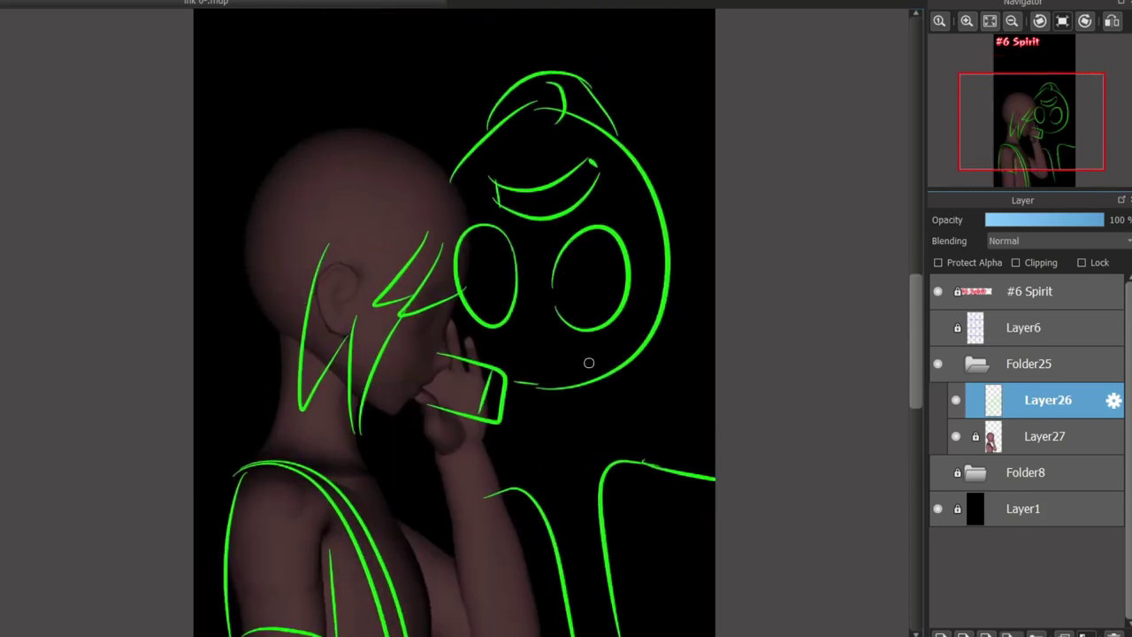
{"action": "left_click_drag", "start_coordinate": [658, 297], "coordinate": [644, 455]}
{"action": "left_click_drag", "start_coordinate": [622, 133], "coordinate": [715, 252]}
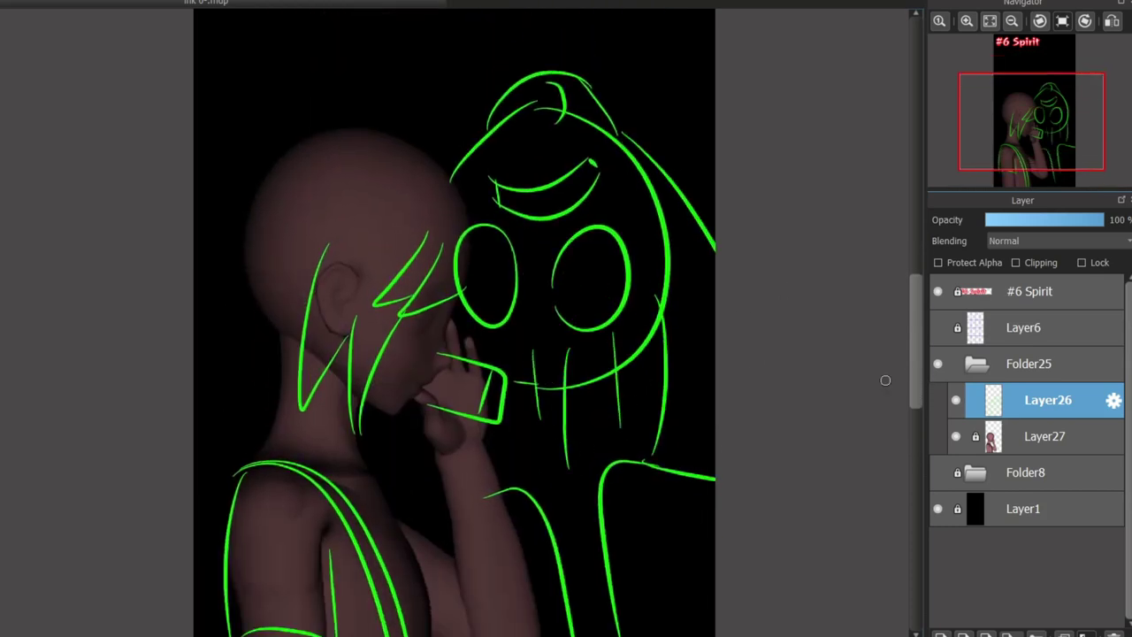
Select the spirit's crescent mouth, mirror it horizontally, shift it slightly upward and clear the selection
{"action": "scroll", "coordinate": [886, 381], "scroll_direction": "down", "scroll_amount": 2}
{"action": "scroll", "coordinate": [886, 381], "scroll_direction": "up", "scroll_amount": 5}
{"action": "scroll", "coordinate": [542, 352], "scroll_direction": "down", "scroll_amount": 1}
{"action": "scroll", "coordinate": [543, 352], "scroll_direction": "up", "scroll_amount": 1}
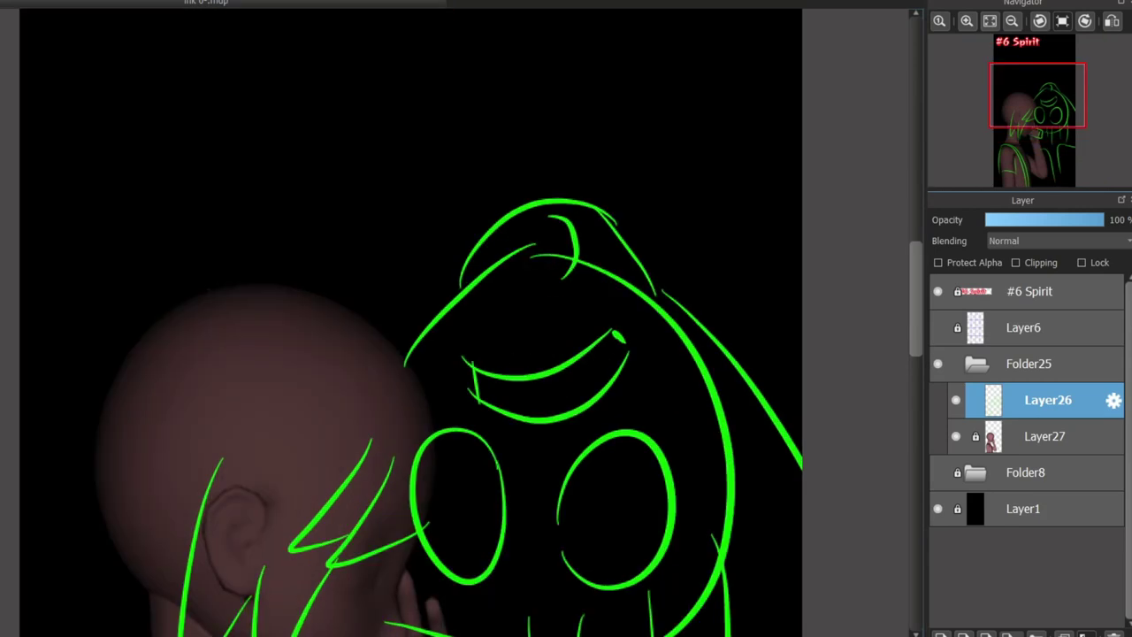
{"action": "left_click_drag", "start_coordinate": [594, 359], "coordinate": [535, 380]}
{"action": "key", "text": "ctrl+t"}
{"action": "left_click_drag", "start_coordinate": [672, 320], "coordinate": [651, 261]}
{"action": "key", "text": "Escape"}
{"action": "key", "text": "ctrl+d"}
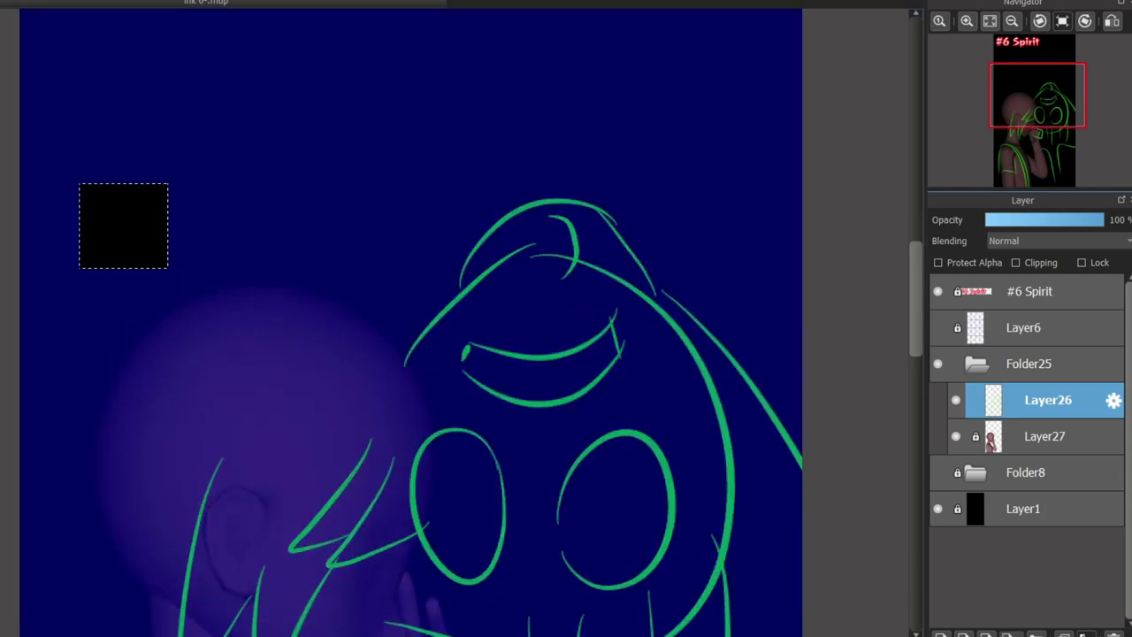
Return to the brush and sketch the far sleeve's edge at the bent arm and the collar line across the figure's neck base
{"action": "key", "text": "b"}
{"action": "left_click_drag", "start_coordinate": [425, 530], "coordinate": [424, 80]}
{"action": "scroll", "coordinate": [369, 389], "scroll_direction": "down", "scroll_amount": 2}
{"action": "left_click_drag", "start_coordinate": [373, 348], "coordinate": [372, 358]}
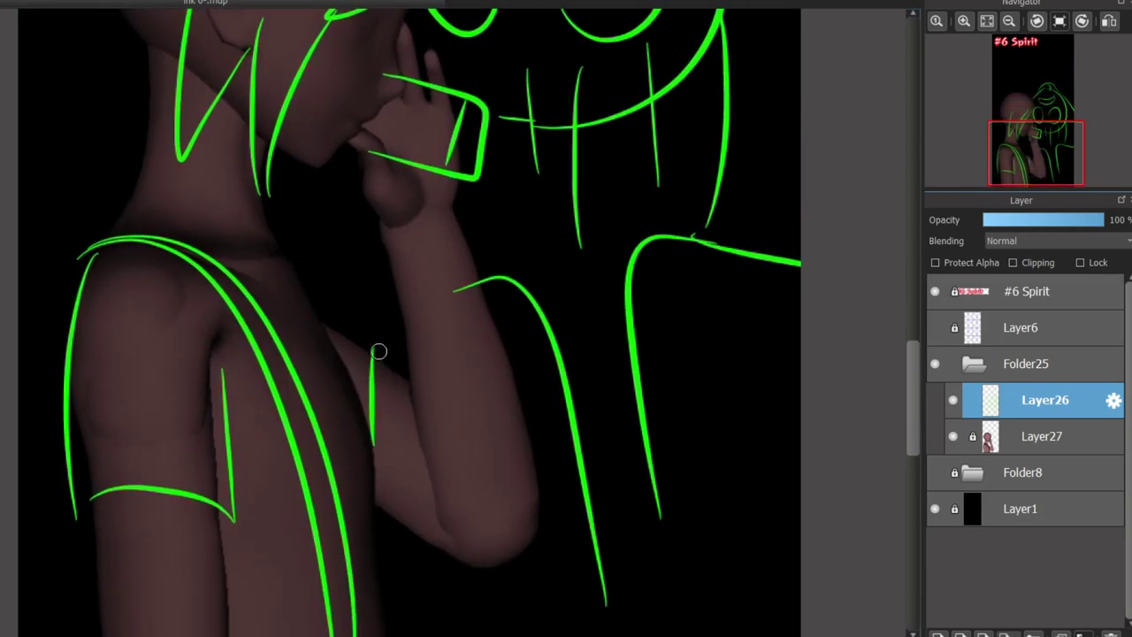
{"action": "left_click_drag", "start_coordinate": [373, 474], "coordinate": [408, 530]}
{"action": "key", "text": "ctrl+z"}
{"action": "left_click_drag", "start_coordinate": [110, 232], "coordinate": [283, 246]}
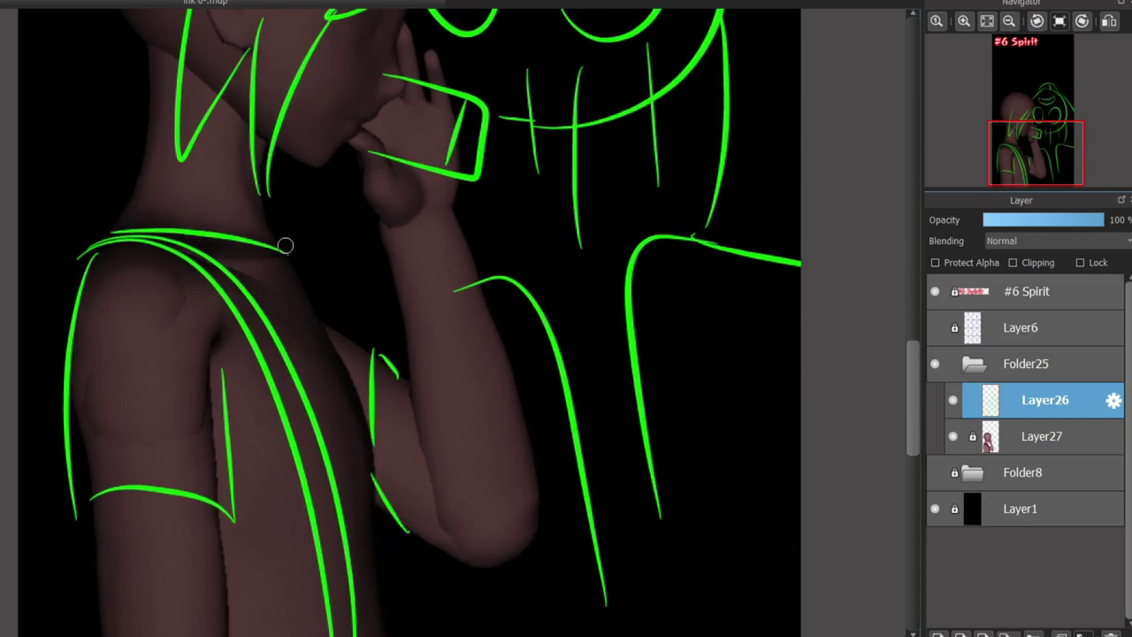
Sketch a curved tuft of hair sticking up from the top of the figure's head
{"action": "scroll", "coordinate": [390, 196], "scroll_direction": "up", "scroll_amount": 15}
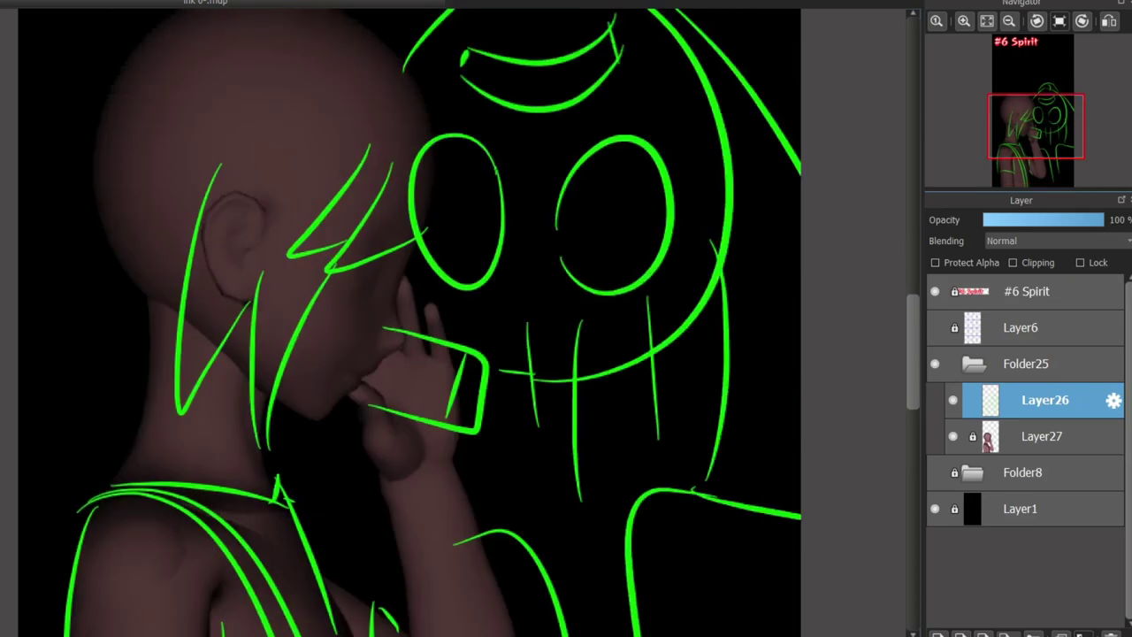
{"action": "scroll", "coordinate": [880, 341], "scroll_direction": "down", "scroll_amount": 5}
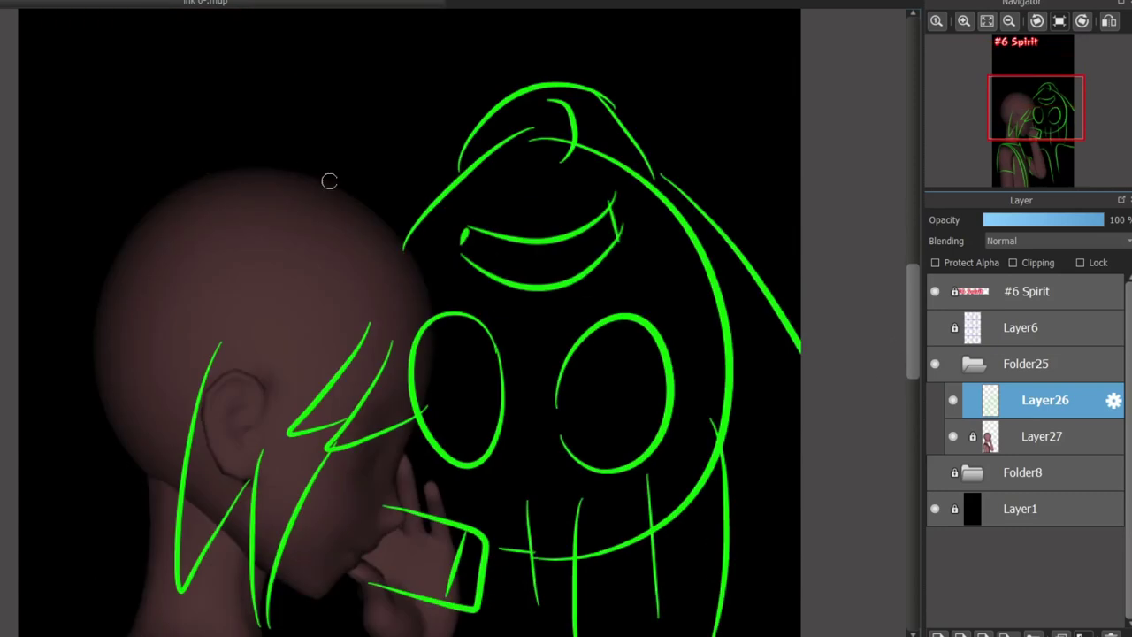
{"action": "left_click_drag", "start_coordinate": [338, 105], "coordinate": [392, 106]}
{"action": "key", "text": "ctrl+z"}
{"action": "left_click_drag", "start_coordinate": [286, 181], "coordinate": [417, 105]}
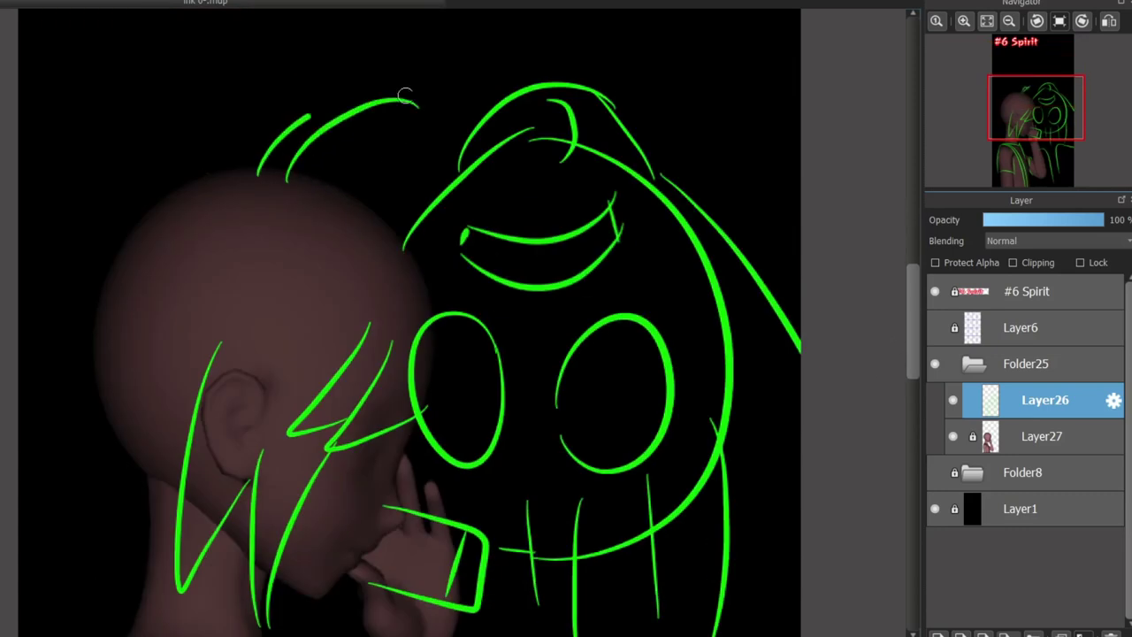
{"action": "left_click_drag", "start_coordinate": [266, 115], "coordinate": [418, 103]}
{"action": "left_click_drag", "start_coordinate": [355, 79], "coordinate": [286, 180]}
{"action": "key", "text": "ctrl+z"}
{"action": "left_click_drag", "start_coordinate": [395, 81], "coordinate": [286, 179]}
{"action": "key", "text": "ctrl+z"}
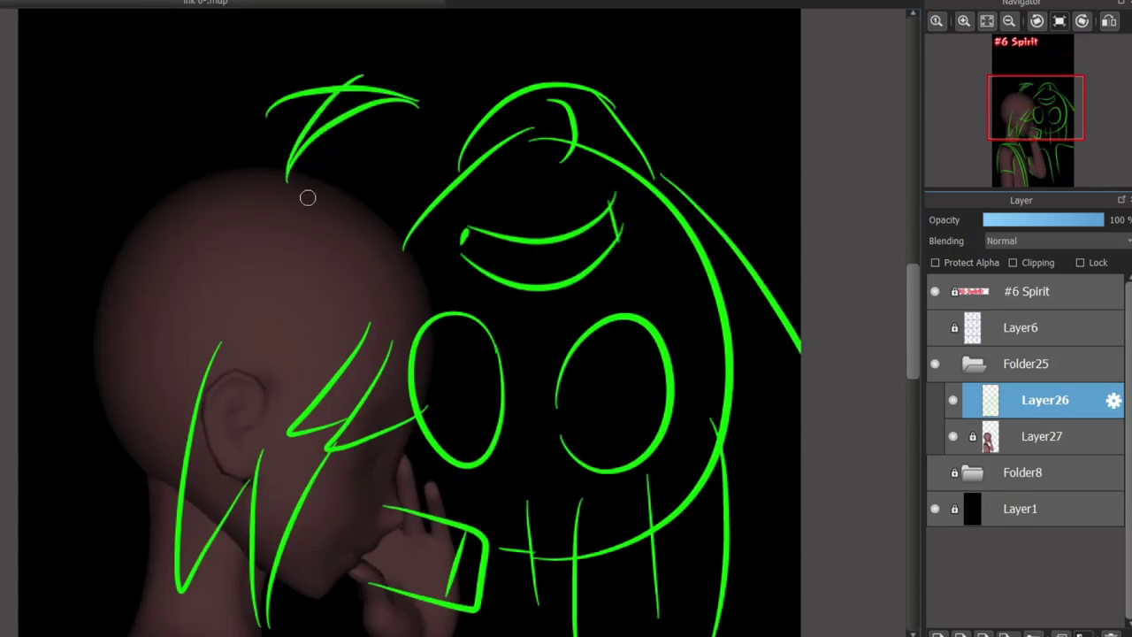
Outline the figure's hair from the brow over the crown and down the back to a pointed lock, with an inner fringe strand
{"action": "left_click_drag", "start_coordinate": [435, 379], "coordinate": [334, 183]}
{"action": "left_click_drag", "start_coordinate": [350, 184], "coordinate": [225, 182]}
{"action": "mouse_move", "coordinate": [364, 205]}
{"action": "left_mouse_down"}
{"action": "mouse_move", "coordinate": [319, 269]}
{"action": "mouse_move", "coordinate": [363, 354]}
{"action": "left_mouse_up"}
{"action": "key", "text": "ctrl+z"}
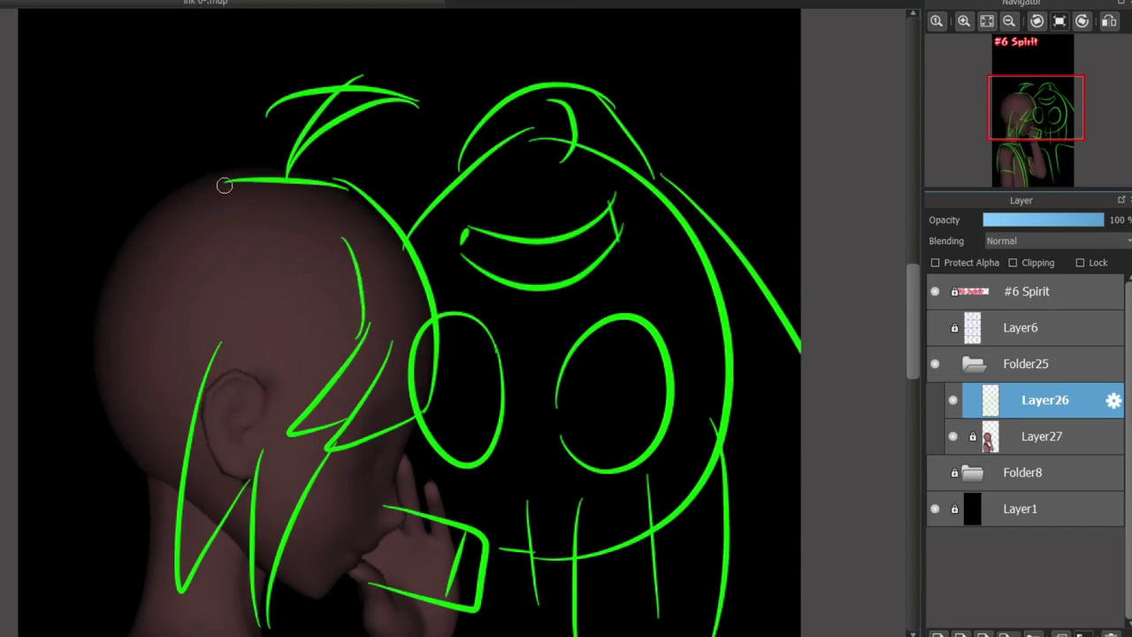
{"action": "key", "text": "ctrl+z"}
{"action": "mouse_move", "coordinate": [225, 182]}
{"action": "left_mouse_down"}
{"action": "mouse_move", "coordinate": [117, 580]}
{"action": "mouse_move", "coordinate": [96, 482]}
{"action": "left_mouse_up"}
{"action": "left_click_drag", "start_coordinate": [122, 509], "coordinate": [105, 555]}
Draw inner curved lines along both of the spirit's arm edges and a horizontal line from the outer arm to the canvas edge
{"action": "scroll", "coordinate": [901, 307], "scroll_direction": "down", "scroll_amount": 5}
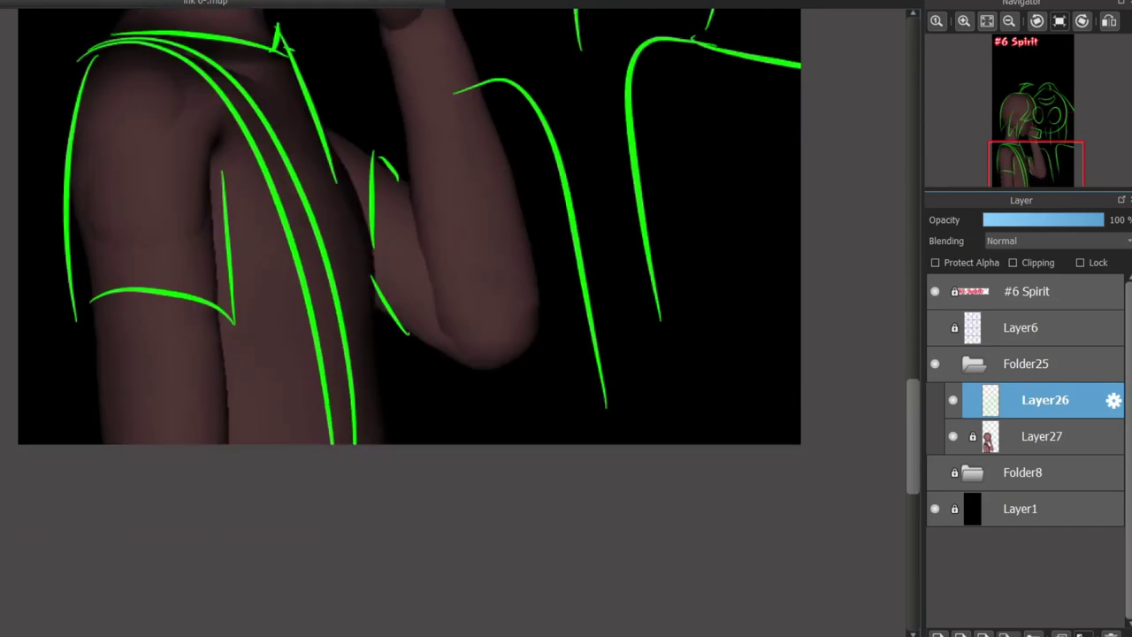
{"action": "scroll", "coordinate": [870, 350], "scroll_direction": "up", "scroll_amount": 7}
{"action": "scroll", "coordinate": [632, 195], "scroll_direction": "up", "scroll_amount": 3}
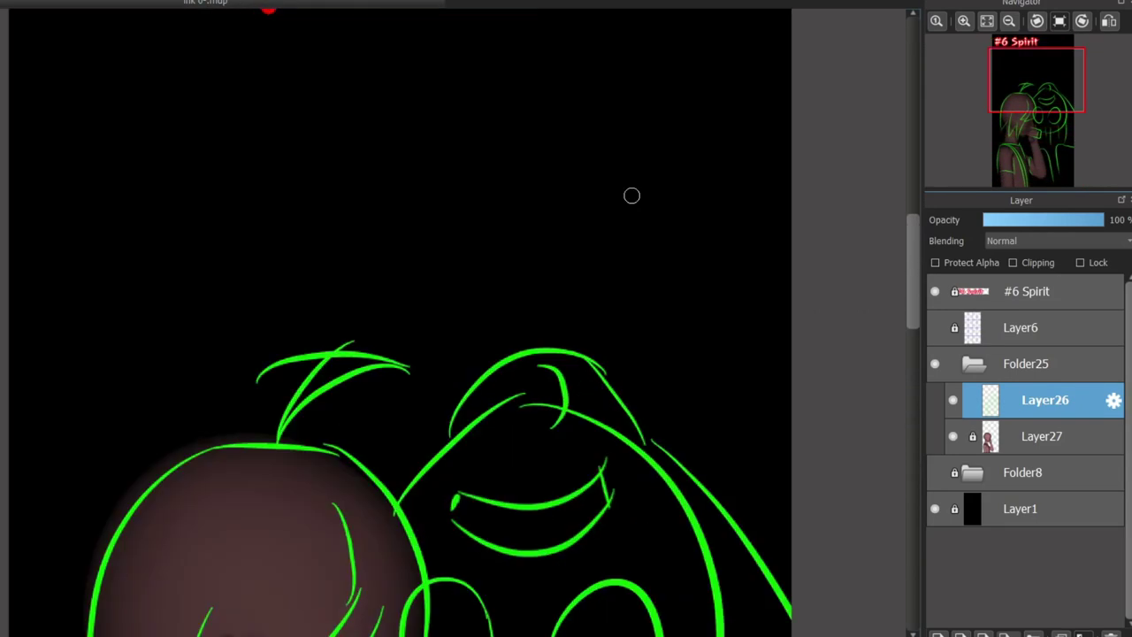
{"action": "scroll", "coordinate": [442, 497], "scroll_direction": "down", "scroll_amount": 3}
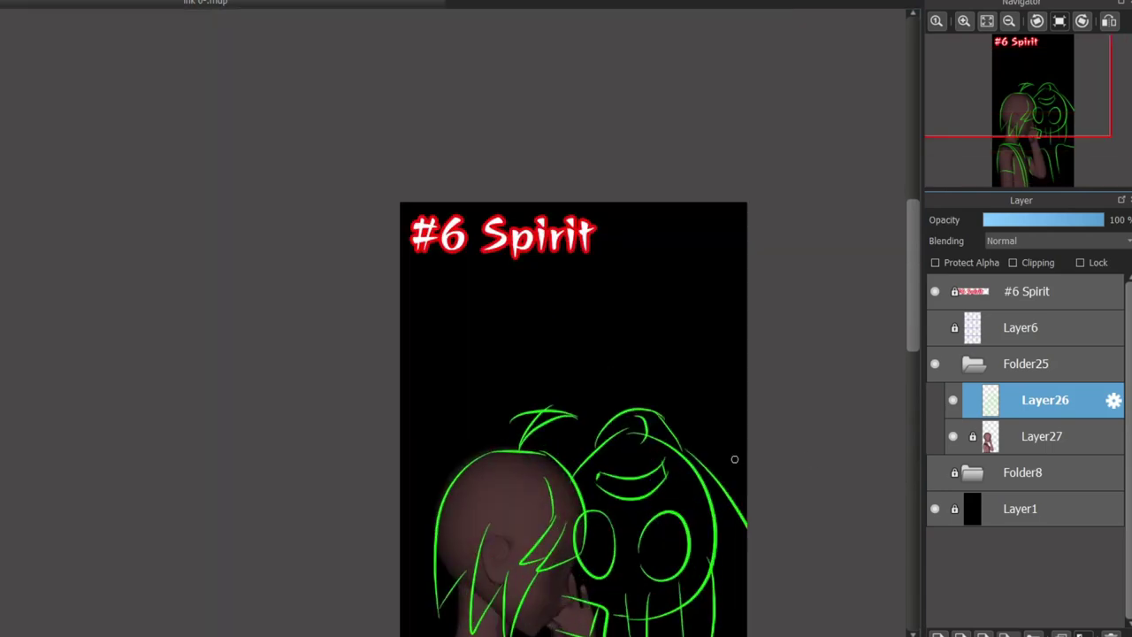
{"action": "scroll", "coordinate": [442, 497], "scroll_direction": "up", "scroll_amount": 3}
{"action": "mouse_move", "coordinate": [675, 283]}
{"action": "left_mouse_down"}
{"action": "mouse_move", "coordinate": [696, 573]}
{"action": "mouse_move", "coordinate": [786, 635]}
{"action": "left_mouse_up"}
{"action": "scroll", "coordinate": [703, 444], "scroll_direction": "down", "scroll_amount": 3}
{"action": "key", "text": "ctrl+z"}
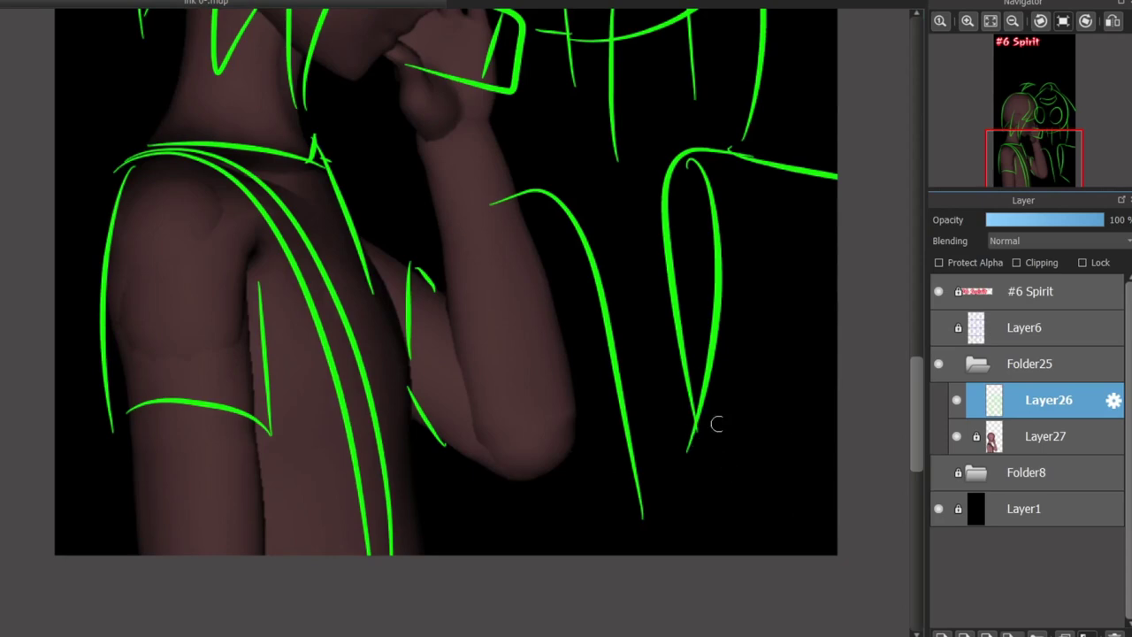
{"action": "left_click_drag", "start_coordinate": [699, 429], "coordinate": [836, 421]}
{"action": "mouse_move", "coordinate": [556, 198]}
{"action": "left_mouse_down"}
{"action": "mouse_move", "coordinate": [569, 336]}
{"action": "mouse_move", "coordinate": [619, 531]}
{"action": "left_mouse_up"}
Draw a small teardrop shape between and above the spirit's eyes, and an ear-like curve on the outer side of its head
{"action": "scroll", "coordinate": [706, 419], "scroll_direction": "up", "scroll_amount": 3}
{"action": "scroll", "coordinate": [530, 273], "scroll_direction": "up", "scroll_amount": 3}
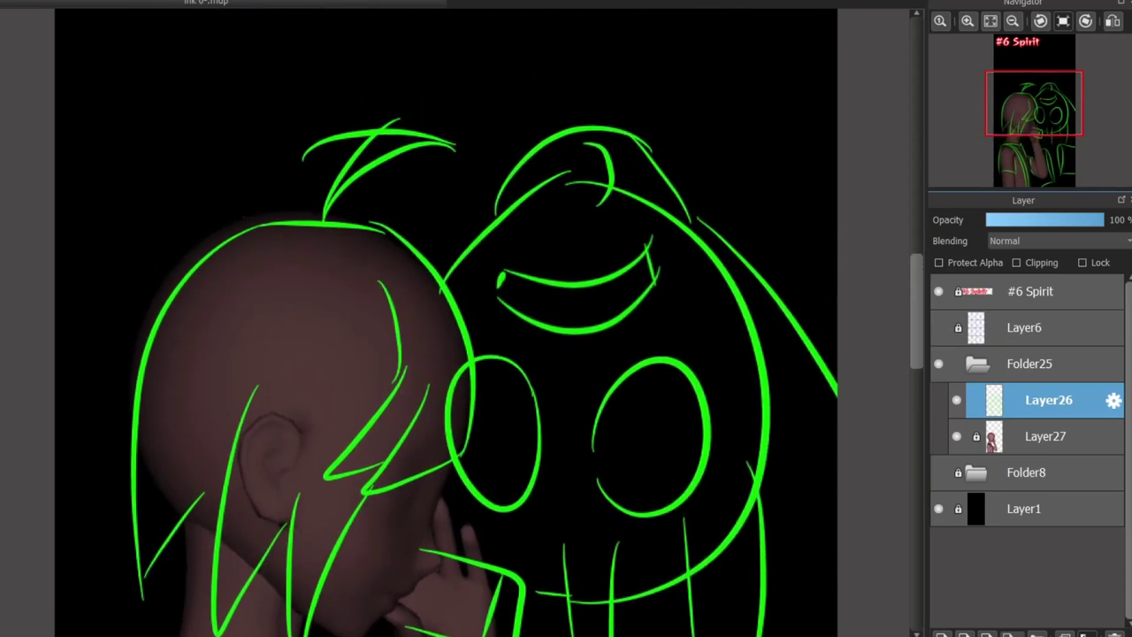
{"action": "mouse_move", "coordinate": [586, 305]}
{"action": "left_mouse_down"}
{"action": "mouse_move", "coordinate": [559, 347]}
{"action": "mouse_move", "coordinate": [580, 301]}
{"action": "left_mouse_up"}
{"action": "key", "text": "ctrl+z"}
{"action": "scroll", "coordinate": [620, 354], "scroll_direction": "down", "scroll_amount": 4}
{"action": "scroll", "coordinate": [743, 269], "scroll_direction": "up", "scroll_amount": 3}
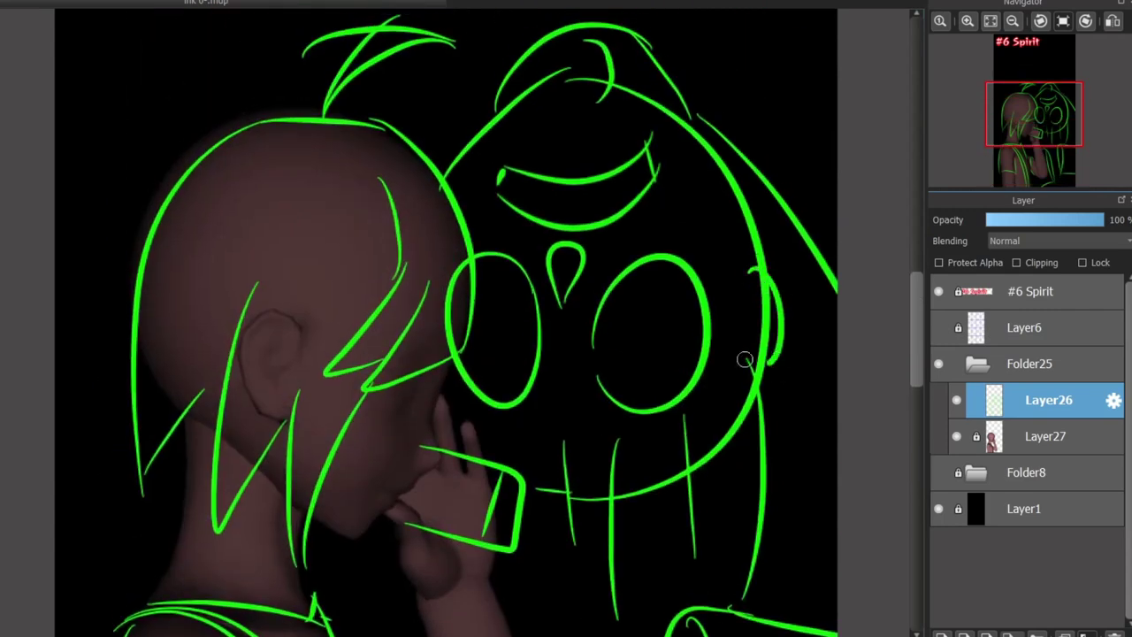
Trace the figure's face profile from the forehead to the nose and along the chin and jaw
{"action": "scroll", "coordinate": [745, 362], "scroll_direction": "down", "scroll_amount": 5}
{"action": "scroll", "coordinate": [449, 268], "scroll_direction": "up", "scroll_amount": 3}
{"action": "scroll", "coordinate": [482, 189], "scroll_direction": "up", "scroll_amount": 2}
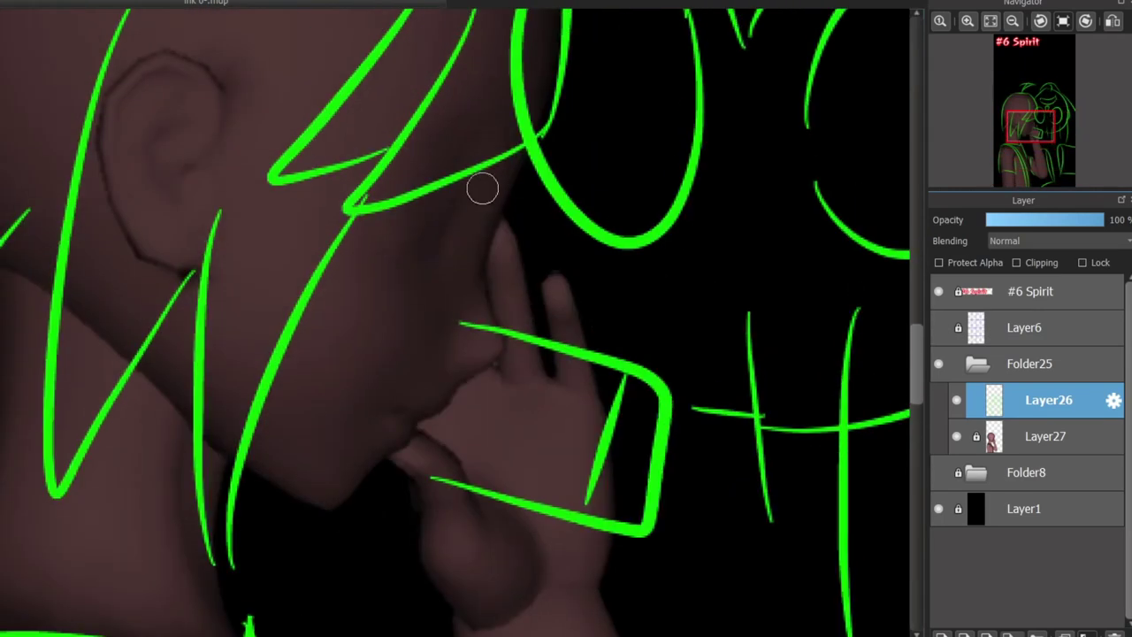
{"action": "left_click_drag", "start_coordinate": [523, 148], "coordinate": [482, 354]}
{"action": "mouse_move", "coordinate": [495, 363]}
{"action": "left_mouse_down"}
{"action": "mouse_move", "coordinate": [321, 472]}
{"action": "mouse_move", "coordinate": [252, 455]}
{"action": "left_mouse_up"}
{"action": "key", "text": "ctrl+z"}
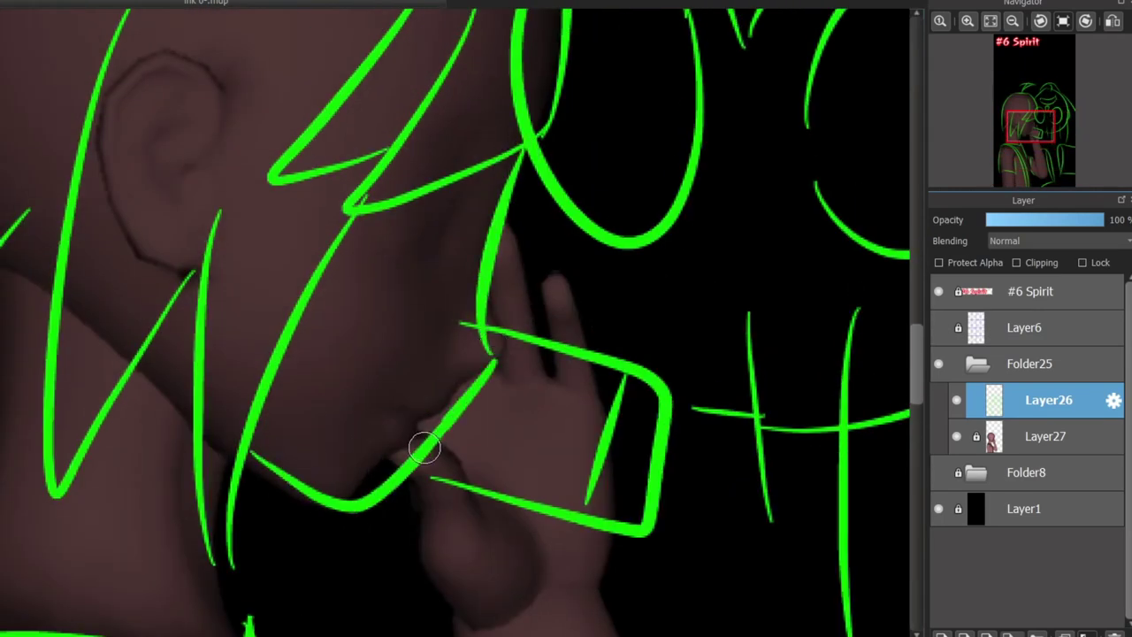
Add the text "Can... you seem ... me...." on a new layer as small white lettering above the spirit's head
{"action": "scroll", "coordinate": [413, 440], "scroll_direction": "down", "scroll_amount": 4}
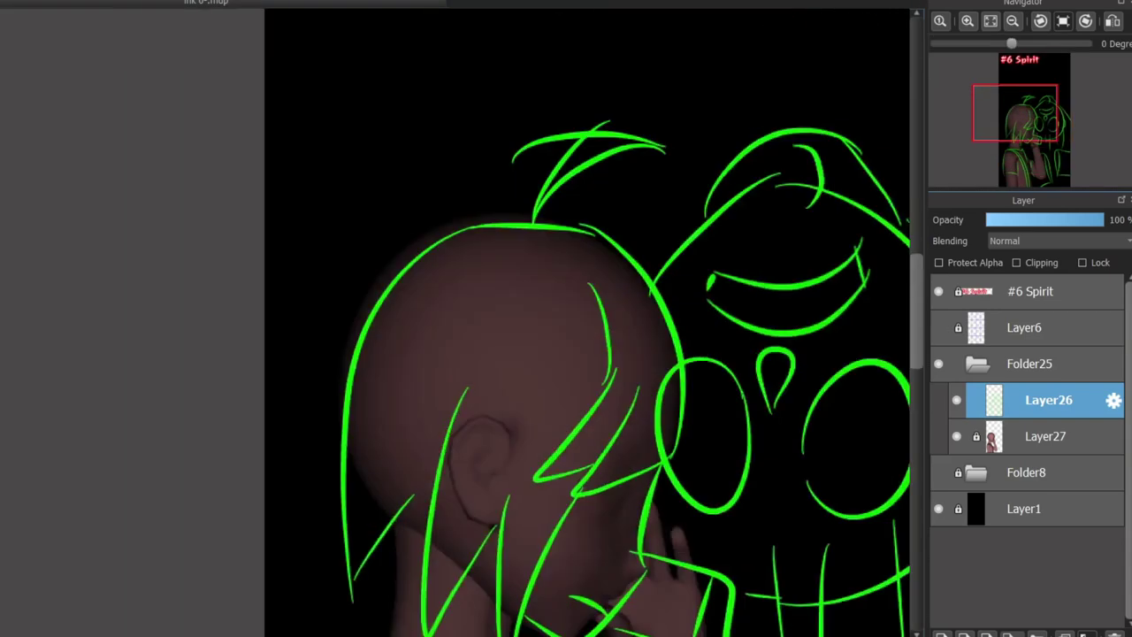
{"action": "scroll", "coordinate": [413, 440], "scroll_direction": "down", "scroll_amount": 5}
{"action": "scroll", "coordinate": [619, 150], "scroll_direction": "up", "scroll_amount": 5}
{"action": "scroll", "coordinate": [620, 151], "scroll_direction": "down", "scroll_amount": 2}
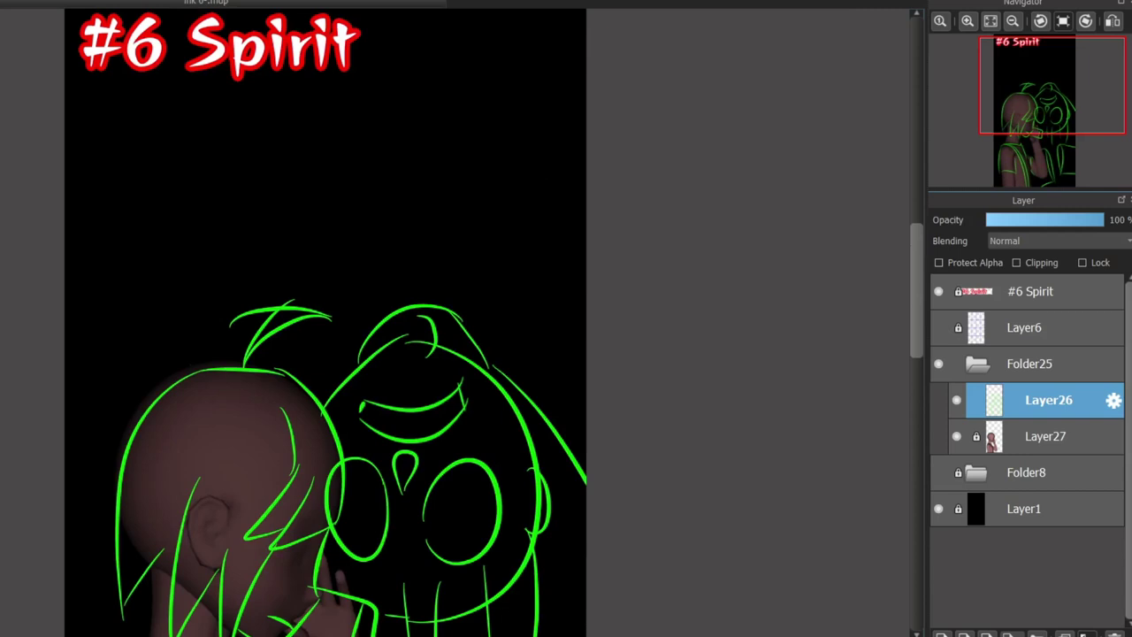
{"action": "key", "text": "ctrl+v"}
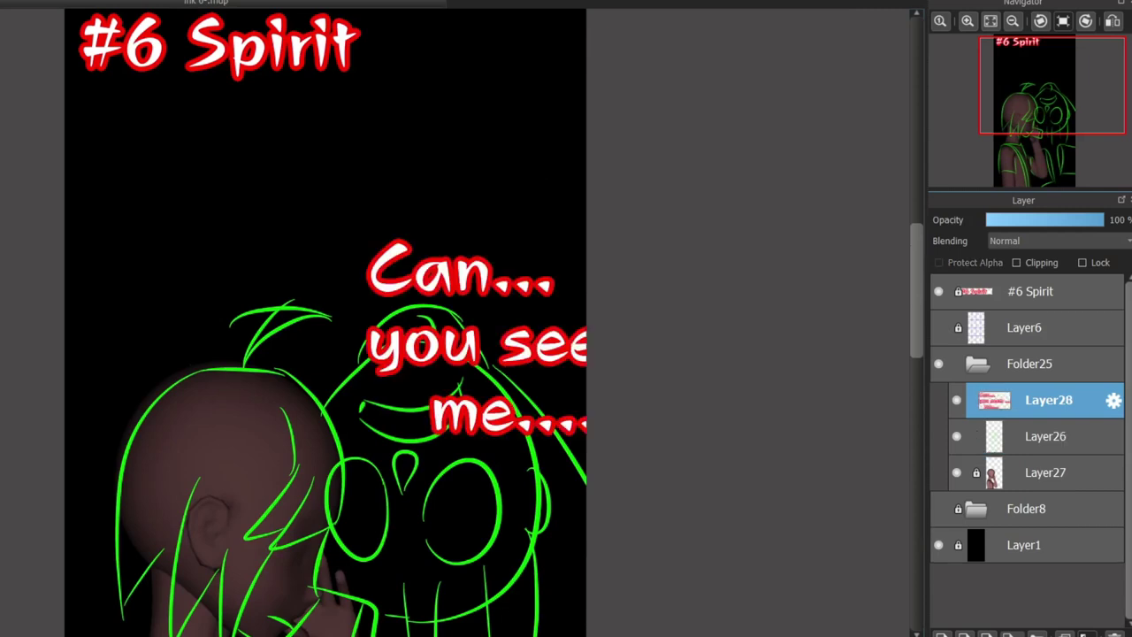
{"action": "left_click_drag", "start_coordinate": [478, 341], "coordinate": [354, 216]}
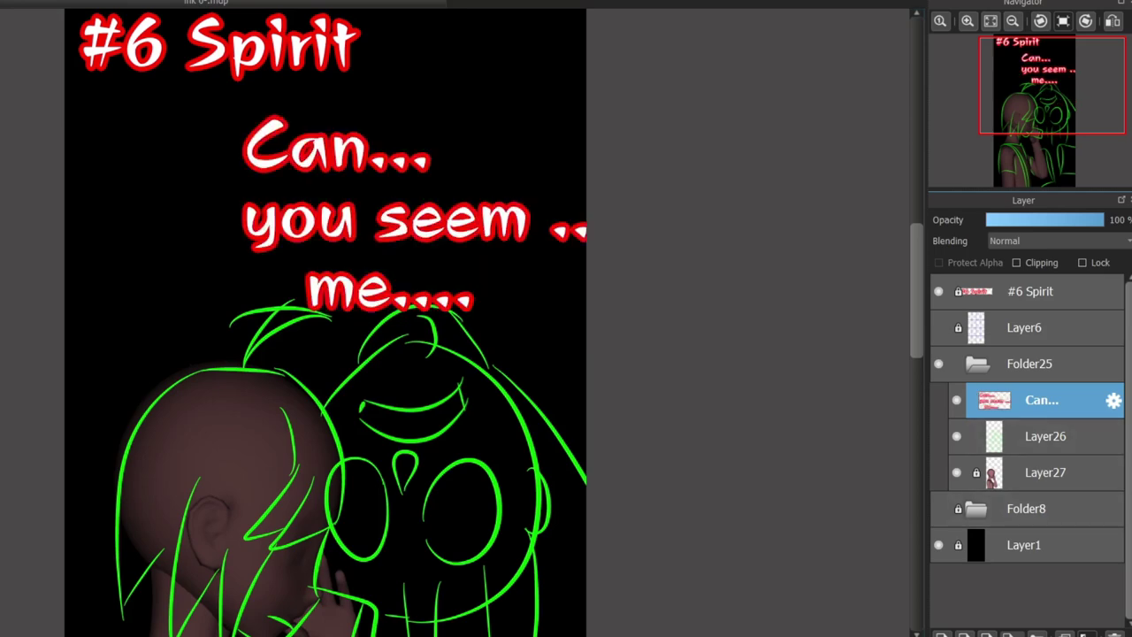
{"action": "key", "text": "ctrl+plus"}
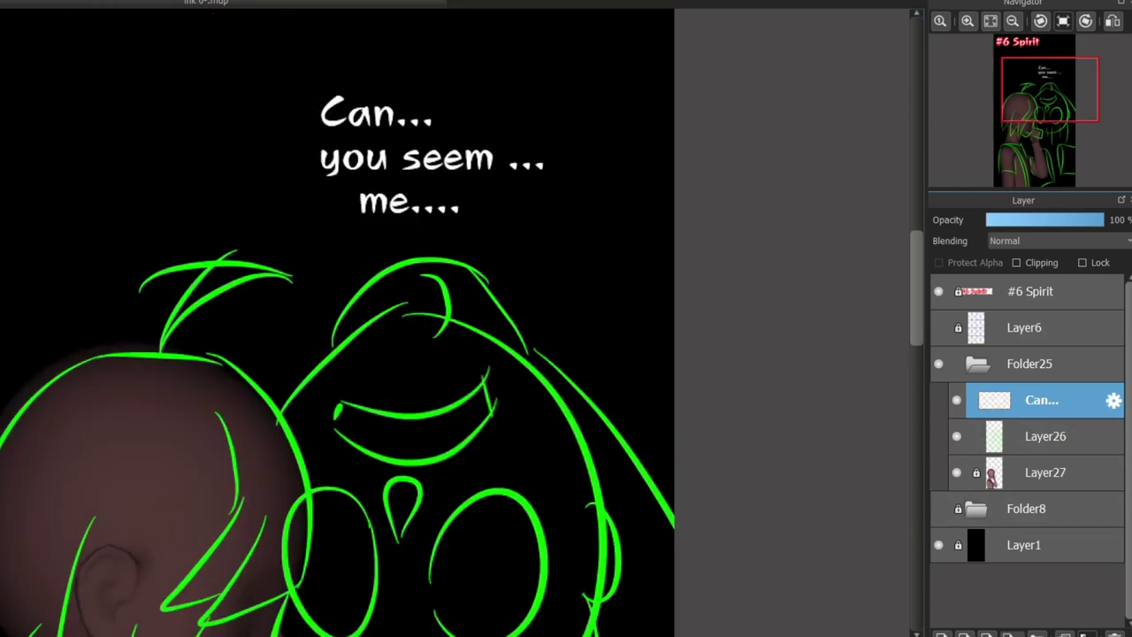
Lock the caption text layer and make the green sketch layer active
{"action": "scroll", "coordinate": [338, 322], "scroll_direction": "down", "scroll_amount": 3}
{"action": "scroll", "coordinate": [338, 322], "scroll_direction": "up", "scroll_amount": 4}
{"action": "key", "text": "ctrl+minus"}
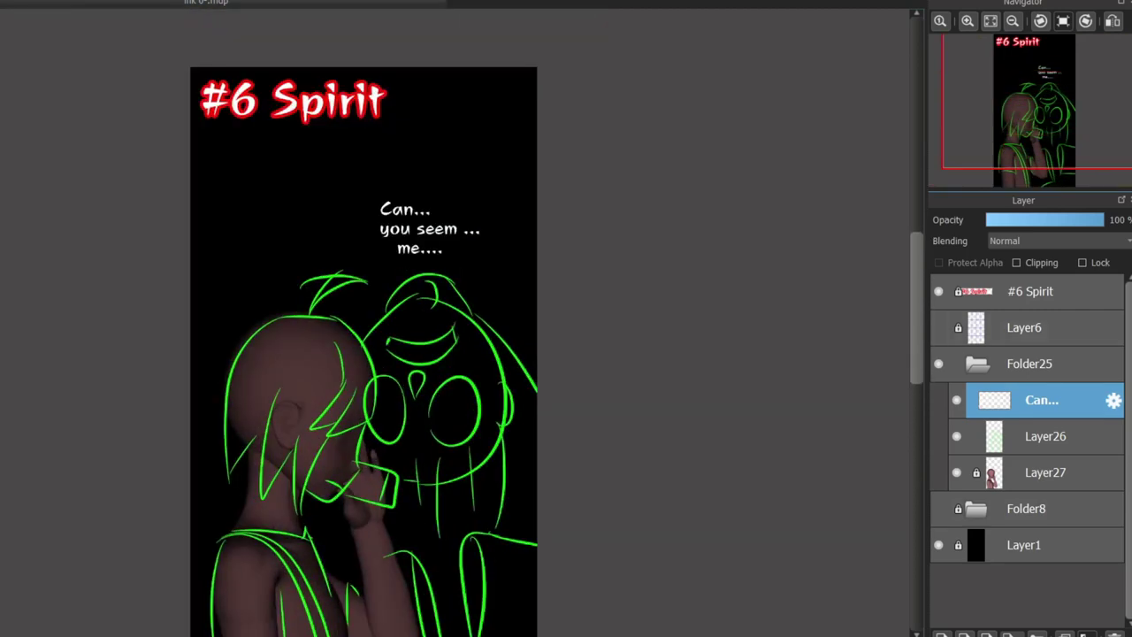
{"action": "scroll", "coordinate": [364, 336], "scroll_direction": "down", "scroll_amount": 3}
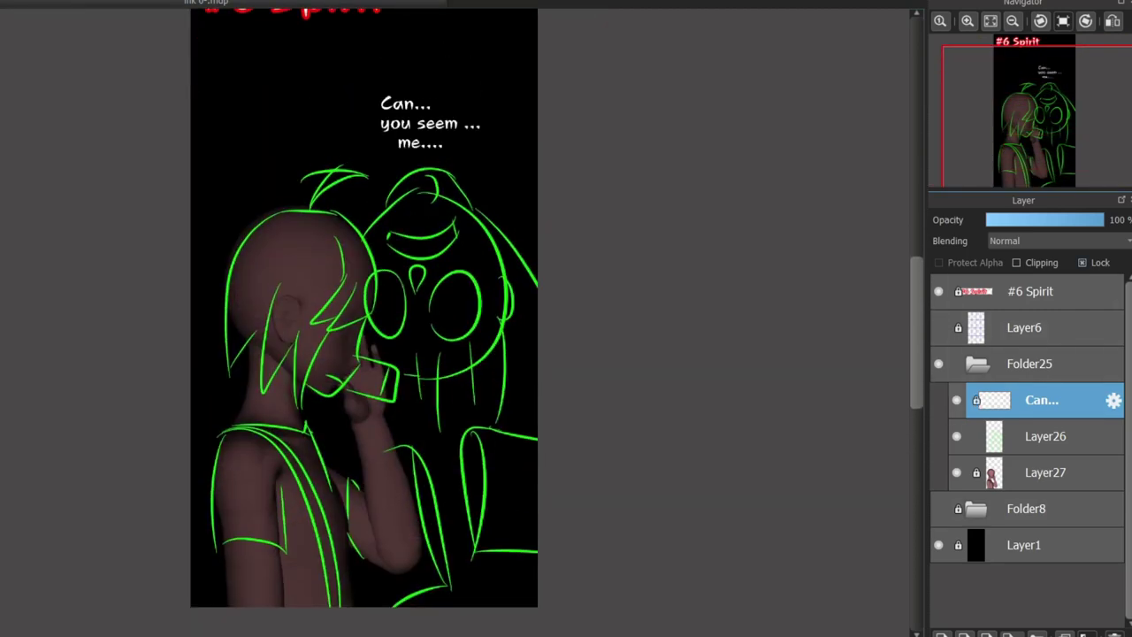
{"action": "left_click", "coordinate": [1048, 436]}
Draw a blue bracelet around the raised arm's wrist, with a curved upper edge and a row of scalloped links beneath
{"action": "key", "text": "ctrl+plus"}
{"action": "scroll", "coordinate": [363, 321], "scroll_direction": "down", "scroll_amount": 3}
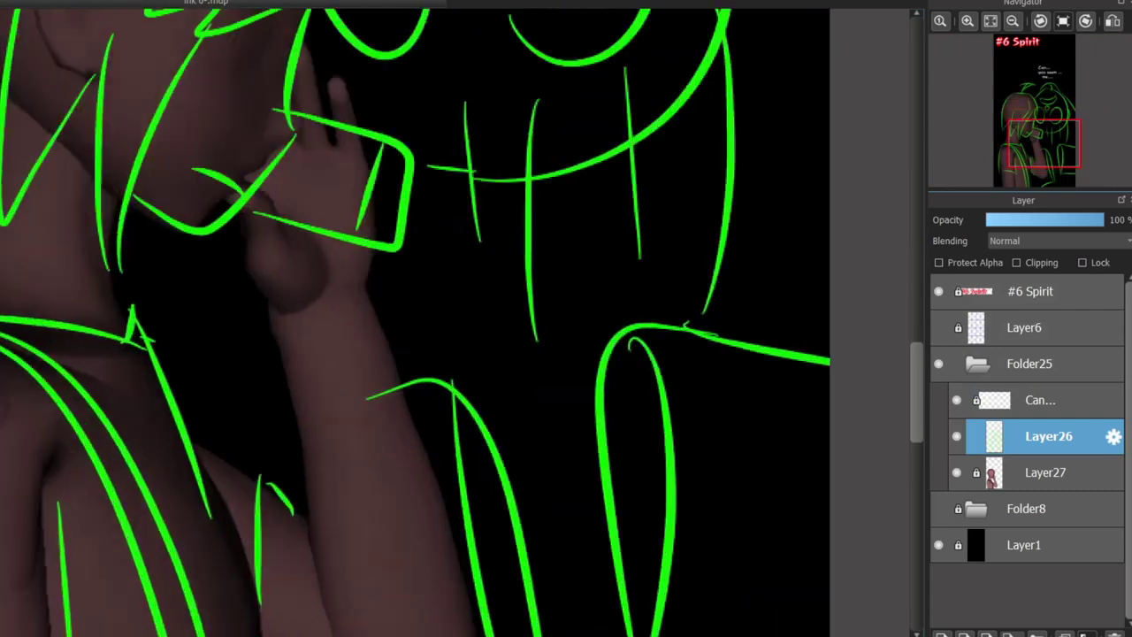
{"action": "key", "text": "ctrl+plus"}
{"action": "left_click_drag", "start_coordinate": [249, 289], "coordinate": [305, 298]}
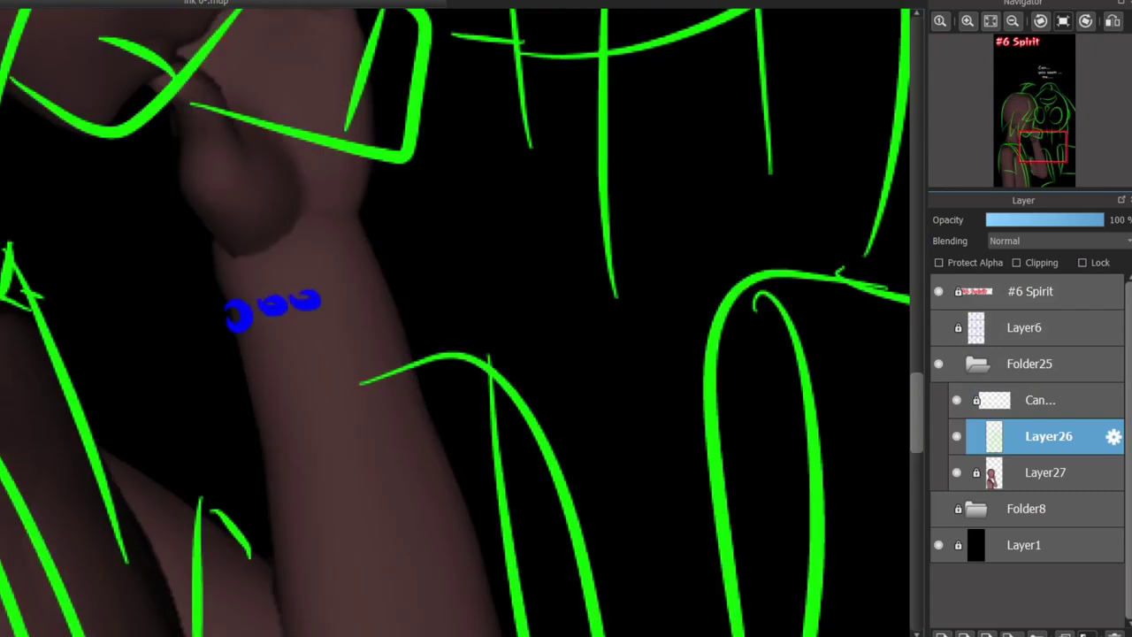
{"action": "key", "text": "ctrl+z"}
{"action": "mouse_move", "coordinate": [233, 334]}
{"action": "left_mouse_down"}
{"action": "mouse_move", "coordinate": [331, 315]}
{"action": "mouse_move", "coordinate": [392, 289]}
{"action": "left_mouse_up"}
{"action": "mouse_move", "coordinate": [233, 336]}
{"action": "left_mouse_down"}
{"action": "mouse_move", "coordinate": [289, 361]}
{"action": "mouse_move", "coordinate": [280, 373]}
{"action": "mouse_move", "coordinate": [362, 339]}
{"action": "left_mouse_up"}
{"action": "scroll", "coordinate": [236, 380], "scroll_direction": "down", "scroll_amount": 5}
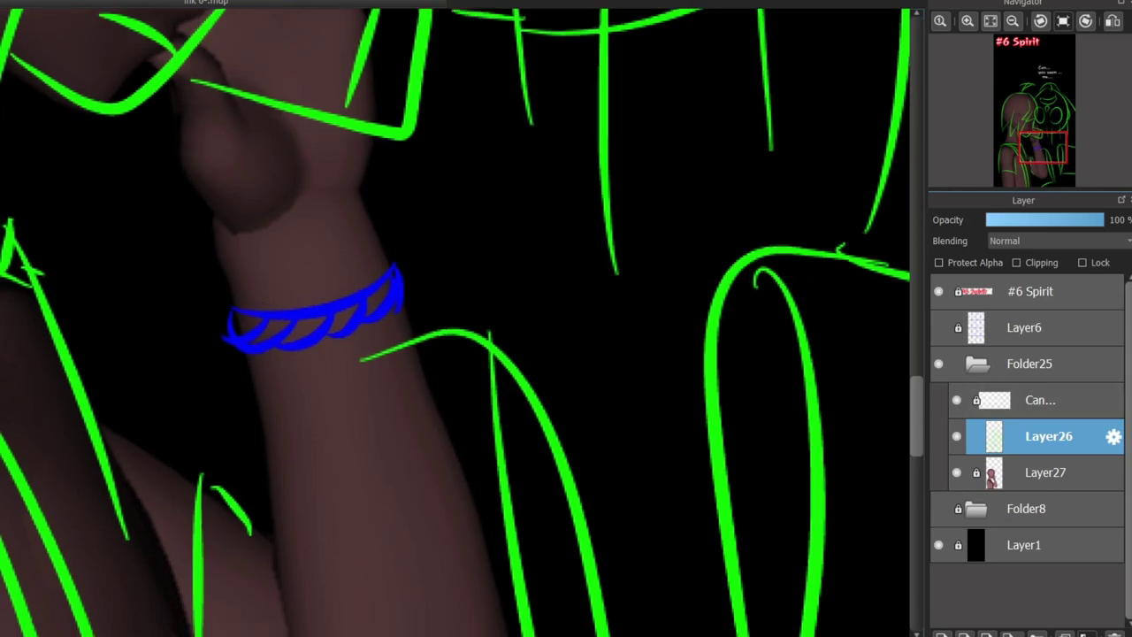
Draw a short blue diagonal line across the figure's chest between the garment's neckline edge and the raised arm
{"action": "scroll", "coordinate": [906, 417], "scroll_direction": "up", "scroll_amount": 3}
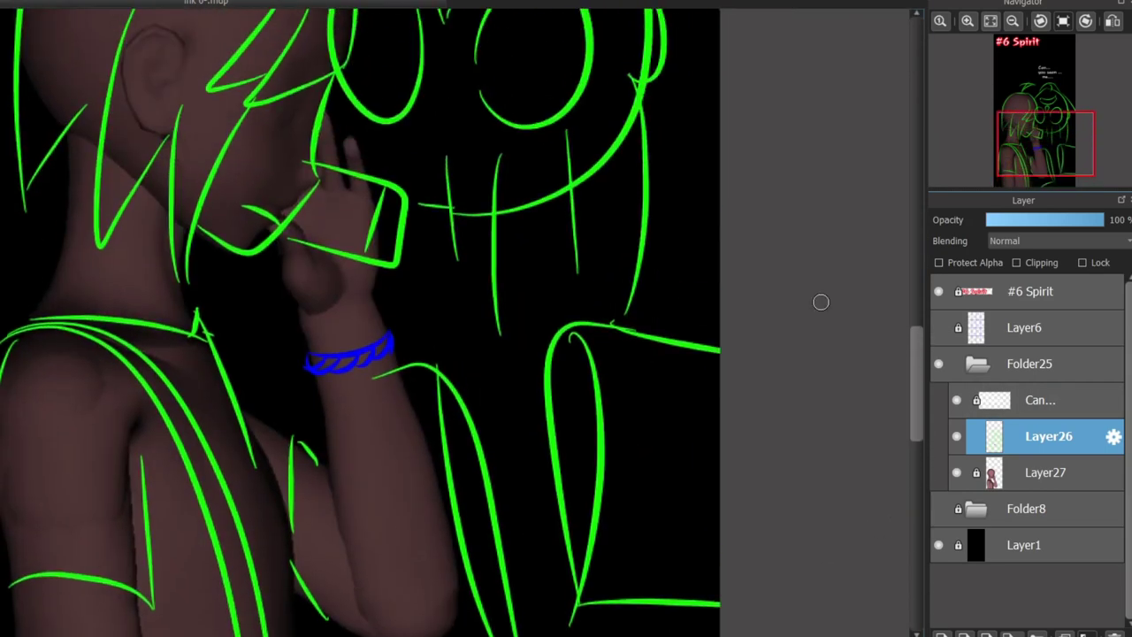
{"action": "scroll", "coordinate": [360, 338], "scroll_direction": "left", "scroll_amount": 3}
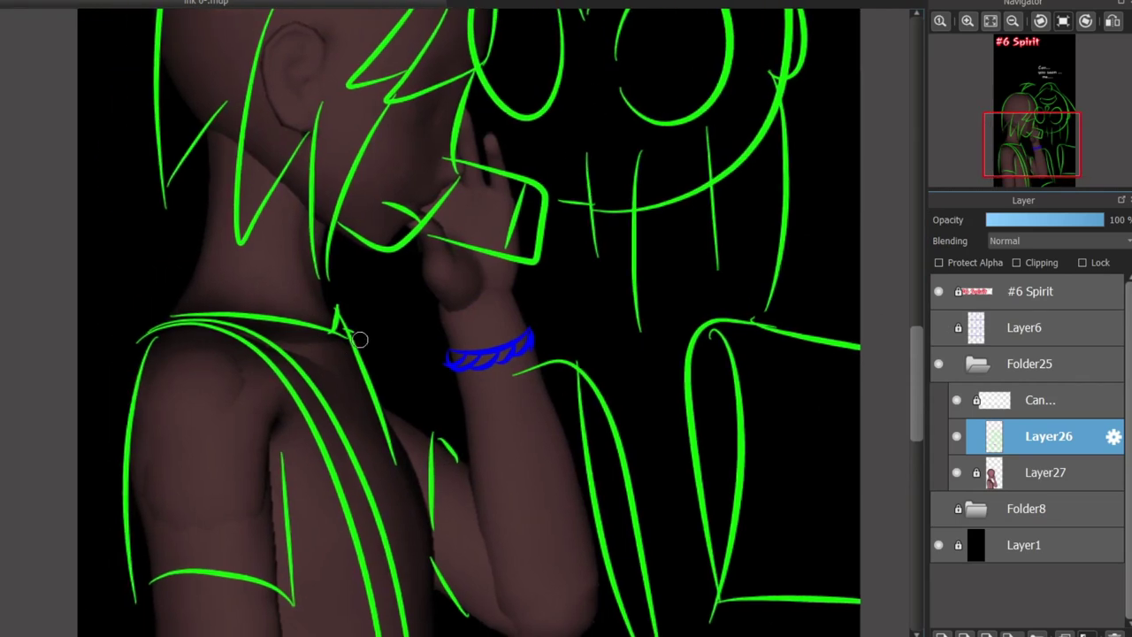
{"action": "mouse_move", "coordinate": [443, 439]}
{"action": "left_mouse_down"}
{"action": "mouse_move", "coordinate": [354, 336]}
{"action": "mouse_move", "coordinate": [365, 394]}
{"action": "left_mouse_up"}
{"action": "scroll", "coordinate": [486, 398], "scroll_direction": "up", "scroll_amount": 5}
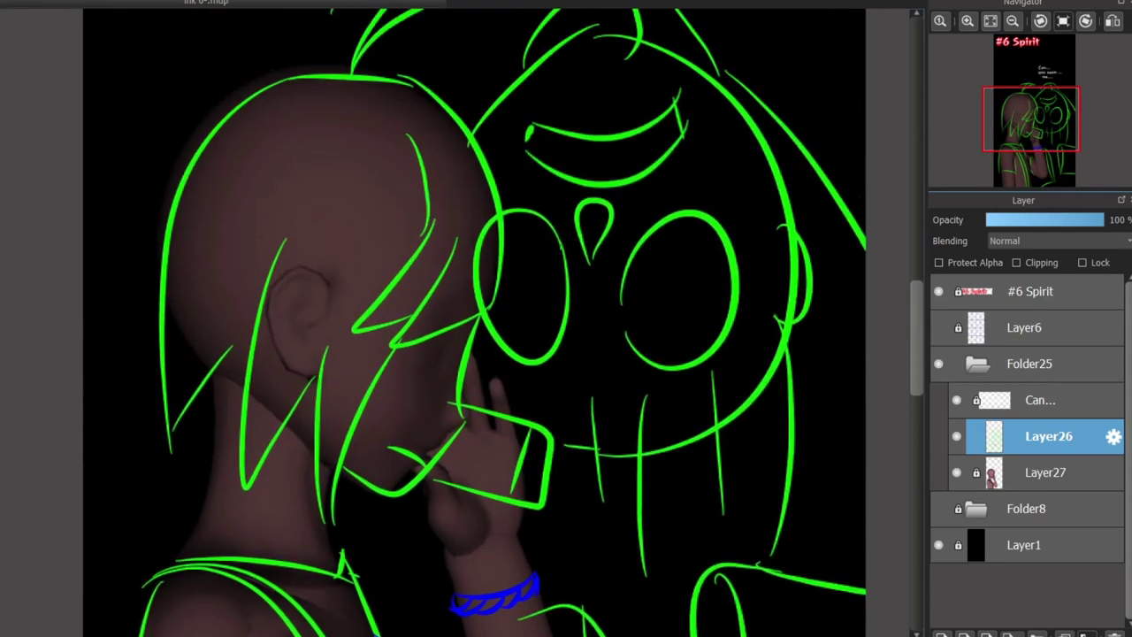
Draw four short blue slashes inside the green rounded rectangle over the figure's hand
{"action": "scroll", "coordinate": [480, 309], "scroll_direction": "down", "scroll_amount": 4}
{"action": "scroll", "coordinate": [480, 310], "scroll_direction": "up", "scroll_amount": 3}
{"action": "left_click_drag", "start_coordinate": [477, 96], "coordinate": [465, 164]}
{"action": "left_click_drag", "start_coordinate": [492, 181], "coordinate": [476, 256]}
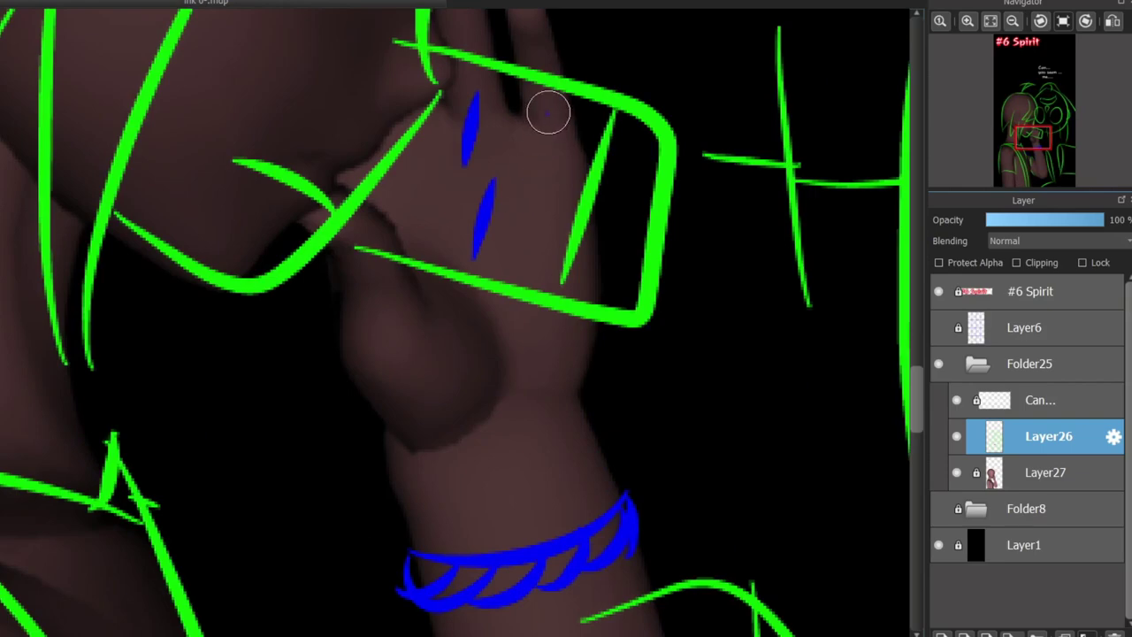
{"action": "left_click_drag", "start_coordinate": [548, 113], "coordinate": [529, 197]}
{"action": "scroll", "coordinate": [634, 189], "scroll_direction": "down", "scroll_amount": 3}
{"action": "scroll", "coordinate": [460, 318], "scroll_direction": "up", "scroll_amount": 5}
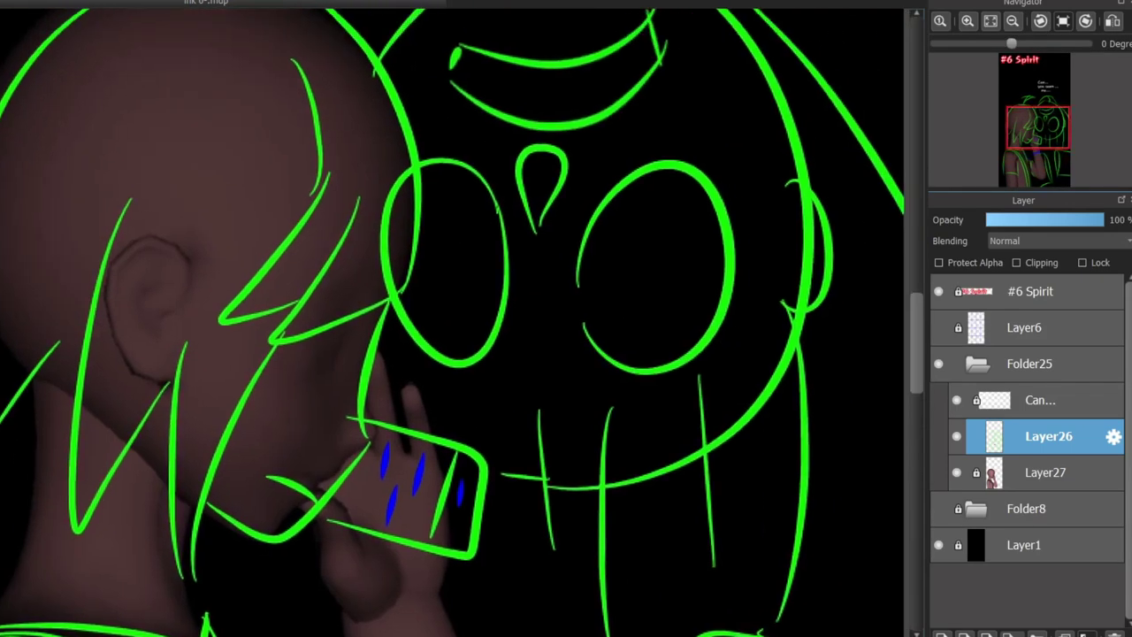
Draw a blue curve across the crown of the figure's head and a wavy blue line through the hair tuft
{"action": "scroll", "coordinate": [460, 319], "scroll_direction": "up", "scroll_amount": 2}
{"action": "mouse_move", "coordinate": [304, 315]}
{"action": "left_mouse_down"}
{"action": "mouse_move", "coordinate": [392, 196]}
{"action": "mouse_move", "coordinate": [403, 110]}
{"action": "left_mouse_up"}
{"action": "key", "text": "ctrl+z"}
{"action": "key", "text": "ctrl+z"}
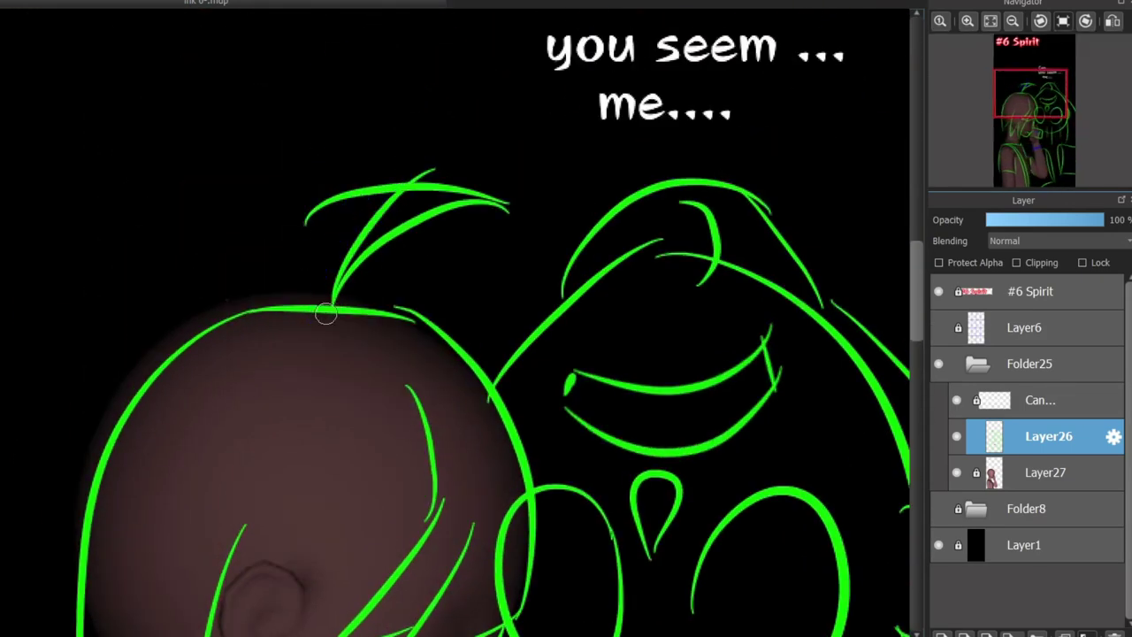
{"action": "mouse_move", "coordinate": [336, 294]}
{"action": "left_mouse_down"}
{"action": "mouse_move", "coordinate": [212, 332]}
{"action": "mouse_move", "coordinate": [403, 199]}
{"action": "left_mouse_up"}
{"action": "scroll", "coordinate": [460, 318], "scroll_direction": "down", "scroll_amount": 5}
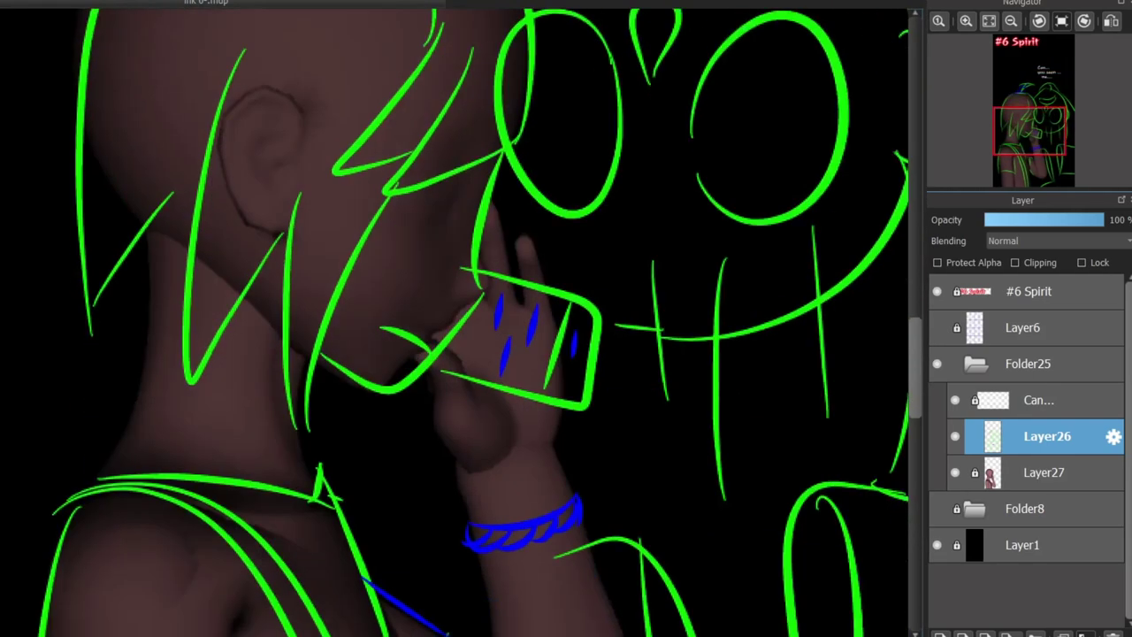
Add blue detail strokes to the spirit: short marks inside both eyes and lines beside the mouth, below the teardrop and on the head
{"action": "scroll", "coordinate": [460, 318], "scroll_direction": "up", "scroll_amount": 3}
{"action": "scroll", "coordinate": [544, 170], "scroll_direction": "right", "scroll_amount": 3}
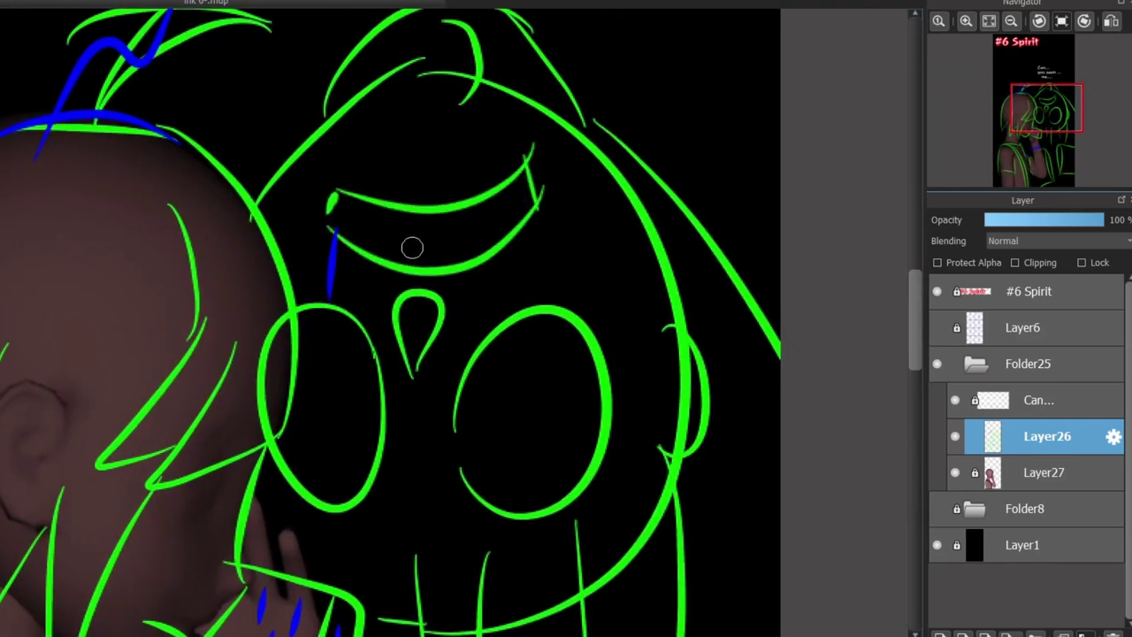
{"action": "left_click_drag", "start_coordinate": [332, 204], "coordinate": [324, 299]}
{"action": "left_click_drag", "start_coordinate": [475, 399], "coordinate": [541, 336]}
{"action": "left_click_drag", "start_coordinate": [554, 366], "coordinate": [576, 414]}
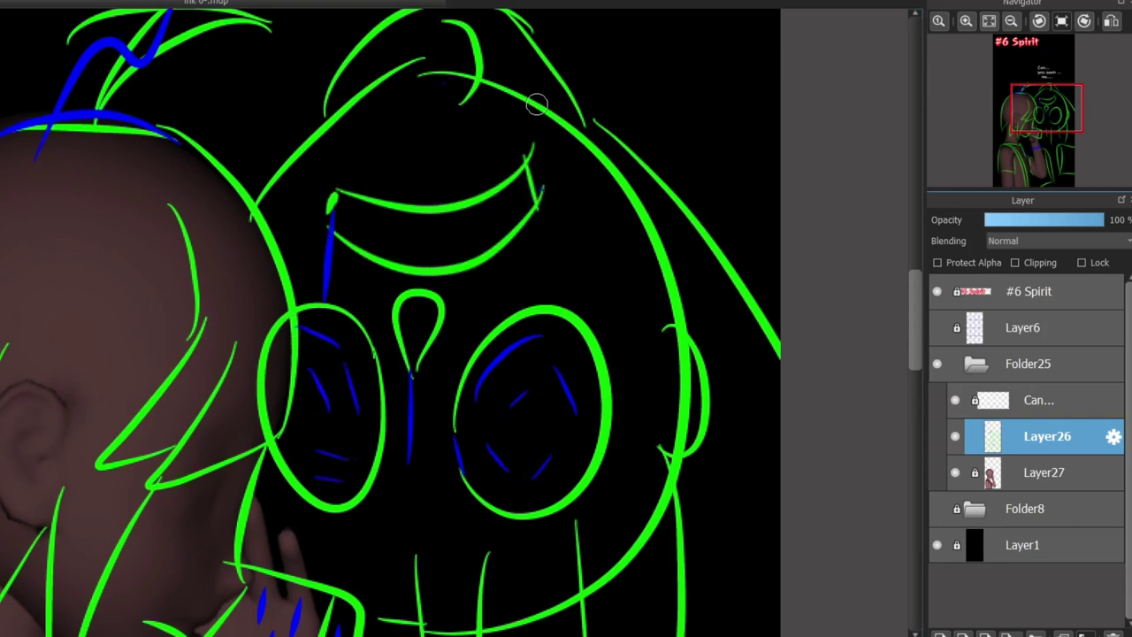
{"action": "mouse_move", "coordinate": [916, 317]}
{"action": "left_mouse_down"}
{"action": "mouse_move", "coordinate": [916, 354]}
{"action": "mouse_move", "coordinate": [915, 315]}
{"action": "left_mouse_up"}
{"action": "scroll", "coordinate": [457, 458], "scroll_direction": "down", "scroll_amount": 3}
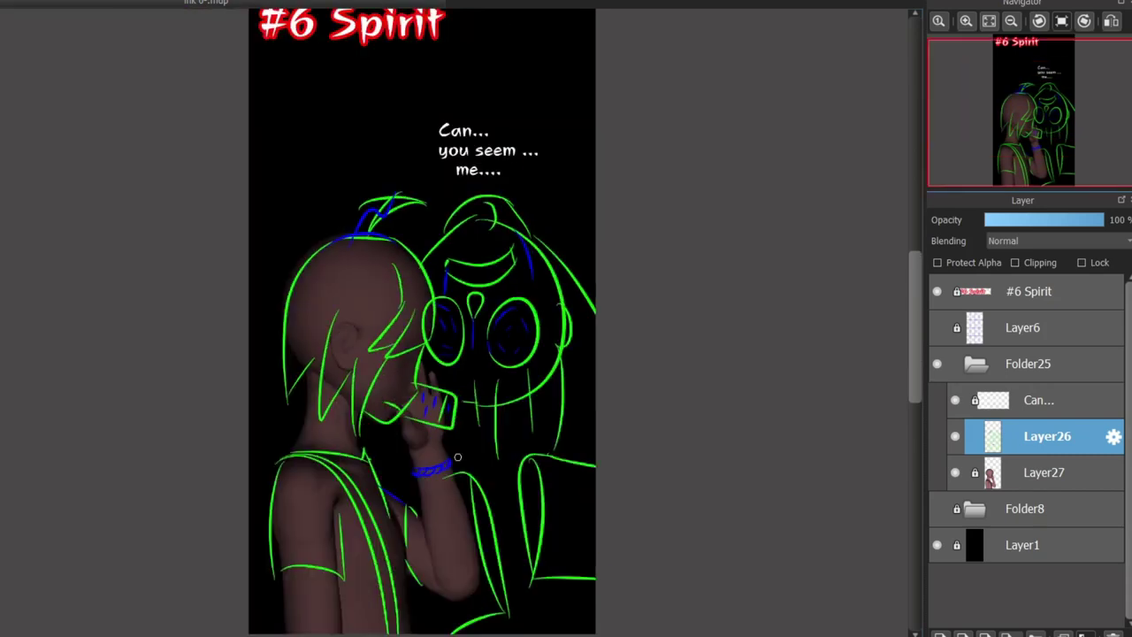
Add a new layer directly above the coloured sketch layer
{"action": "scroll", "coordinate": [423, 322], "scroll_direction": "down", "scroll_amount": 1}
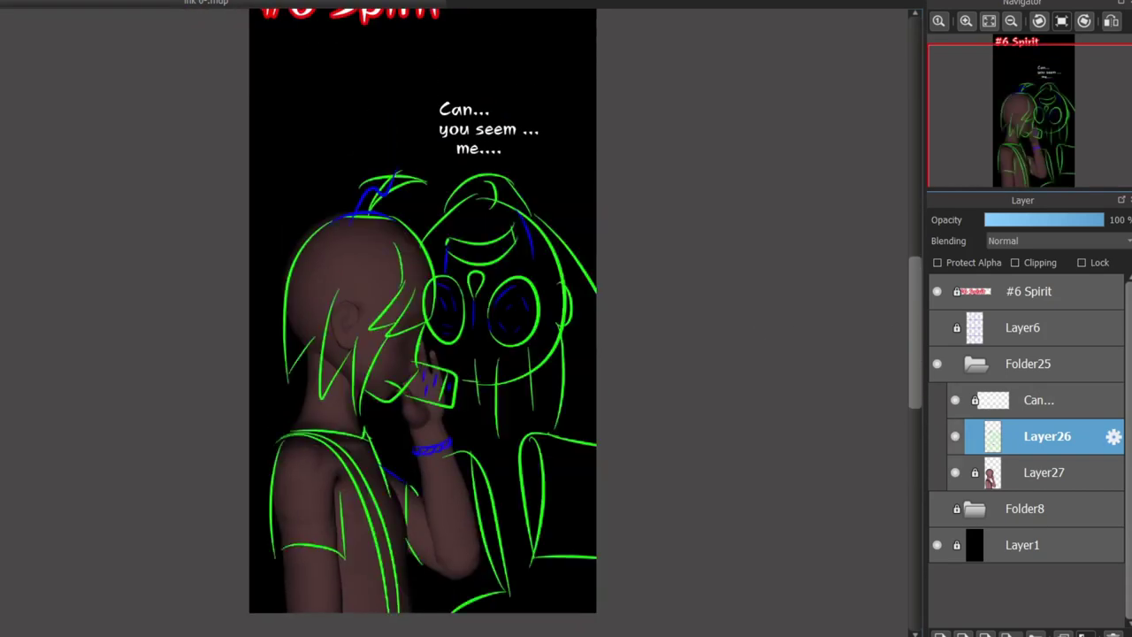
{"action": "scroll", "coordinate": [904, 368], "scroll_direction": "up", "scroll_amount": 1}
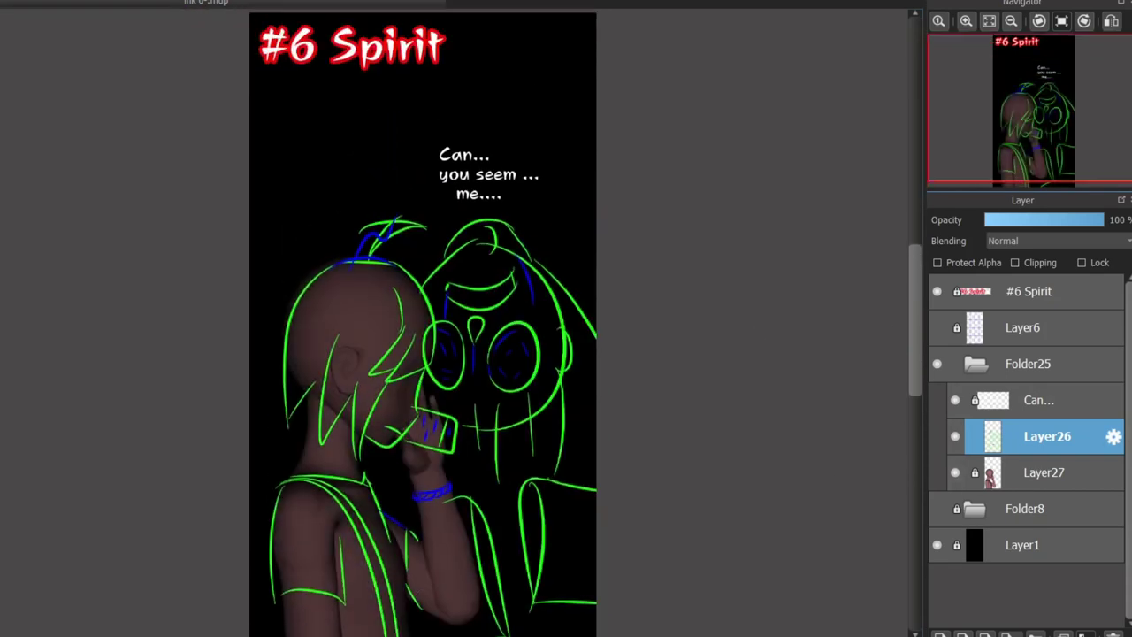
{"action": "scroll", "coordinate": [904, 368], "scroll_direction": "down", "scroll_amount": 1}
{"action": "key", "text": "ctrl+shift+n"}
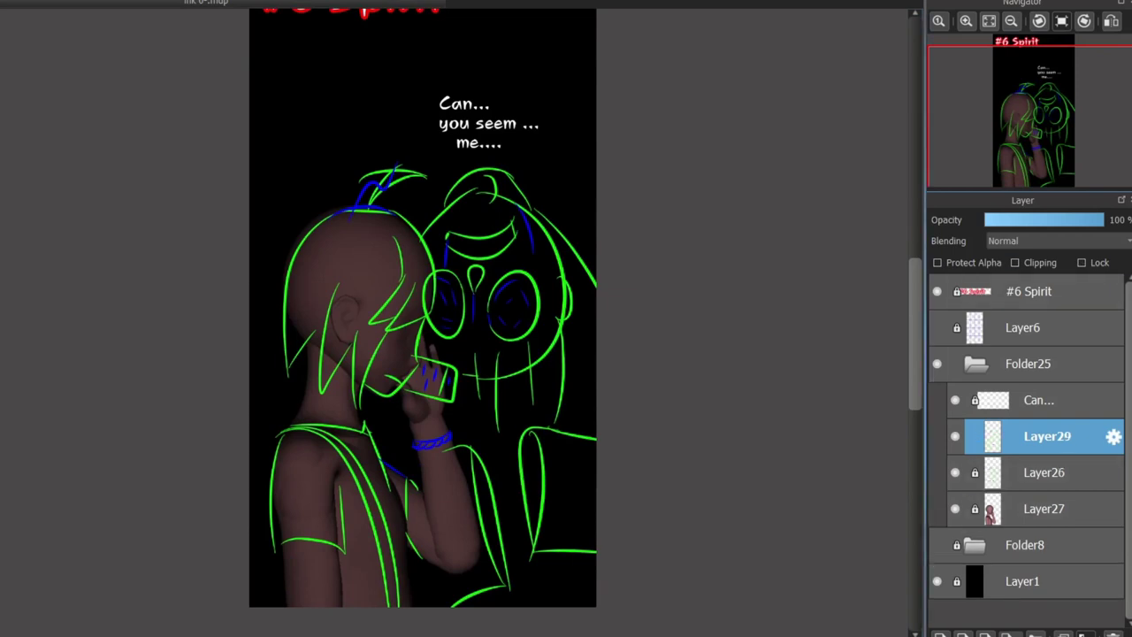
Lower the coloured sketch layer's opacity and lock it, and make the new empty layer active
{"action": "left_click", "coordinate": [1047, 472]}
{"action": "left_click_drag", "start_coordinate": [1103, 219], "coordinate": [1030, 220]}
{"action": "left_click", "coordinate": [1081, 263]}
{"action": "left_click", "coordinate": [1047, 436]}
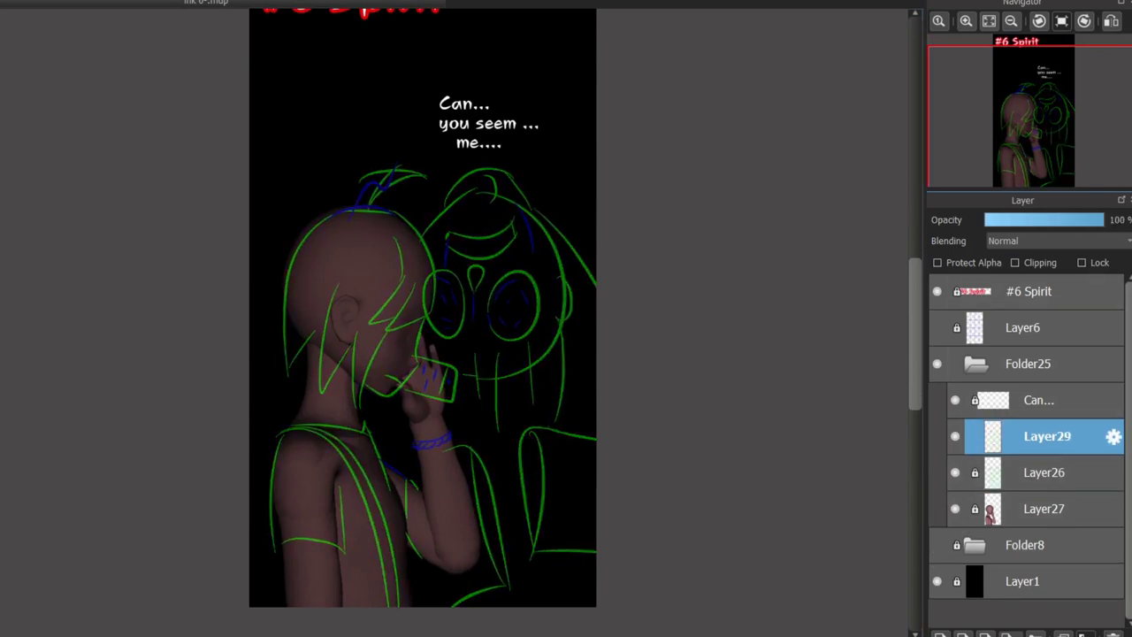
Ink the front fringe in white over the dimmed sketch, with a curved outer edge and pointed inner strands
{"action": "scroll", "coordinate": [386, 303], "scroll_direction": "up", "scroll_amount": 3}
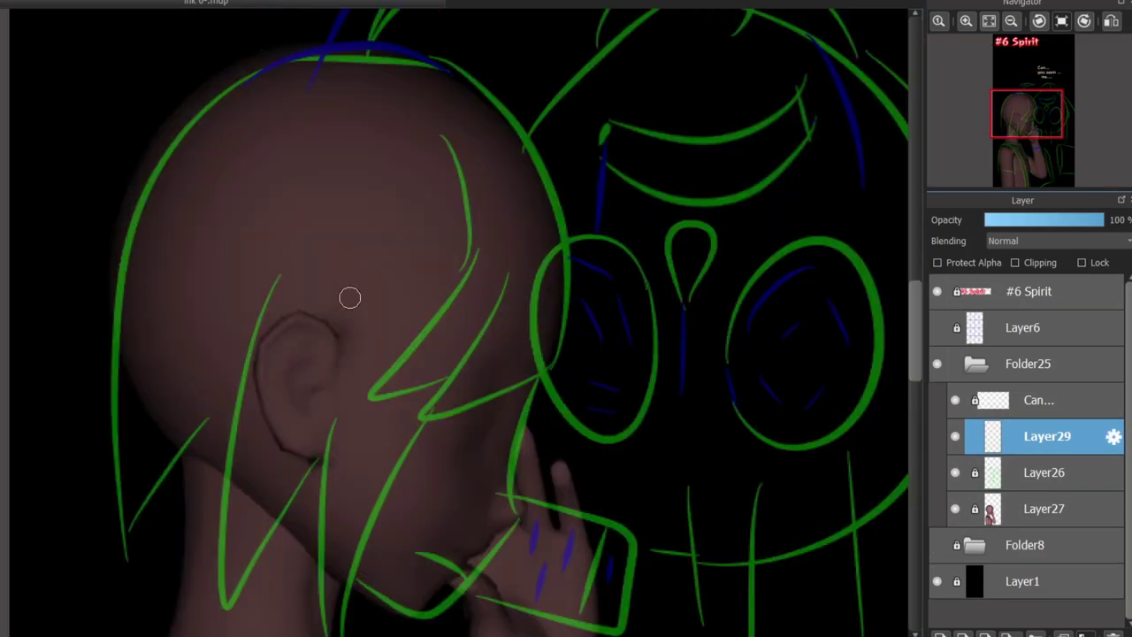
{"action": "left_click_drag", "start_coordinate": [540, 381], "coordinate": [556, 285]}
{"action": "key", "text": "ctrl+z"}
{"action": "mouse_move", "coordinate": [482, 93]}
{"action": "left_mouse_down"}
{"action": "mouse_move", "coordinate": [405, 428]}
{"action": "mouse_move", "coordinate": [495, 283]}
{"action": "left_mouse_up"}
{"action": "mouse_move", "coordinate": [449, 387]}
{"action": "left_mouse_down"}
{"action": "mouse_move", "coordinate": [374, 386]}
{"action": "mouse_move", "coordinate": [473, 175]}
{"action": "left_mouse_up"}
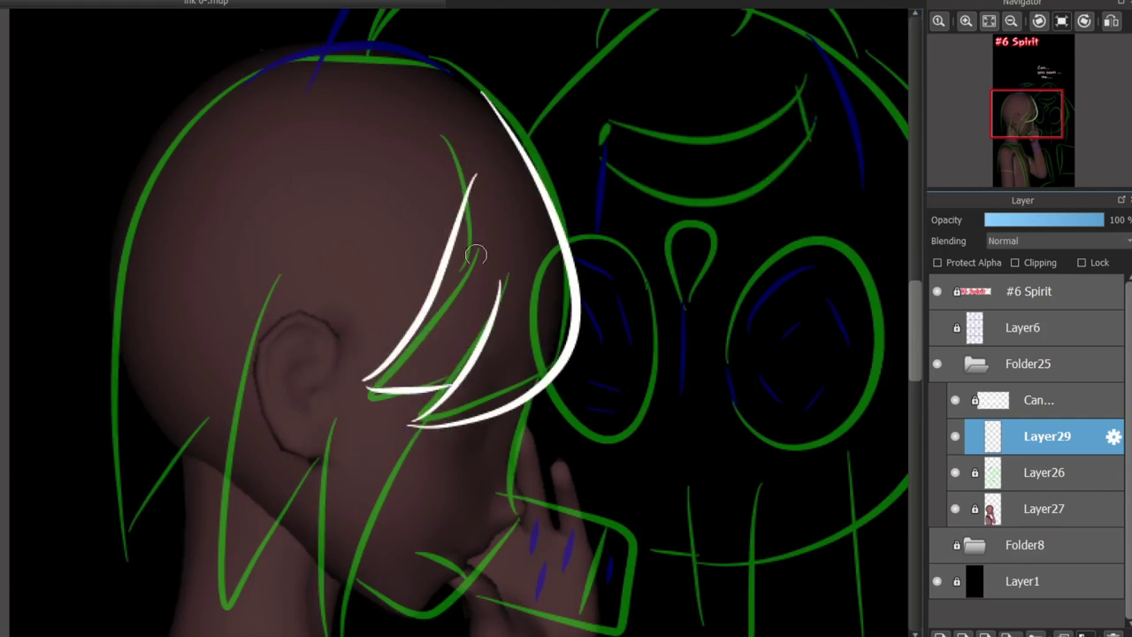
{"action": "key", "text": "ctrl+z"}
Ink the hair outline in white over the crown and down the back, and the pointed locks around the ear and neck
{"action": "mouse_move", "coordinate": [491, 99]}
{"action": "left_mouse_down"}
{"action": "mouse_move", "coordinate": [204, 169]}
{"action": "mouse_move", "coordinate": [147, 313]}
{"action": "mouse_move", "coordinate": [354, 64]}
{"action": "mouse_move", "coordinate": [119, 549]}
{"action": "left_mouse_up"}
{"action": "key", "text": "ctrl+z"}
{"action": "scroll", "coordinate": [424, 271], "scroll_direction": "down", "scroll_amount": 3}
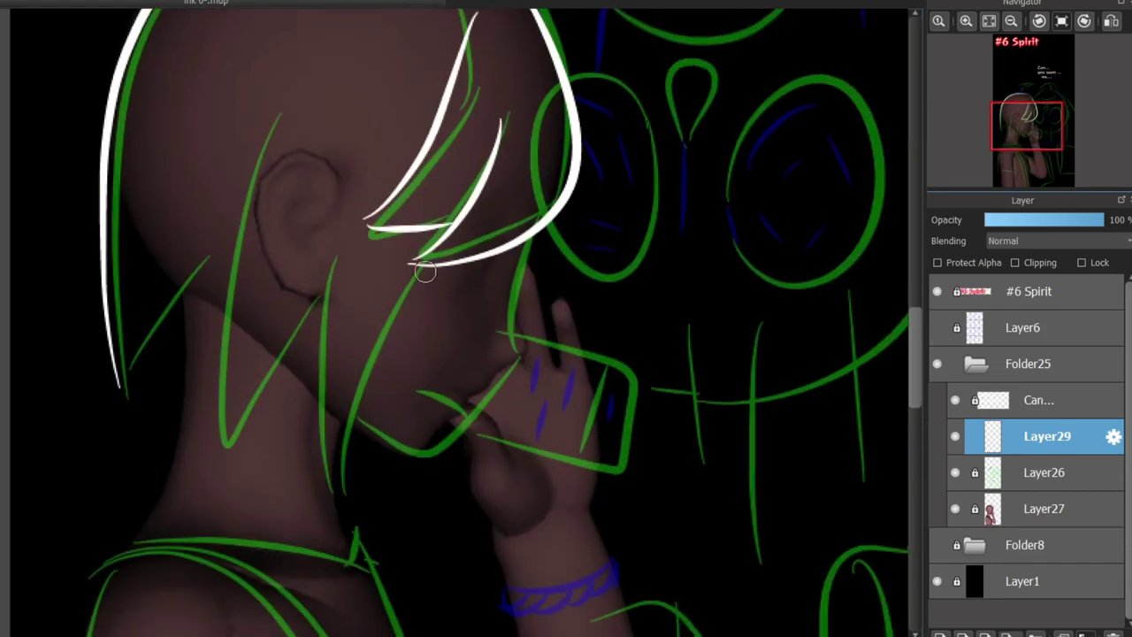
{"action": "mouse_move", "coordinate": [425, 271]}
{"action": "left_mouse_down"}
{"action": "mouse_move", "coordinate": [331, 228]}
{"action": "mouse_move", "coordinate": [281, 430]}
{"action": "mouse_move", "coordinate": [248, 310]}
{"action": "left_mouse_up"}
{"action": "left_click_drag", "start_coordinate": [239, 264], "coordinate": [123, 385]}
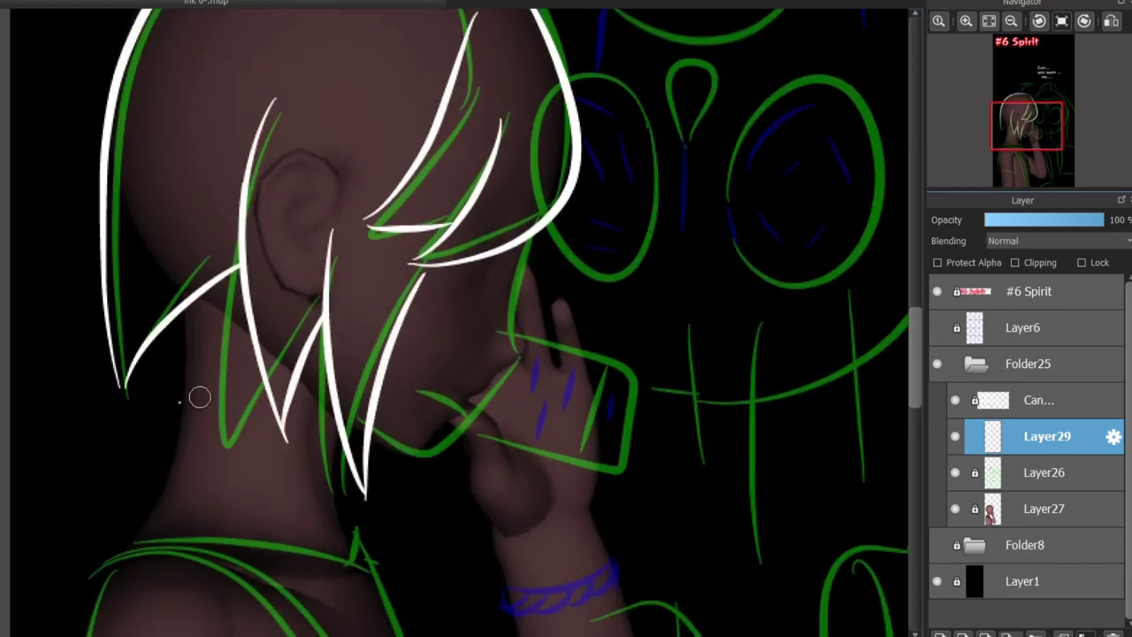
Ink the face profile in white from the fringe to the nose and along the chin, with a curled loop at the mouth
{"action": "scroll", "coordinate": [453, 257], "scroll_direction": "down", "scroll_amount": 8}
{"action": "scroll", "coordinate": [453, 256], "scroll_direction": "up", "scroll_amount": 7}
{"action": "scroll", "coordinate": [453, 257], "scroll_direction": "up", "scroll_amount": 2}
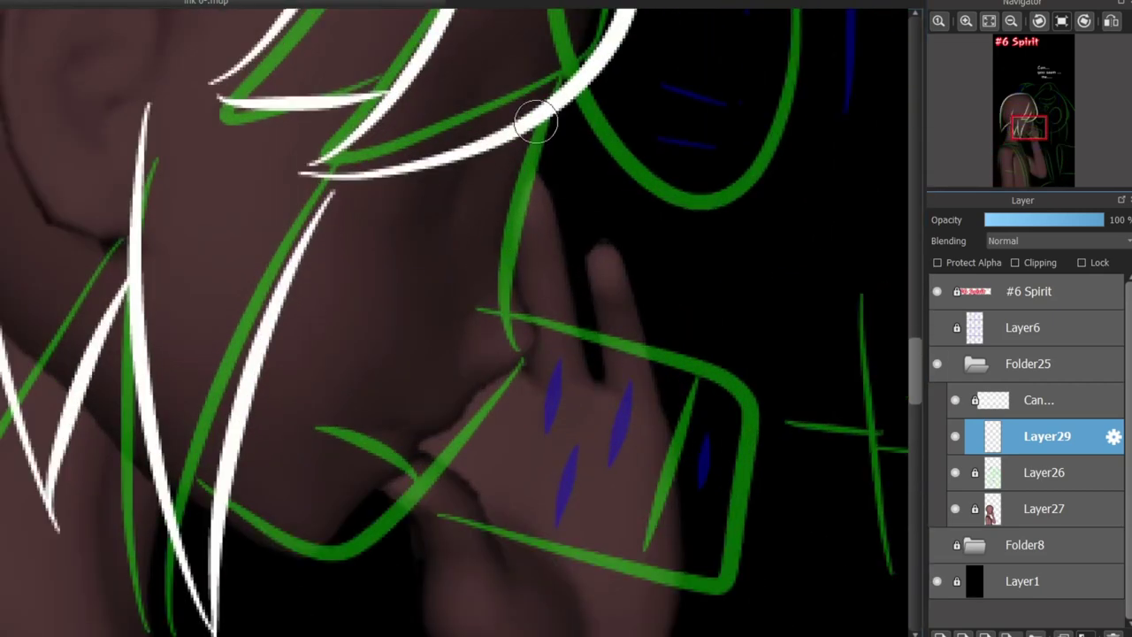
{"action": "mouse_move", "coordinate": [525, 189]}
{"action": "left_mouse_down"}
{"action": "mouse_move", "coordinate": [515, 322]}
{"action": "mouse_move", "coordinate": [376, 375]}
{"action": "left_mouse_up"}
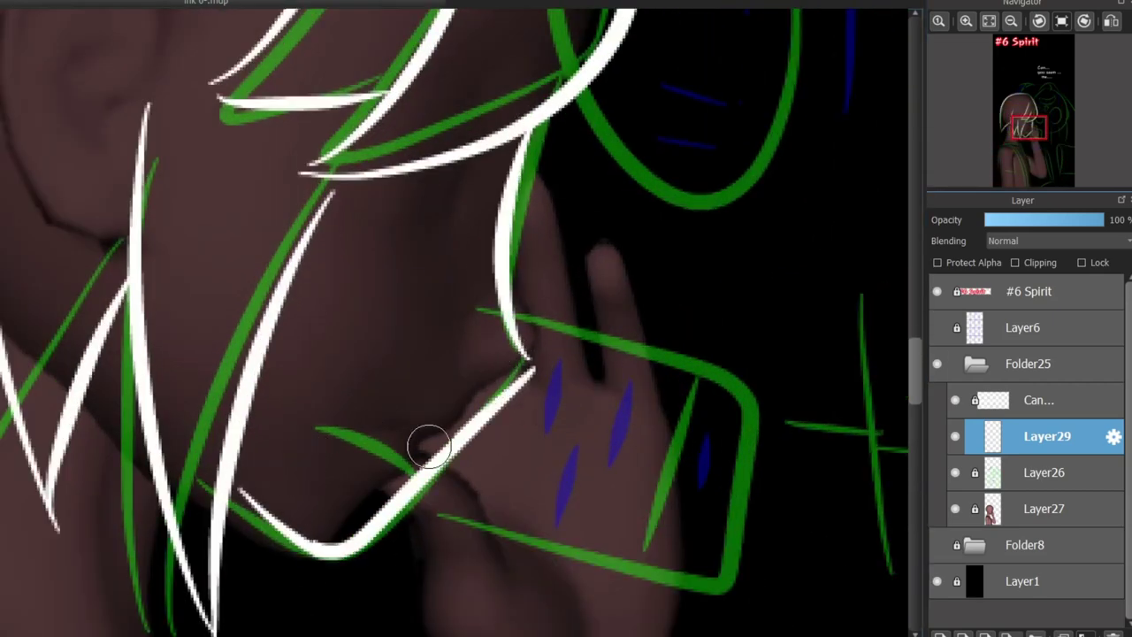
{"action": "left_click_drag", "start_coordinate": [409, 463], "coordinate": [417, 539]}
{"action": "key", "text": "ctrl+z"}
{"action": "left_click_drag", "start_coordinate": [393, 432], "coordinate": [408, 488]}
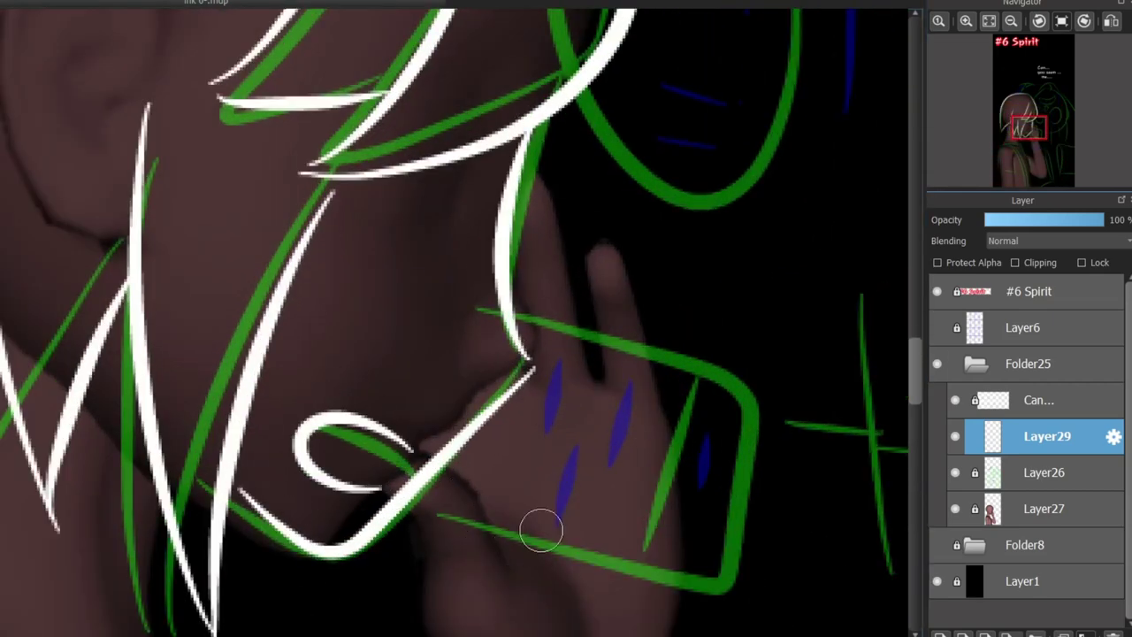
Ink the thumb's edges in white from the chin down to the base of the hand
{"action": "scroll", "coordinate": [538, 525], "scroll_direction": "down", "scroll_amount": 5}
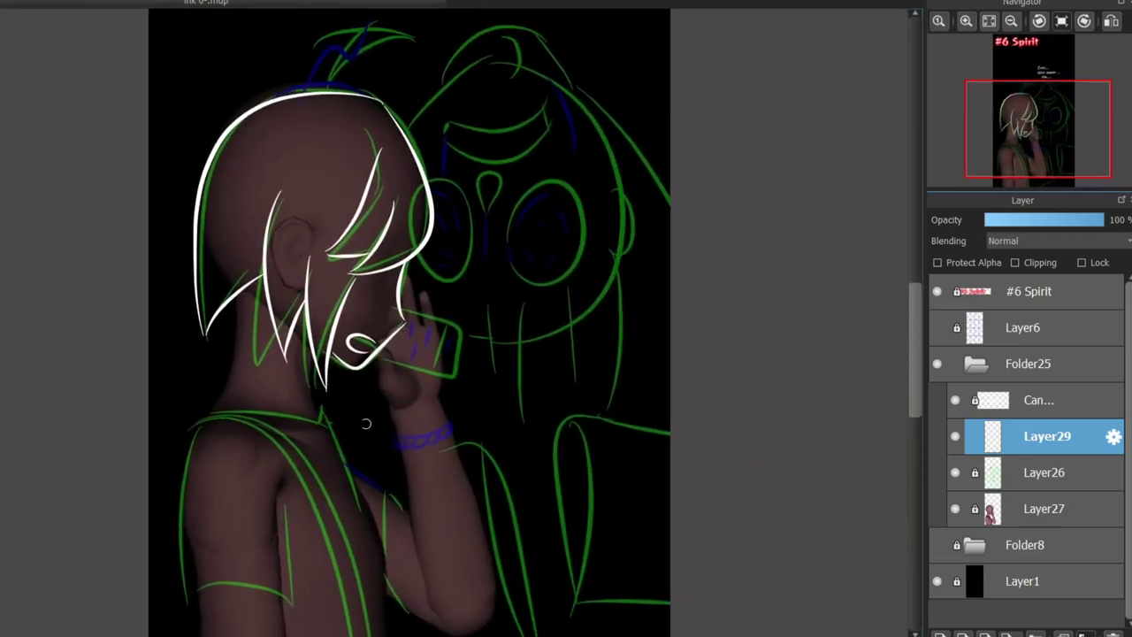
{"action": "scroll", "coordinate": [669, 266], "scroll_direction": "up", "scroll_amount": 3}
{"action": "left_click_drag", "start_coordinate": [402, 172], "coordinate": [465, 261]}
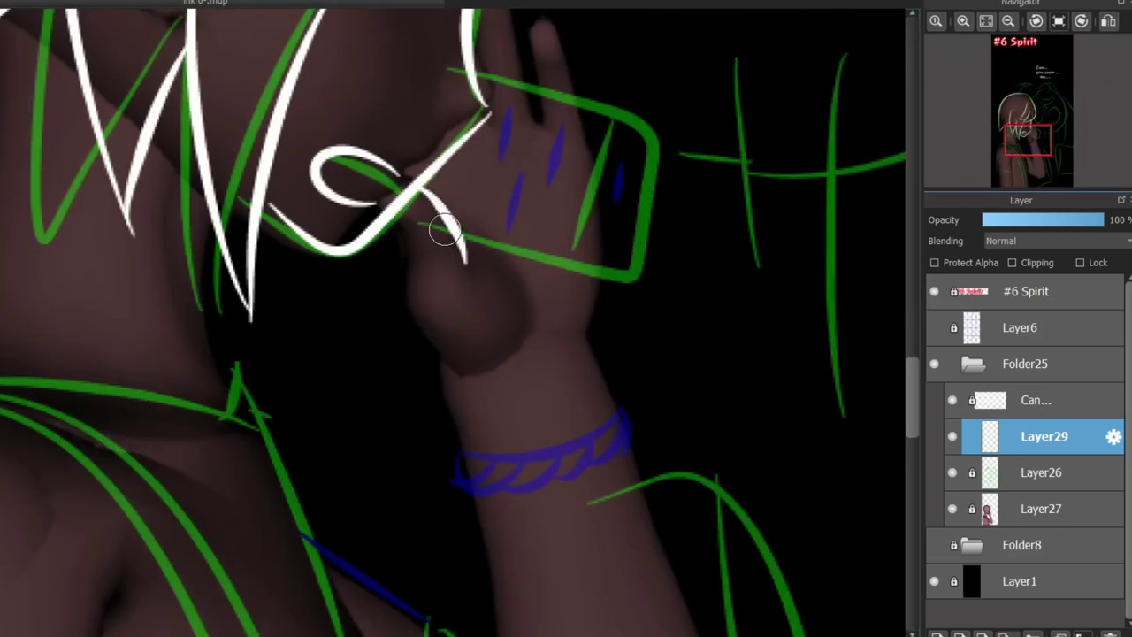
{"action": "scroll", "coordinate": [429, 199], "scroll_direction": "up", "scroll_amount": 1}
{"action": "left_click_drag", "start_coordinate": [390, 212], "coordinate": [432, 339]}
{"action": "key", "text": "ctrl+z"}
{"action": "left_click_drag", "start_coordinate": [402, 246], "coordinate": [464, 408]}
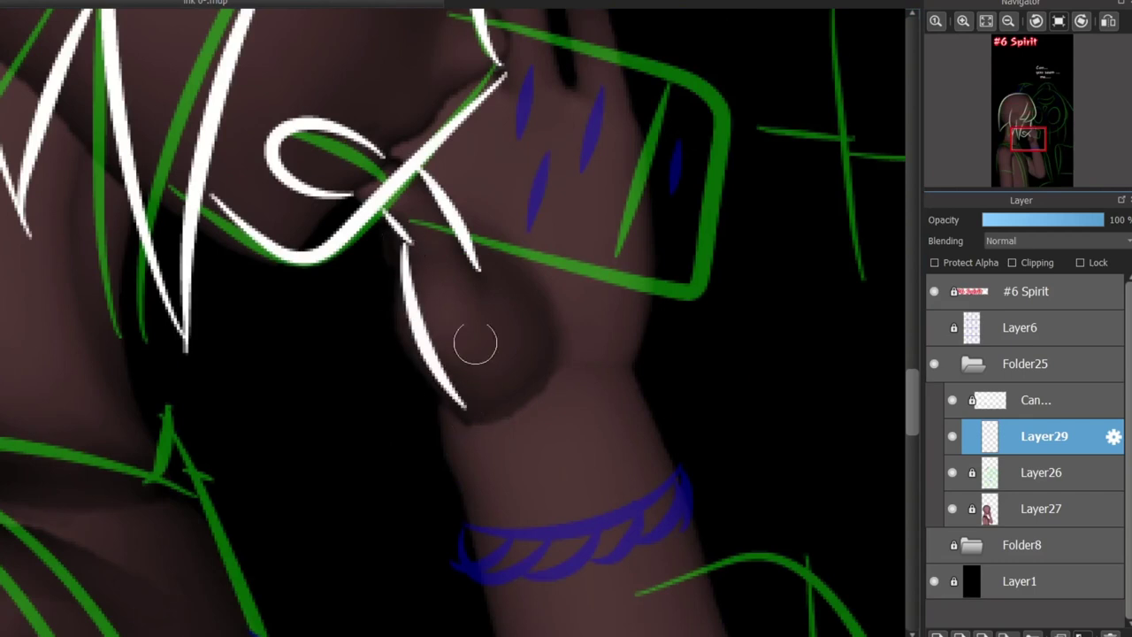
Ink the rounded rectangle over the hand in white with its inner divider line, and a short crease below it
{"action": "left_click_drag", "start_coordinate": [464, 234], "coordinate": [548, 292]}
{"action": "key", "text": "ctrl+z"}
{"action": "left_click_drag", "start_coordinate": [463, 239], "coordinate": [696, 307]}
{"action": "scroll", "coordinate": [487, 189], "scroll_direction": "up", "scroll_amount": 3}
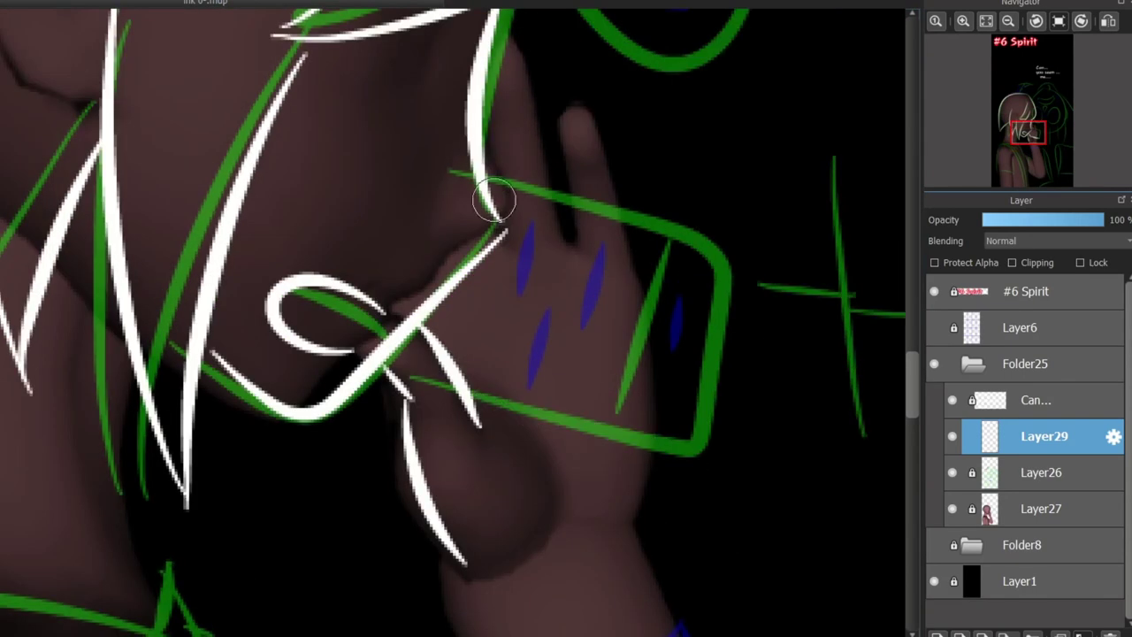
{"action": "mouse_move", "coordinate": [486, 183]}
{"action": "left_mouse_down"}
{"action": "mouse_move", "coordinate": [669, 434]}
{"action": "mouse_move", "coordinate": [574, 411]}
{"action": "left_mouse_up"}
{"action": "left_click_drag", "start_coordinate": [665, 259], "coordinate": [619, 414]}
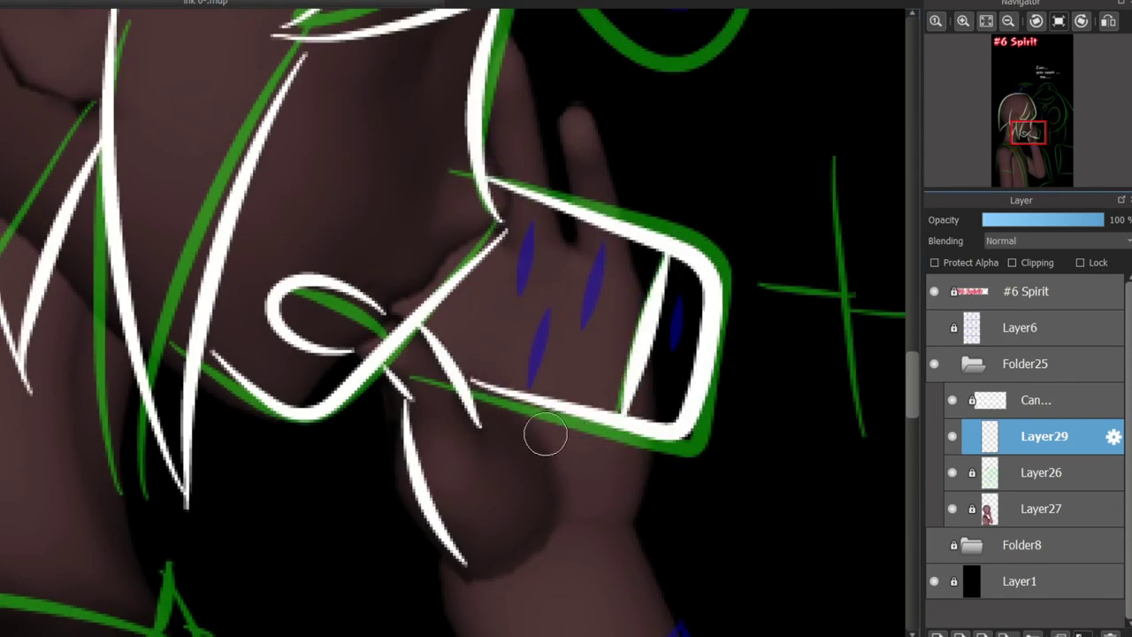
{"action": "left_click_drag", "start_coordinate": [525, 397], "coordinate": [563, 482]}
Draw a white U shape, an inverted U and a column of three dots inside the rounded rectangle
{"action": "mouse_move", "coordinate": [522, 212]}
{"action": "left_mouse_down"}
{"action": "mouse_move", "coordinate": [551, 283]}
{"action": "mouse_move", "coordinate": [556, 367]}
{"action": "left_mouse_up"}
{"action": "key", "text": "ctrl+z"}
{"action": "key", "text": "ctrl+z"}
{"action": "key", "text": "ctrl+z"}
{"action": "mouse_move", "coordinate": [548, 284]}
{"action": "left_mouse_down"}
{"action": "mouse_move", "coordinate": [529, 212]}
{"action": "mouse_move", "coordinate": [550, 251]}
{"action": "left_mouse_up"}
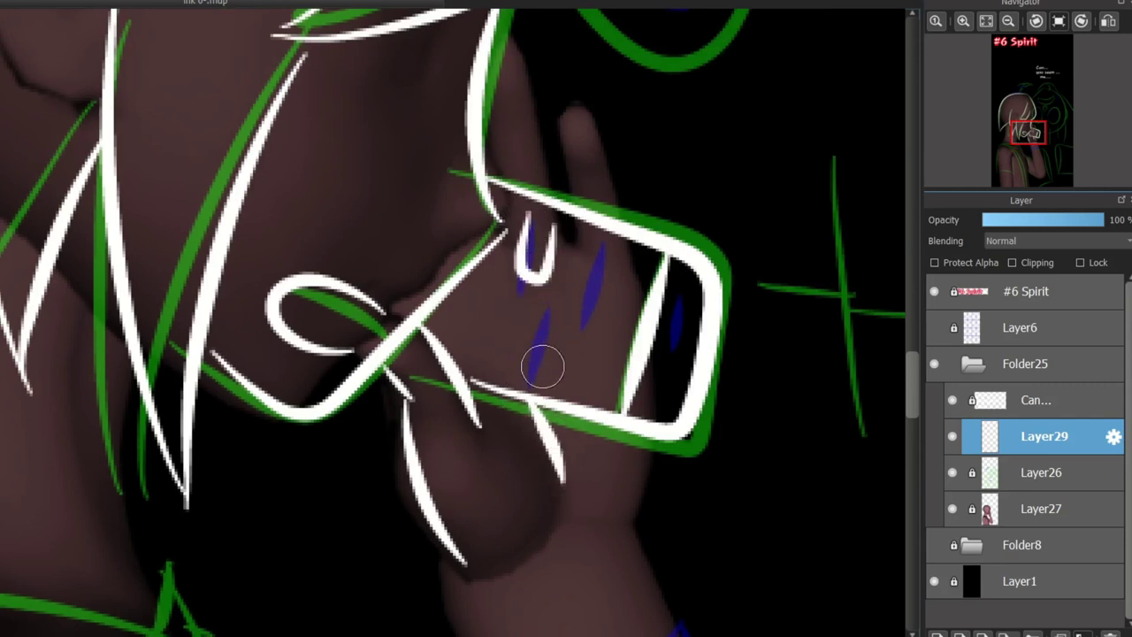
{"action": "left_click_drag", "start_coordinate": [536, 371], "coordinate": [569, 378]}
{"action": "left_click", "coordinate": [623, 258]}
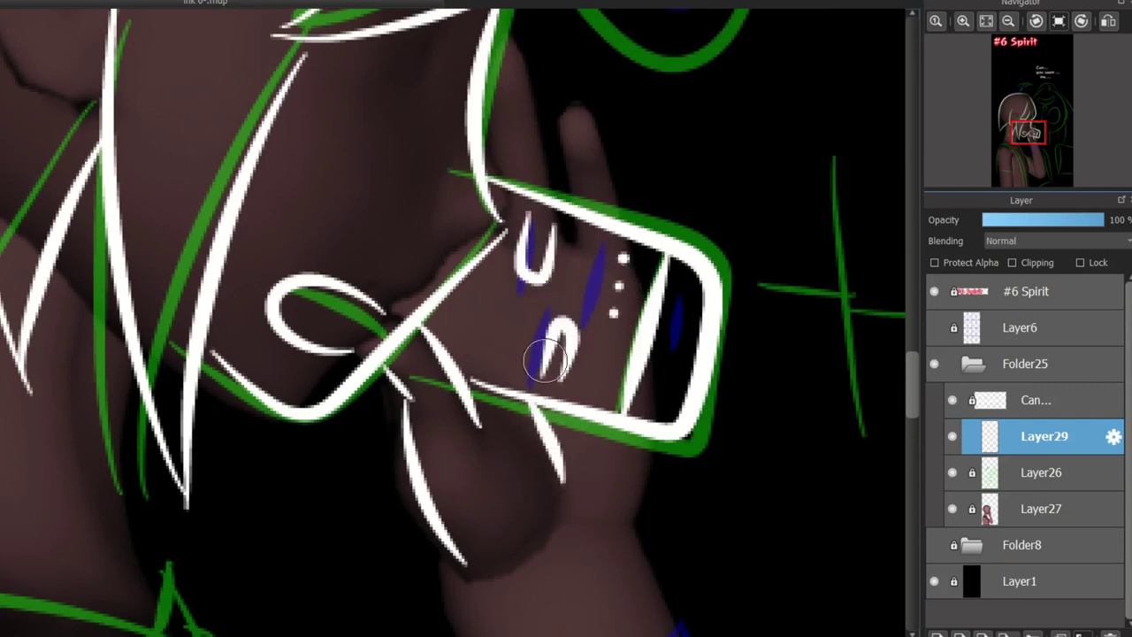
{"action": "left_click_drag", "start_coordinate": [528, 217], "coordinate": [552, 226]}
{"action": "key", "text": "ctrl+z"}
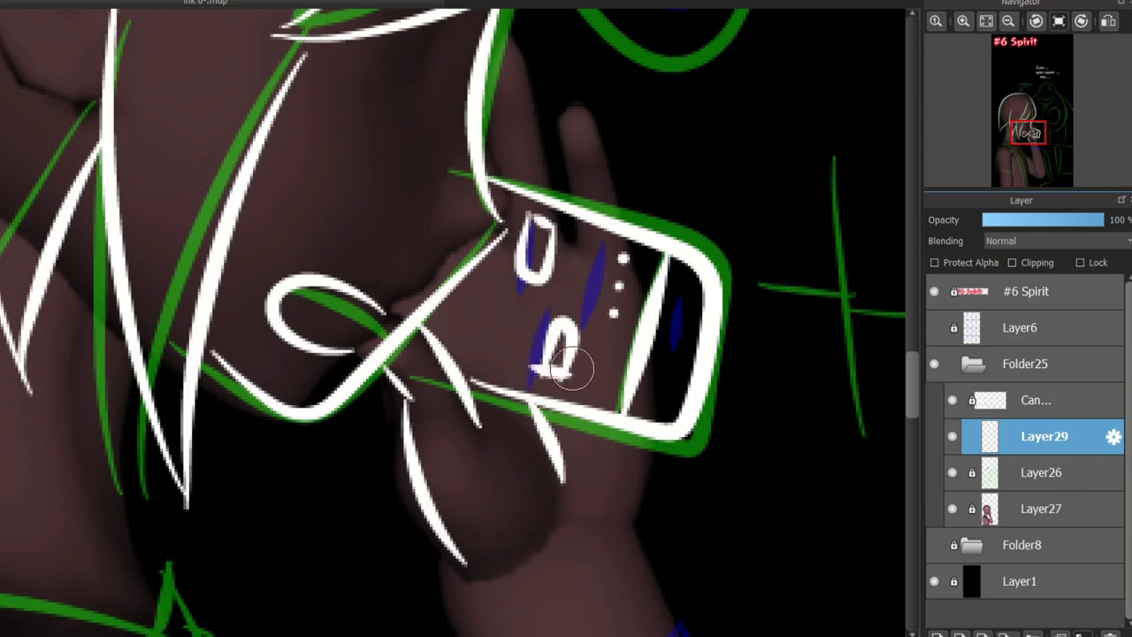
{"action": "key", "text": "ctrl+z"}
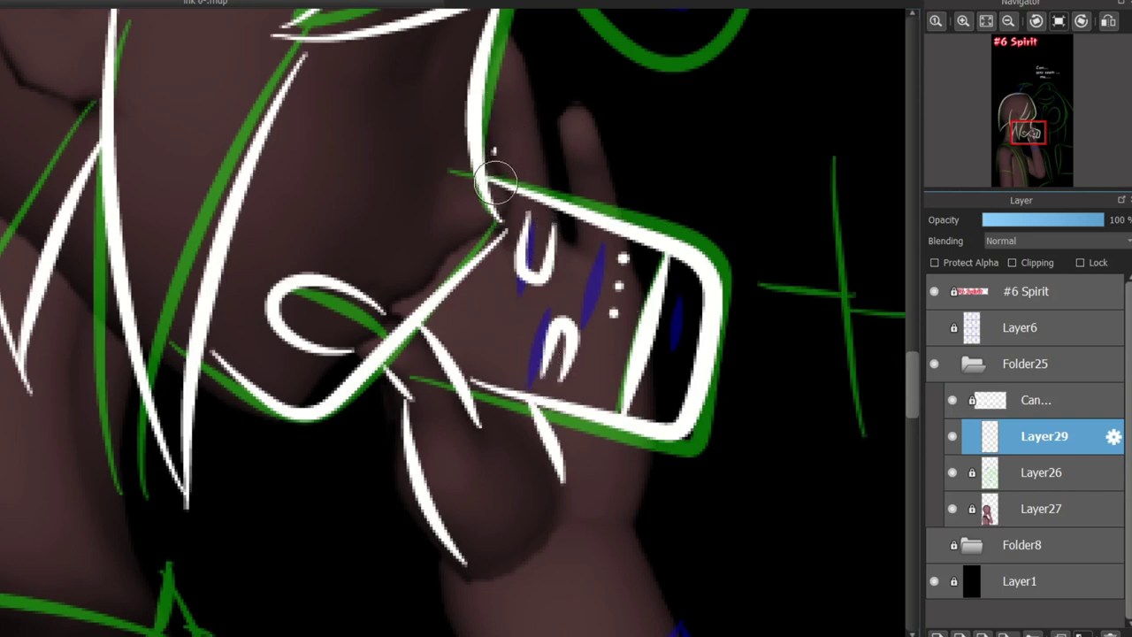
On a new layer, ink two small fingertips in white over the rounded rectangle's upper edge and the hand's outer edge below it
{"action": "left_click", "coordinate": [548, 170]}
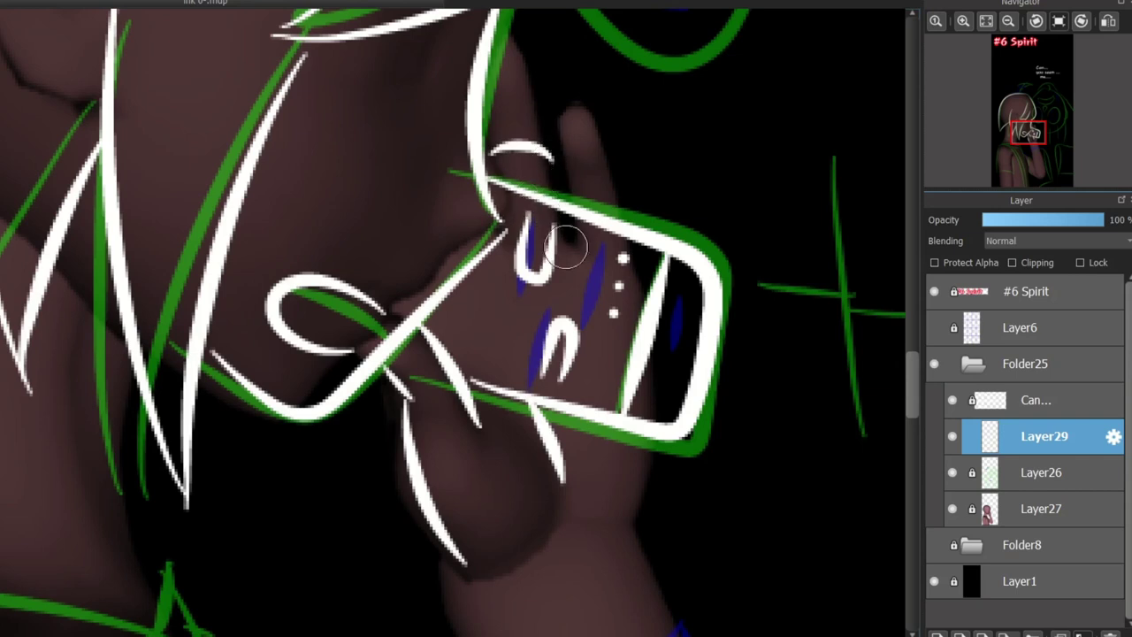
{"action": "key", "text": "ctrl+shift+n"}
{"action": "left_click_drag", "start_coordinate": [491, 176], "coordinate": [548, 189]}
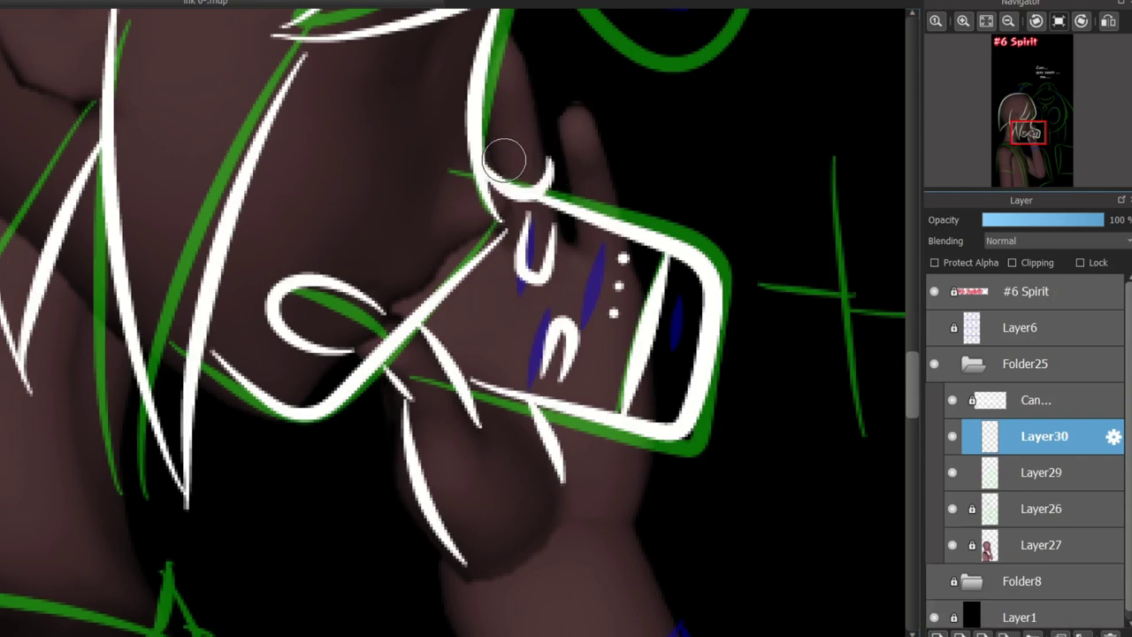
{"action": "left_click_drag", "start_coordinate": [493, 143], "coordinate": [624, 189]}
{"action": "key", "text": "ctrl+z"}
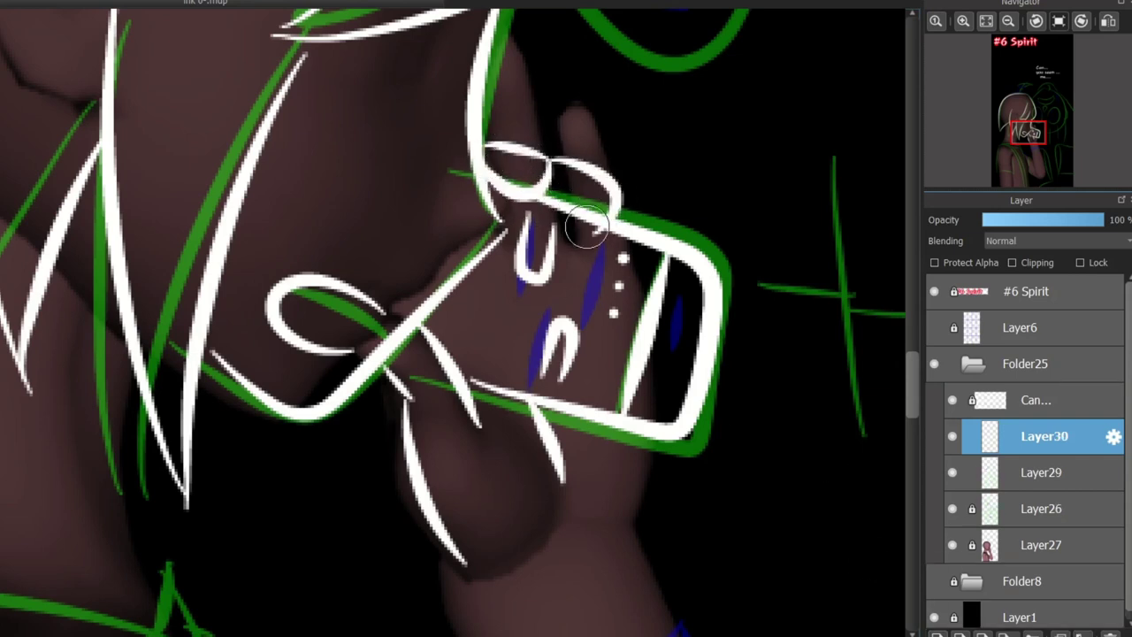
{"action": "mouse_move", "coordinate": [554, 164]}
{"action": "left_mouse_down"}
{"action": "mouse_move", "coordinate": [617, 195]}
{"action": "mouse_move", "coordinate": [541, 195]}
{"action": "left_mouse_up"}
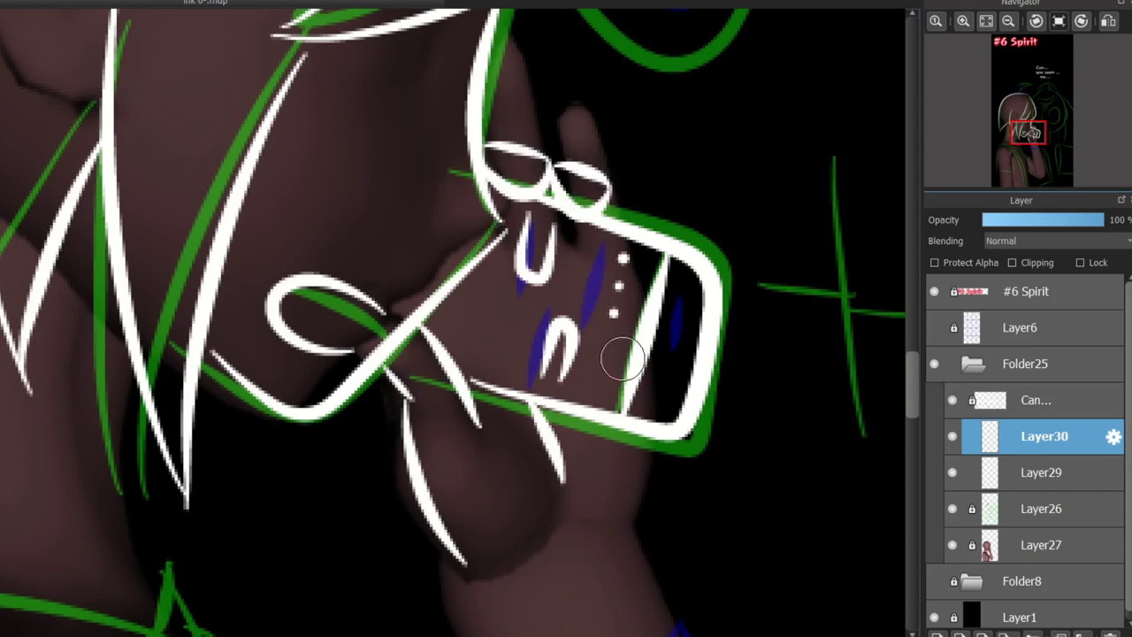
{"action": "left_click_drag", "start_coordinate": [658, 437], "coordinate": [628, 521]}
{"action": "key", "text": "ctrl+z"}
{"action": "scroll", "coordinate": [841, 378], "scroll_direction": "down", "scroll_amount": 5}
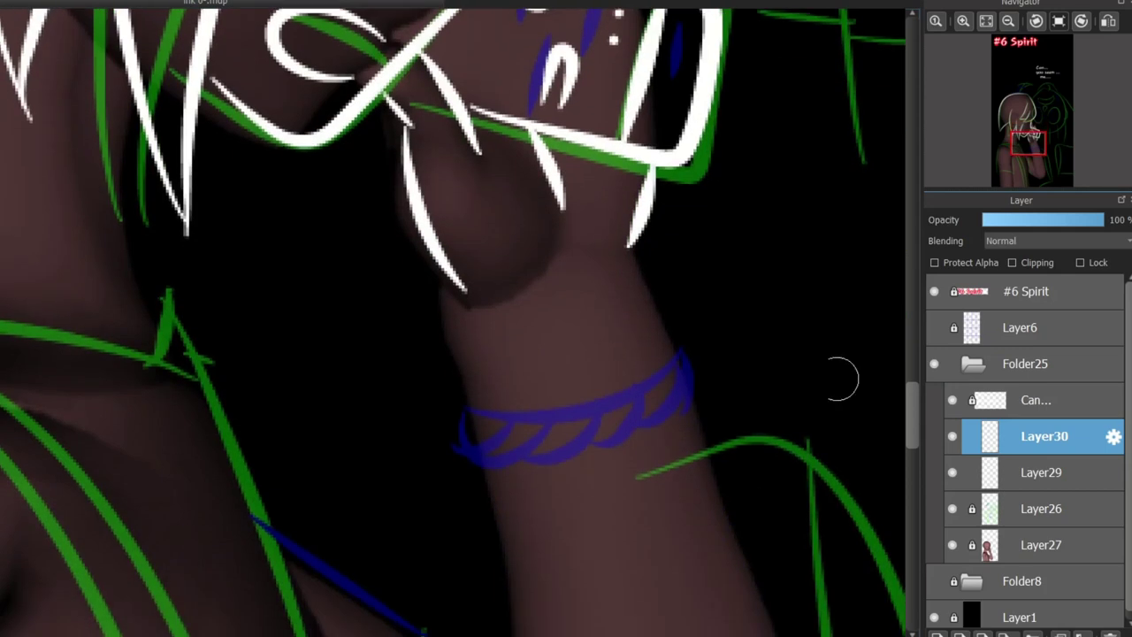
{"action": "mouse_move", "coordinate": [476, 414]}
{"action": "left_mouse_down"}
{"action": "mouse_move", "coordinate": [693, 363]}
{"action": "mouse_move", "coordinate": [647, 348]}
{"action": "mouse_move", "coordinate": [678, 346]}
{"action": "left_mouse_up"}
{"action": "key", "text": "ctrl+z"}
{"action": "mouse_move", "coordinate": [531, 396]}
{"action": "left_mouse_down"}
{"action": "mouse_move", "coordinate": [523, 434]}
{"action": "mouse_move", "coordinate": [597, 389]}
{"action": "mouse_move", "coordinate": [634, 430]}
{"action": "mouse_move", "coordinate": [659, 367]}
{"action": "mouse_move", "coordinate": [574, 412]}
{"action": "mouse_move", "coordinate": [686, 387]}
{"action": "mouse_move", "coordinate": [690, 344]}
{"action": "mouse_move", "coordinate": [691, 403]}
{"action": "left_mouse_up"}
{"action": "scroll", "coordinate": [425, 480], "scroll_direction": "down", "scroll_amount": 5}
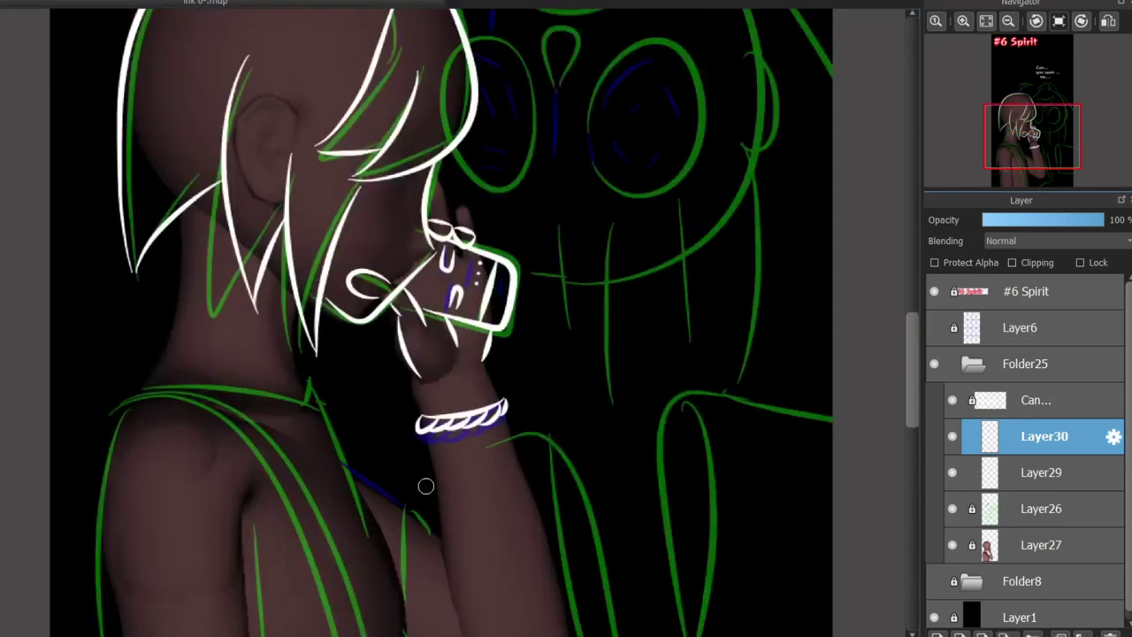
{"action": "scroll", "coordinate": [434, 430], "scroll_direction": "up", "scroll_amount": 5}
{"action": "key", "text": "ctrl+z"}
{"action": "key", "text": "ctrl+z"}
{"action": "key", "text": "ctrl+z"}
{"action": "key", "text": "ctrl+z"}
{"action": "key", "text": "ctrl+z"}
Ink the wrist bracelet in white as a curved closed band with slanted stripes across it
{"action": "mouse_move", "coordinate": [475, 342]}
{"action": "left_mouse_down"}
{"action": "mouse_move", "coordinate": [487, 412]}
{"action": "mouse_move", "coordinate": [698, 306]}
{"action": "left_mouse_up"}
{"action": "mouse_move", "coordinate": [513, 341]}
{"action": "left_mouse_down"}
{"action": "mouse_move", "coordinate": [523, 399]}
{"action": "mouse_move", "coordinate": [557, 407]}
{"action": "mouse_move", "coordinate": [527, 405]}
{"action": "left_mouse_up"}
{"action": "key", "text": "ctrl+z"}
{"action": "key", "text": "ctrl+z"}
{"action": "left_click_drag", "start_coordinate": [536, 348], "coordinate": [543, 404]}
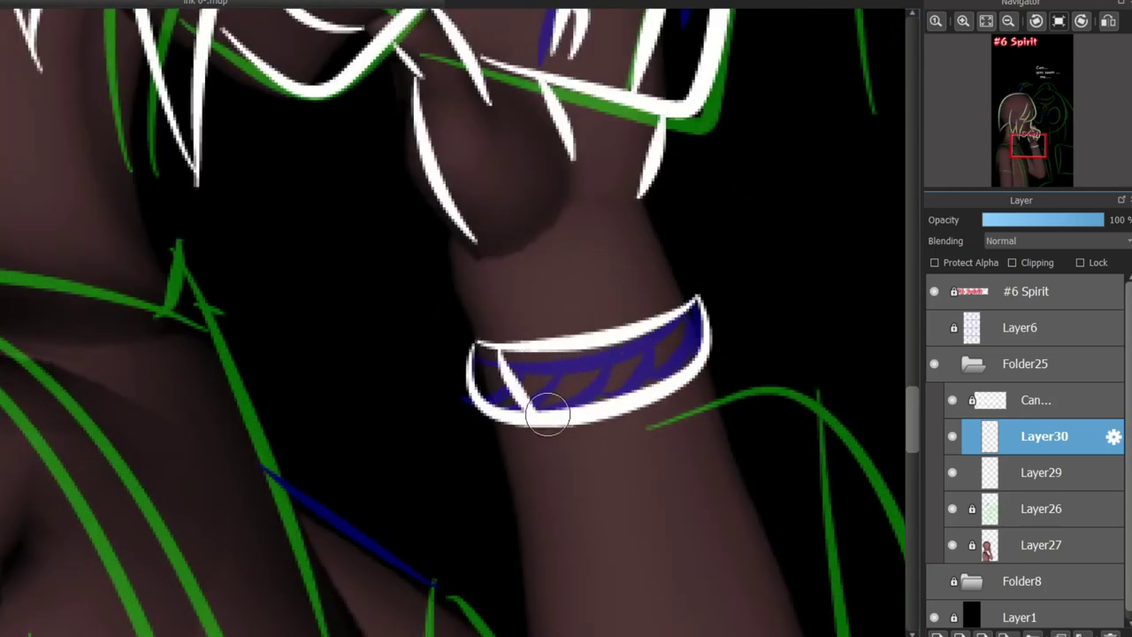
{"action": "mouse_move", "coordinate": [580, 347]}
{"action": "left_mouse_down"}
{"action": "mouse_move", "coordinate": [611, 389]}
{"action": "mouse_move", "coordinate": [637, 379]}
{"action": "left_mouse_up"}
{"action": "left_click_drag", "start_coordinate": [647, 330], "coordinate": [674, 365]}
{"action": "left_click_drag", "start_coordinate": [678, 321], "coordinate": [700, 341]}
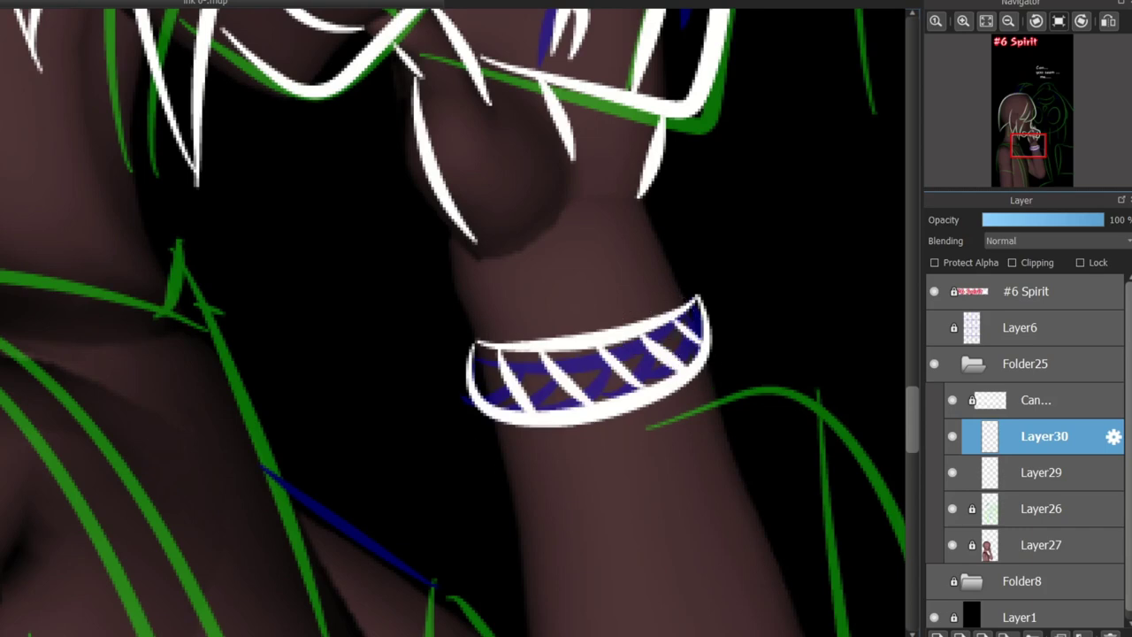
Ink the near sleeve in white down its outer edge, across the curved hem and up its inner edge
{"action": "scroll", "coordinate": [299, 415], "scroll_direction": "down", "scroll_amount": 5}
{"action": "scroll", "coordinate": [518, 387], "scroll_direction": "up", "scroll_amount": 5}
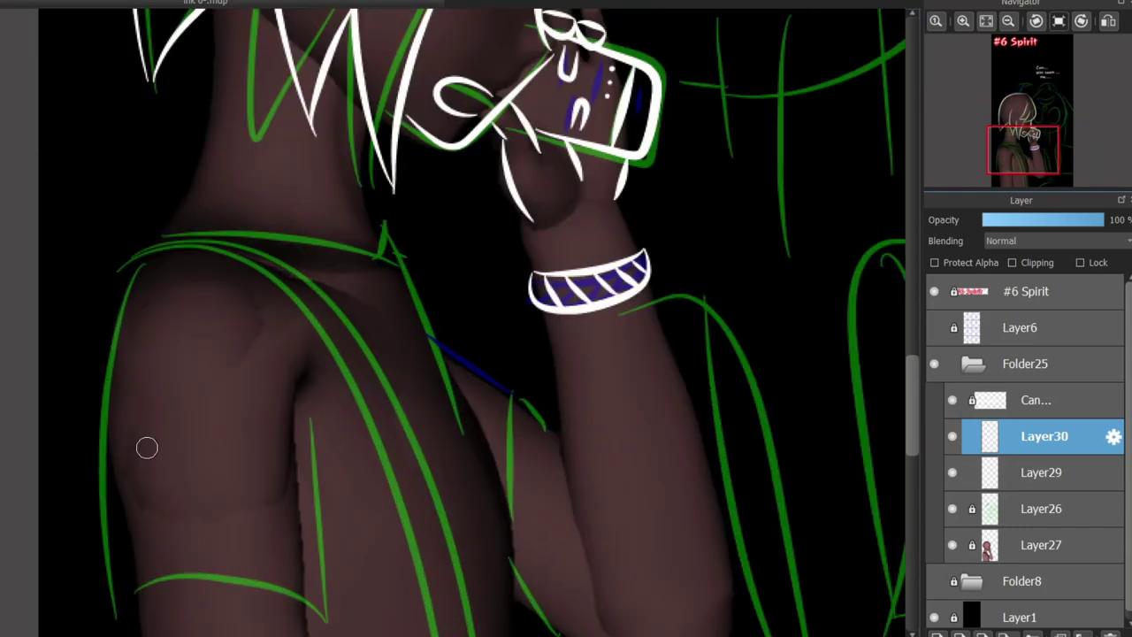
{"action": "mouse_move", "coordinate": [144, 265]}
{"action": "left_mouse_down"}
{"action": "mouse_move", "coordinate": [117, 612]}
{"action": "mouse_move", "coordinate": [278, 592]}
{"action": "left_mouse_up"}
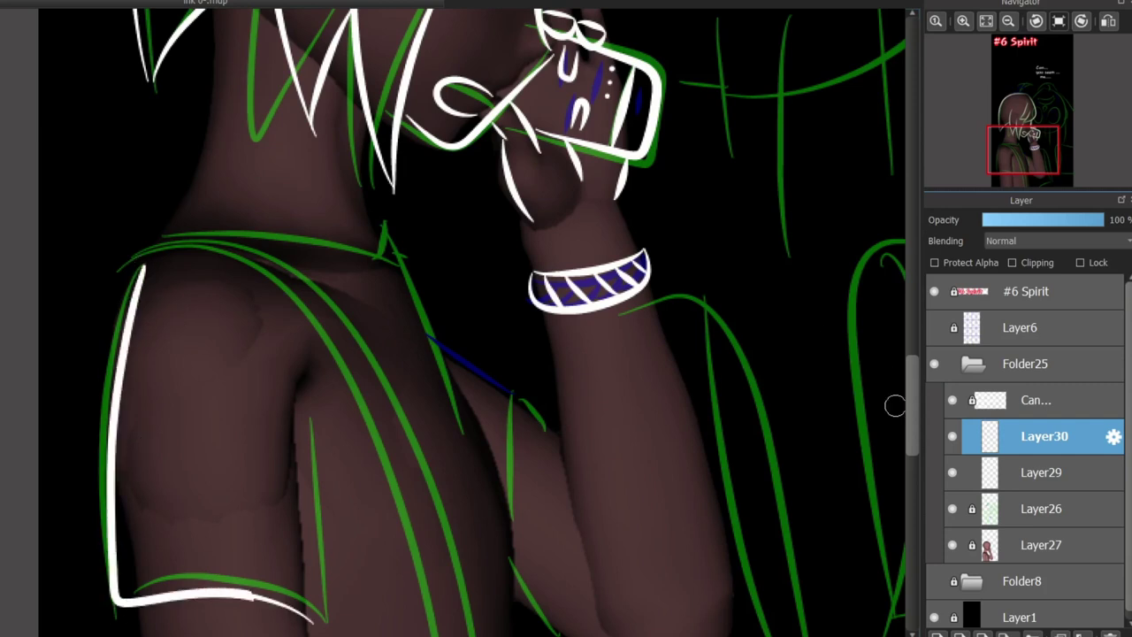
{"action": "scroll", "coordinate": [885, 407], "scroll_direction": "down", "scroll_amount": 2}
{"action": "key", "text": "ctrl+z"}
{"action": "left_click_drag", "start_coordinate": [141, 89], "coordinate": [97, 252]}
{"action": "key", "text": "ctrl+z"}
{"action": "mouse_move", "coordinate": [142, 88]}
{"action": "left_mouse_down"}
{"action": "mouse_move", "coordinate": [172, 416]}
{"action": "mouse_move", "coordinate": [329, 444]}
{"action": "left_mouse_up"}
{"action": "left_click_drag", "start_coordinate": [312, 210], "coordinate": [327, 371]}
{"action": "key", "text": "ctrl+z"}
{"action": "left_click_drag", "start_coordinate": [329, 442], "coordinate": [305, 228]}
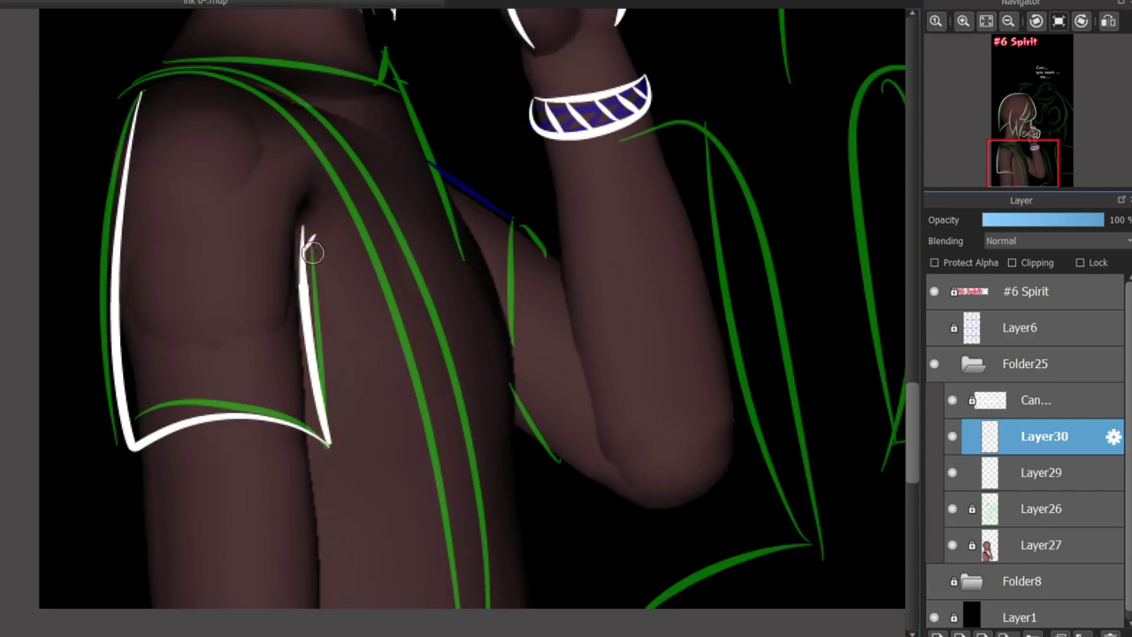
Ink two long curved lines in white from the top of the near shoulder down the torso to the canvas edge
{"action": "left_click_drag", "start_coordinate": [122, 108], "coordinate": [233, 76]}
{"action": "key", "text": "ctrl+z"}
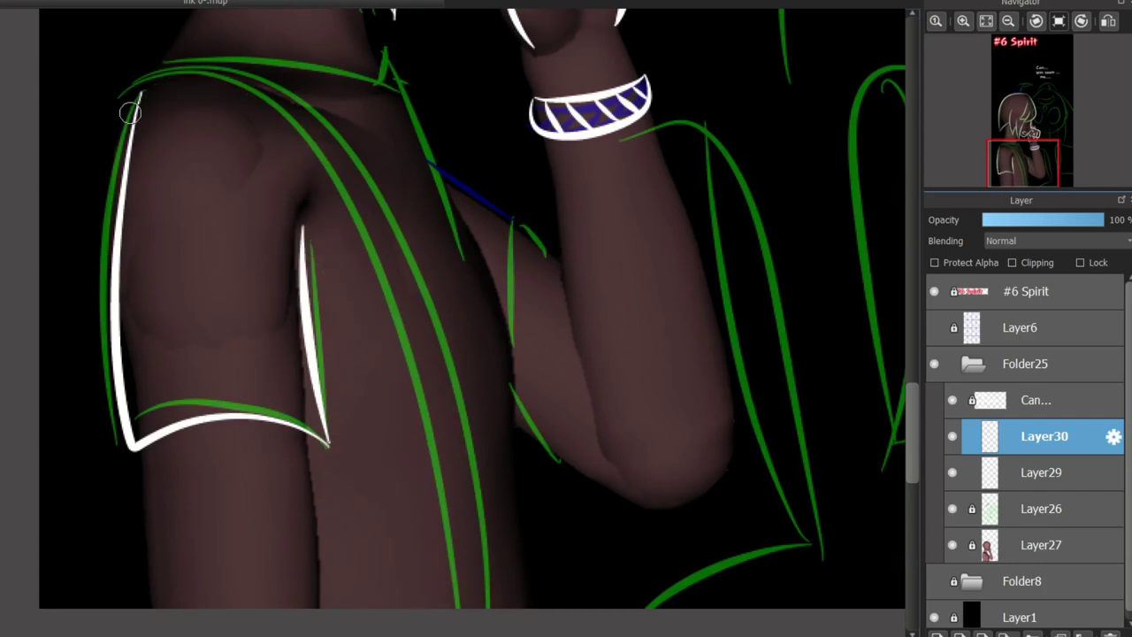
{"action": "left_click_drag", "start_coordinate": [127, 106], "coordinate": [237, 76]}
{"action": "key", "text": "ctrl+z"}
{"action": "left_click_drag", "start_coordinate": [117, 111], "coordinate": [407, 608]}
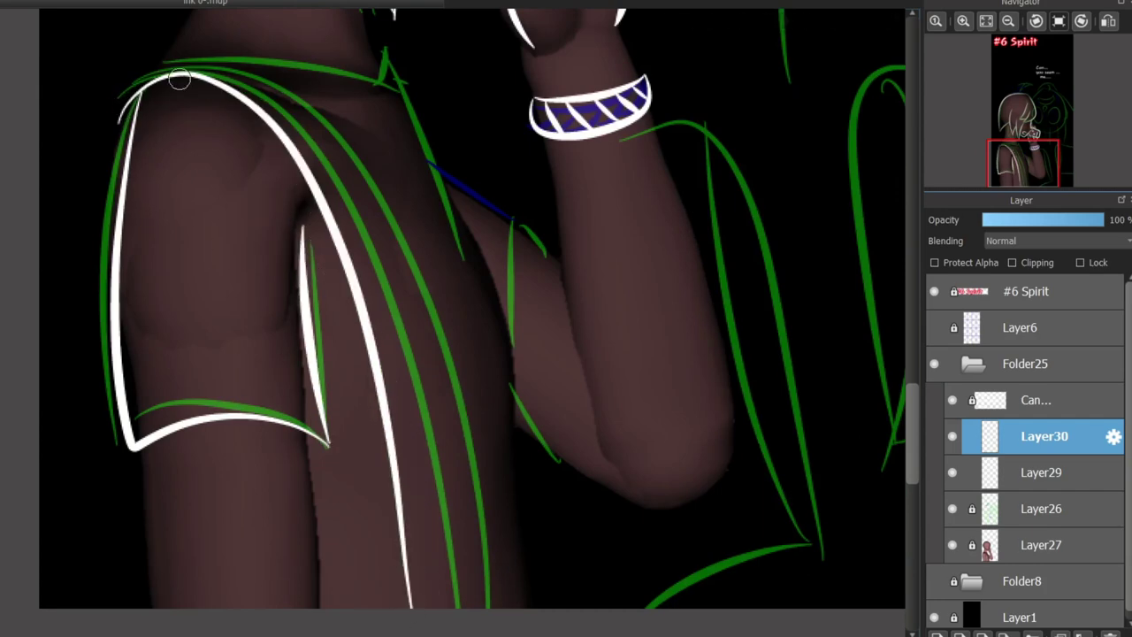
{"action": "mouse_move", "coordinate": [124, 108]}
{"action": "left_mouse_down"}
{"action": "mouse_move", "coordinate": [415, 609]}
{"action": "mouse_move", "coordinate": [417, 407]}
{"action": "left_mouse_up"}
{"action": "key", "text": "ctrl+z"}
{"action": "key", "text": "ctrl+z"}
{"action": "mouse_move", "coordinate": [181, 78]}
{"action": "left_mouse_down"}
{"action": "mouse_move", "coordinate": [399, 273]}
{"action": "mouse_move", "coordinate": [431, 608]}
{"action": "left_mouse_up"}
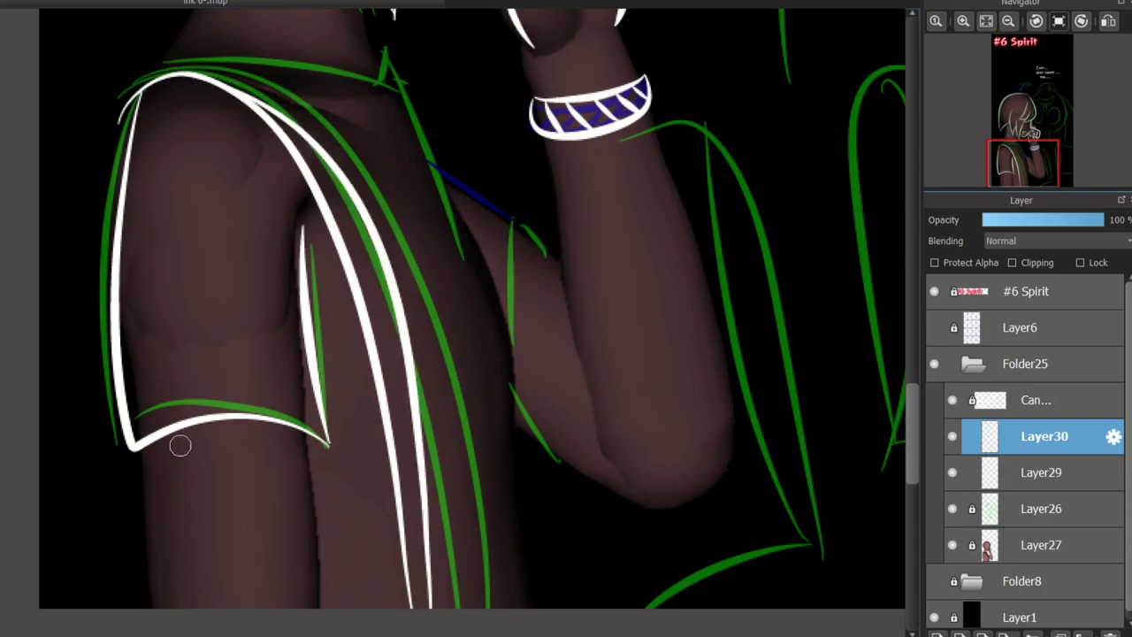
Ink both edges of the near arm in white from the sleeve hem down to the canvas edge
{"action": "left_click_drag", "start_coordinate": [312, 435], "coordinate": [324, 608]}
{"action": "mouse_move", "coordinate": [139, 449]}
{"action": "left_mouse_down"}
{"action": "mouse_move", "coordinate": [182, 608]}
{"action": "mouse_move", "coordinate": [164, 608]}
{"action": "left_mouse_up"}
{"action": "key", "text": "ctrl+z"}
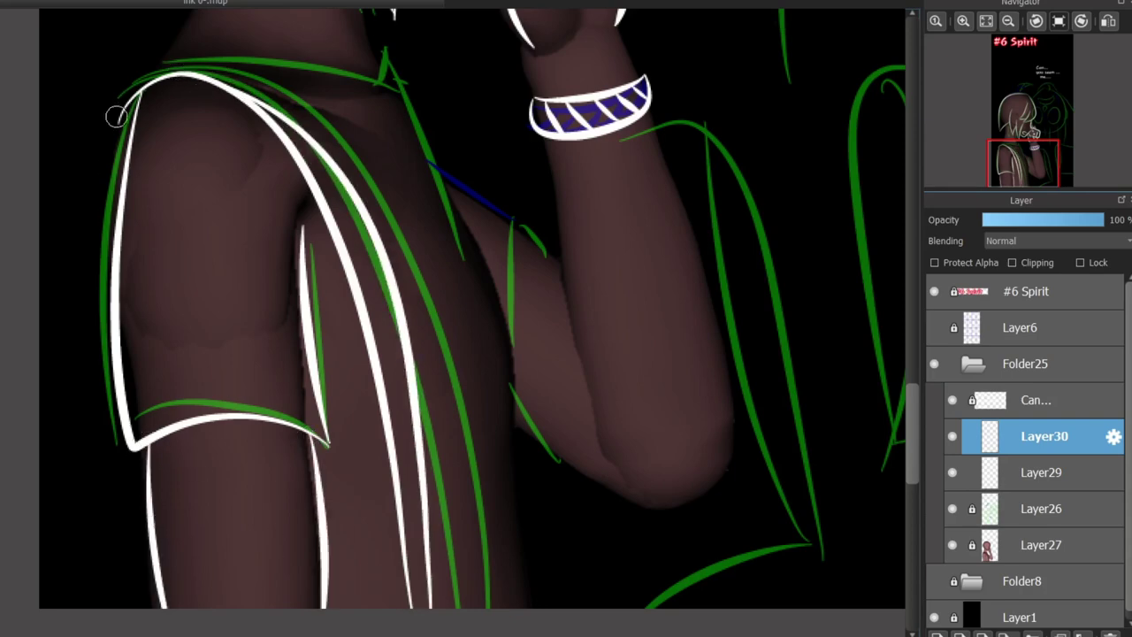
{"action": "scroll", "coordinate": [473, 319], "scroll_direction": "up", "scroll_amount": 5}
{"action": "scroll", "coordinate": [472, 318], "scroll_direction": "down", "scroll_amount": 5}
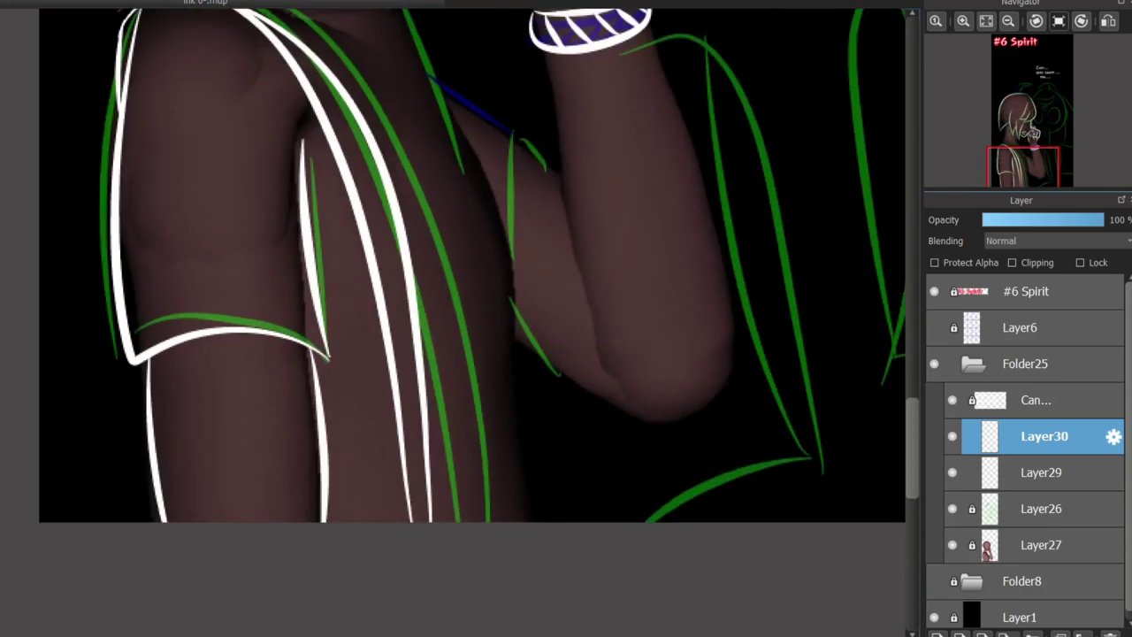
Ink the curved hair tuft on top of the head in white, with three short accent strokes around its tip
{"action": "scroll", "coordinate": [473, 319], "scroll_direction": "up", "scroll_amount": 5}
{"action": "scroll", "coordinate": [473, 319], "scroll_direction": "up", "scroll_amount": 2}
{"action": "scroll", "coordinate": [377, 333], "scroll_direction": "up", "scroll_amount": 2}
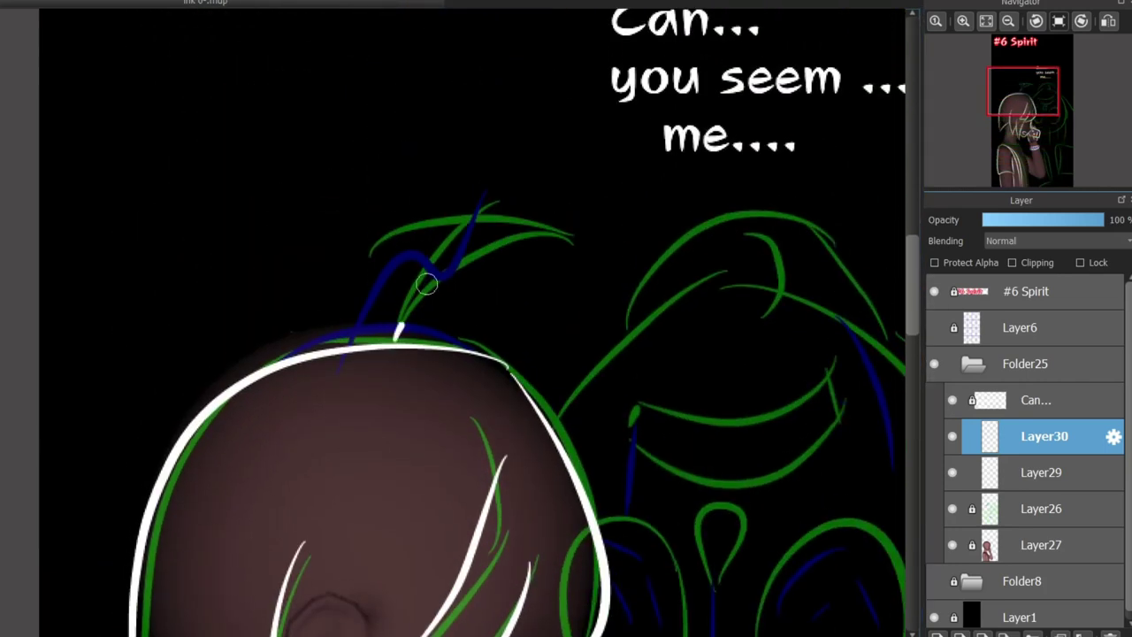
{"action": "left_click_drag", "start_coordinate": [412, 313], "coordinate": [523, 232]}
{"action": "scroll", "coordinate": [468, 292], "scroll_direction": "up", "scroll_amount": 2}
{"action": "mouse_move", "coordinate": [371, 385]}
{"action": "left_mouse_down"}
{"action": "mouse_move", "coordinate": [466, 303]}
{"action": "mouse_move", "coordinate": [583, 256]}
{"action": "mouse_move", "coordinate": [374, 382]}
{"action": "left_mouse_up"}
{"action": "key", "text": "ctrl+z"}
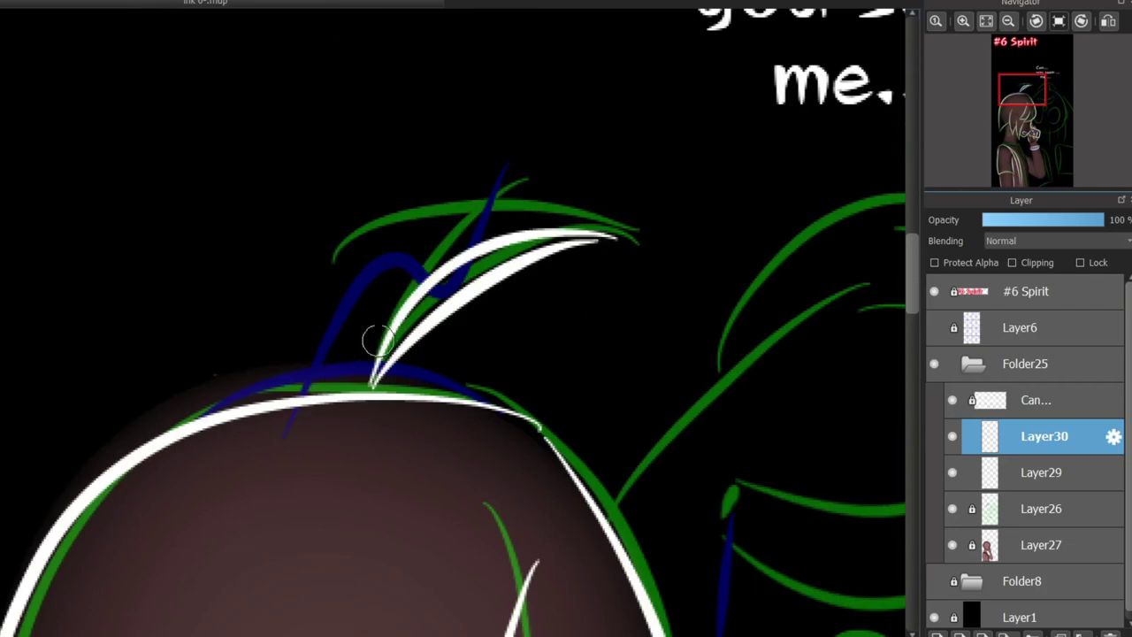
{"action": "left_click_drag", "start_coordinate": [508, 221], "coordinate": [520, 177]}
{"action": "left_click", "coordinate": [555, 202]}
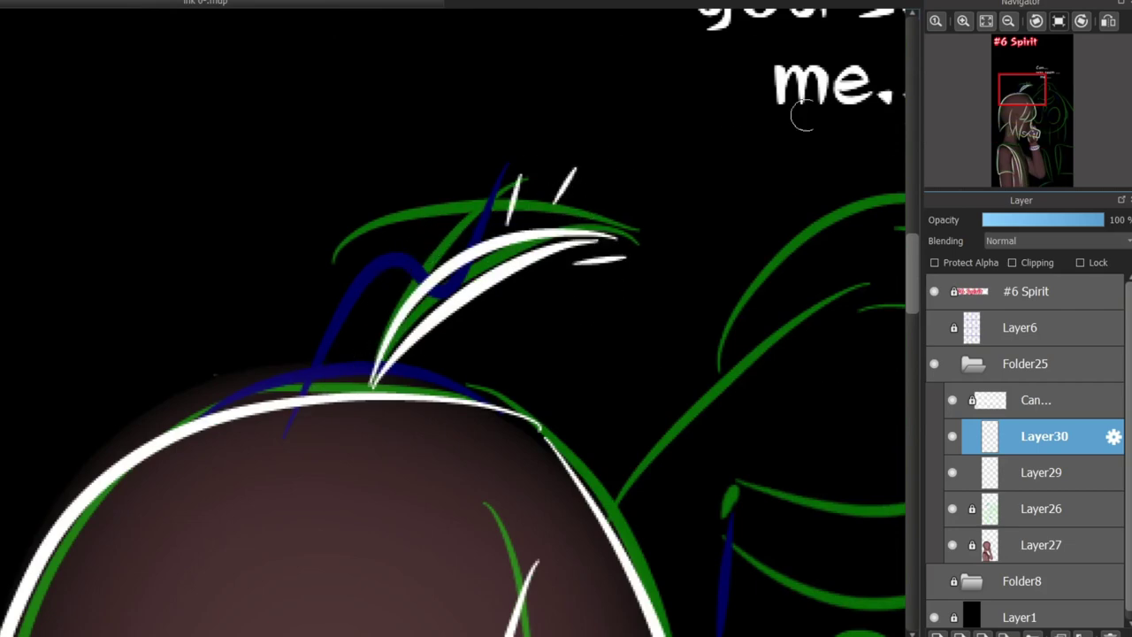
Ink the neckline in white from the shoulder to its pointed front corner, and continue the garment's front edge down the chest
{"action": "scroll", "coordinate": [803, 115], "scroll_direction": "down", "scroll_amount": 10}
{"action": "left_click_drag", "start_coordinate": [217, 200], "coordinate": [493, 182]}
{"action": "key", "text": "ctrl+z"}
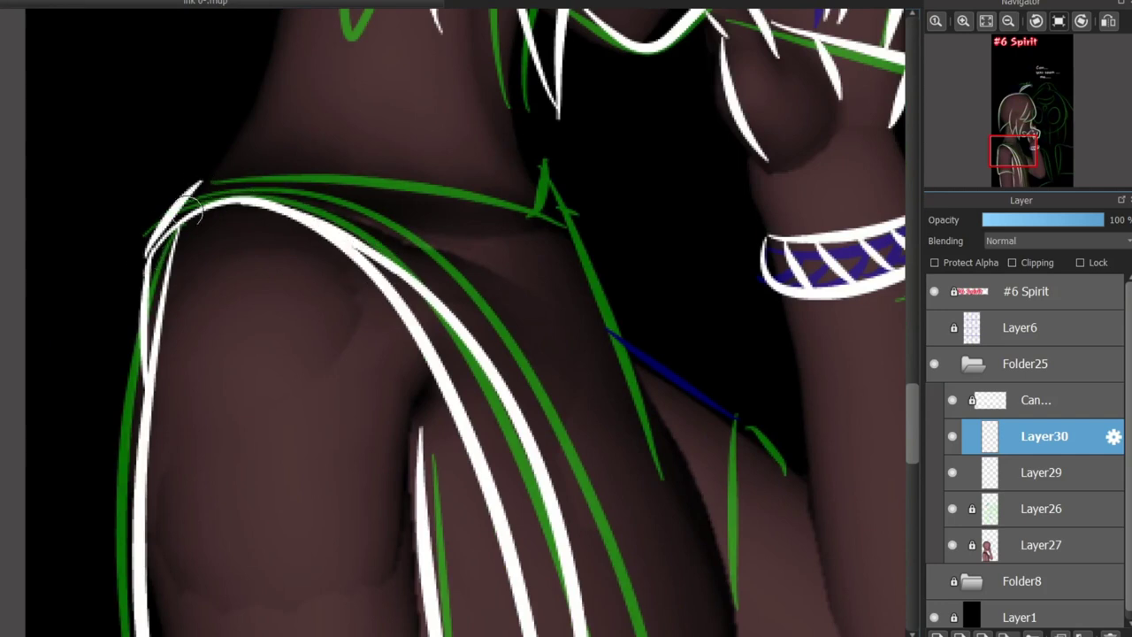
{"action": "left_click_drag", "start_coordinate": [203, 180], "coordinate": [543, 189]}
{"action": "key", "text": "ctrl+z"}
{"action": "key", "text": "ctrl+z"}
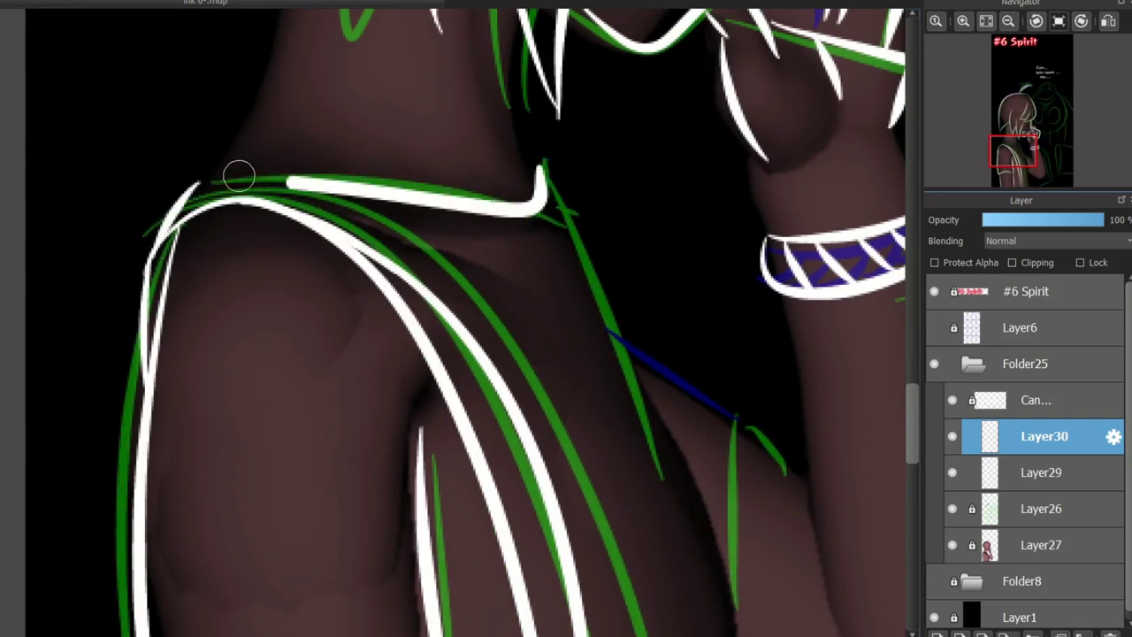
{"action": "key", "text": "ctrl+z"}
{"action": "mouse_move", "coordinate": [197, 182]}
{"action": "left_mouse_down"}
{"action": "mouse_move", "coordinate": [536, 173]}
{"action": "mouse_move", "coordinate": [632, 598]}
{"action": "left_mouse_up"}
{"action": "scroll", "coordinate": [505, 194], "scroll_direction": "down", "scroll_amount": 2}
{"action": "key", "text": "ctrl+z"}
{"action": "mouse_move", "coordinate": [524, 185]}
{"action": "left_mouse_down"}
{"action": "mouse_move", "coordinate": [583, 319]}
{"action": "mouse_move", "coordinate": [631, 598]}
{"action": "left_mouse_up"}
{"action": "key", "text": "ctrl+z"}
On Layer29, ink the front and back of the neck in white and a small loop behind the collar
{"action": "scroll", "coordinate": [539, 263], "scroll_direction": "up", "scroll_amount": 2}
{"action": "left_click", "coordinate": [1044, 473]}
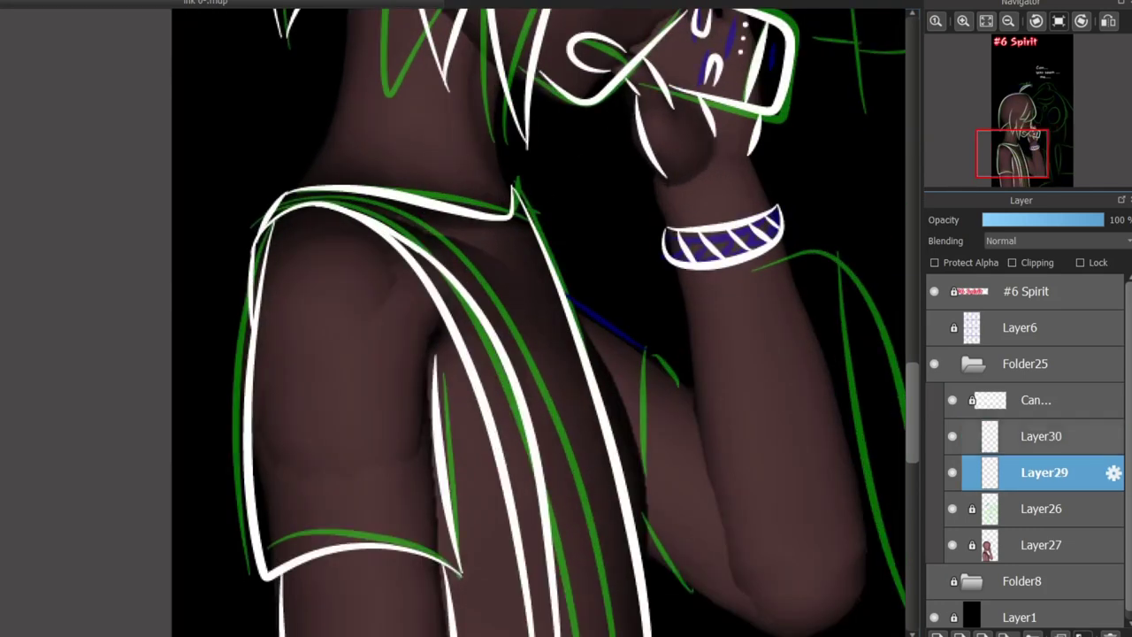
{"action": "scroll", "coordinate": [434, 328], "scroll_direction": "up", "scroll_amount": 4}
{"action": "left_click_drag", "start_coordinate": [592, 539], "coordinate": [559, 317]}
{"action": "mouse_move", "coordinate": [266, 69]}
{"action": "left_mouse_down"}
{"action": "mouse_move", "coordinate": [173, 513]}
{"action": "mouse_move", "coordinate": [141, 533]}
{"action": "left_mouse_up"}
{"action": "key", "text": "ctrl+z"}
{"action": "left_click_drag", "start_coordinate": [170, 488], "coordinate": [142, 532]}
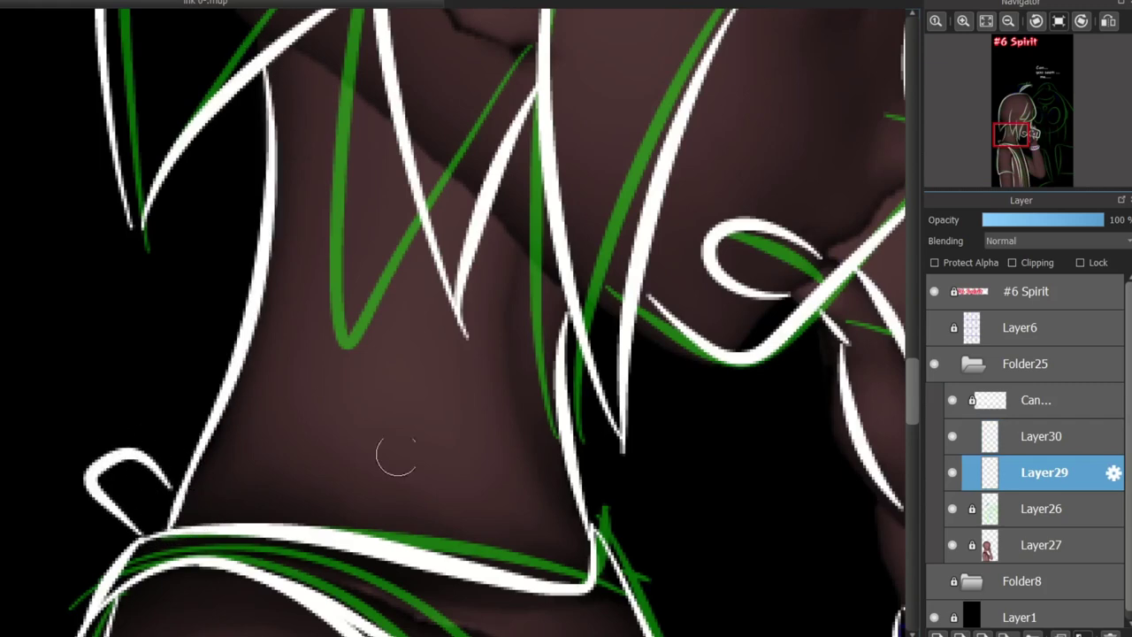
{"action": "scroll", "coordinate": [457, 309], "scroll_direction": "down", "scroll_amount": 5}
{"action": "scroll", "coordinate": [337, 445], "scroll_direction": "up", "scroll_amount": 3}
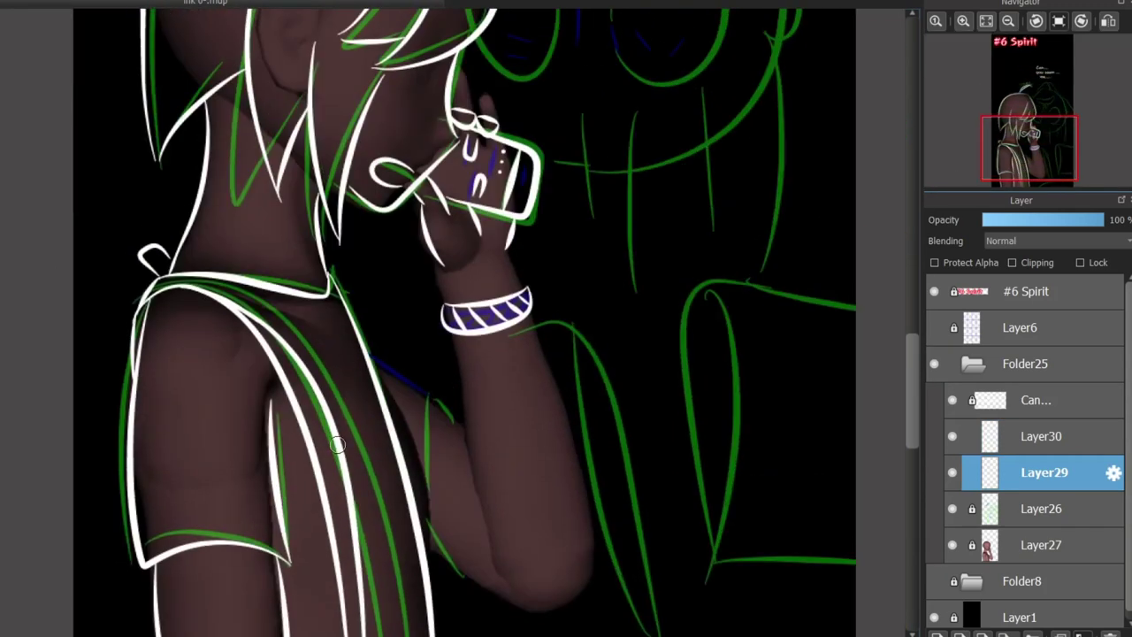
Lower Layer30's opacity to 31% and ink both edges of the raised forearm on Layer29 in white, curving around the elbow
{"action": "left_click", "coordinate": [1041, 436]}
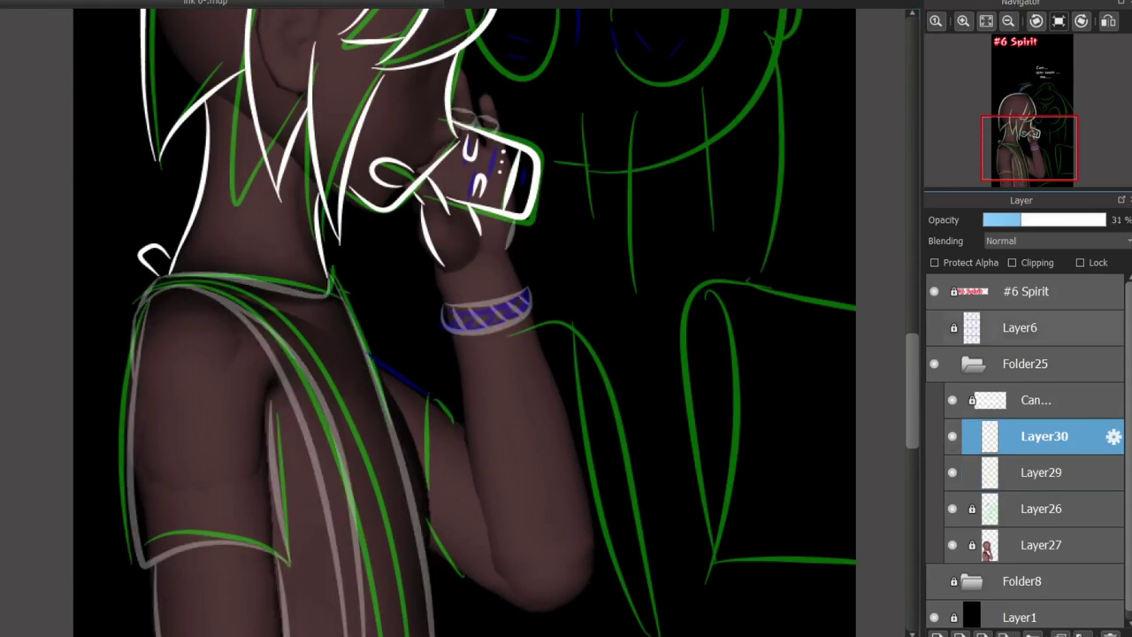
{"action": "left_click", "coordinate": [1044, 472]}
{"action": "scroll", "coordinate": [434, 468], "scroll_direction": "up", "scroll_amount": 4}
{"action": "left_click_drag", "start_coordinate": [521, 84], "coordinate": [580, 557]}
{"action": "scroll", "coordinate": [579, 557], "scroll_direction": "down", "scroll_amount": 3}
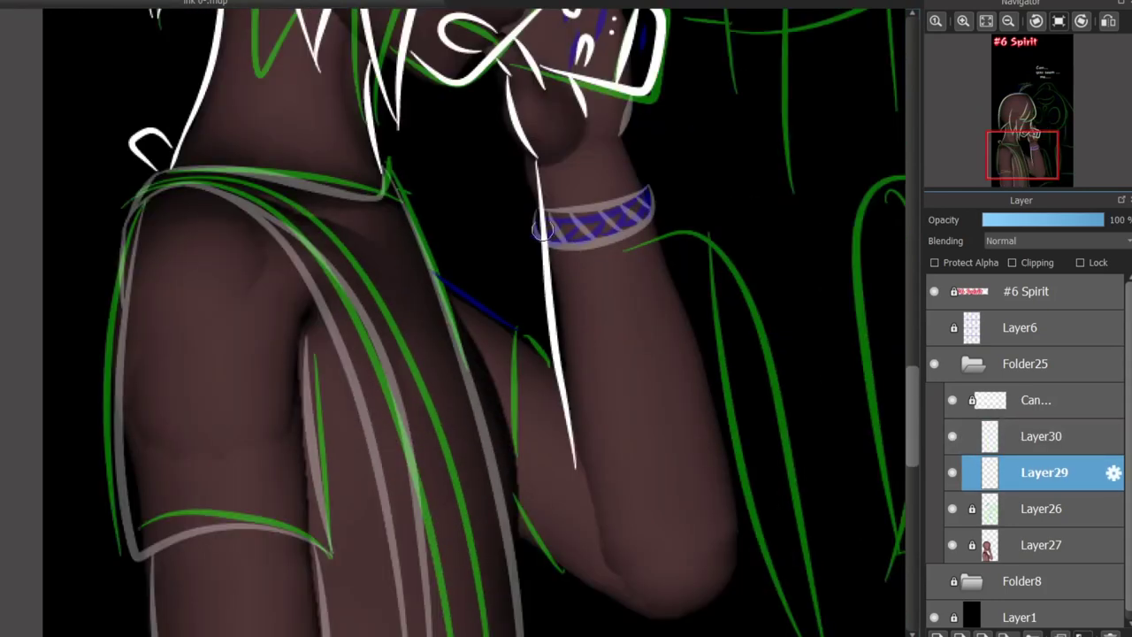
{"action": "key", "text": "ctrl+z"}
{"action": "left_click_drag", "start_coordinate": [535, 158], "coordinate": [602, 531]}
{"action": "mouse_move", "coordinate": [619, 140]}
{"action": "left_mouse_down"}
{"action": "mouse_move", "coordinate": [698, 387]}
{"action": "mouse_move", "coordinate": [716, 549]}
{"action": "mouse_move", "coordinate": [652, 597]}
{"action": "mouse_move", "coordinate": [674, 296]}
{"action": "mouse_move", "coordinate": [599, 566]}
{"action": "left_mouse_up"}
{"action": "key", "text": "ctrl+z"}
{"action": "key", "text": "ctrl+z"}
{"action": "key", "text": "ctrl+z"}
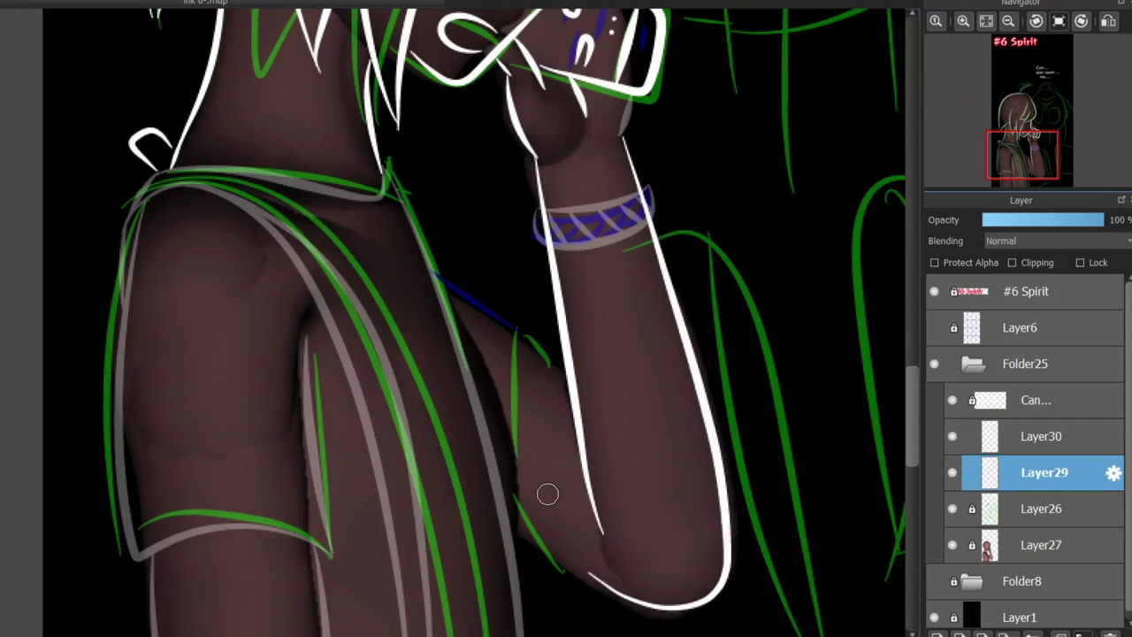
Ink the far sleeve's curved opening in white, with its upper and lower edges running back to the torso
{"action": "scroll", "coordinate": [543, 493], "scroll_direction": "up", "scroll_amount": 2}
{"action": "scroll", "coordinate": [514, 232], "scroll_direction": "up", "scroll_amount": 1}
{"action": "mouse_move", "coordinate": [514, 231]}
{"action": "left_mouse_down"}
{"action": "mouse_move", "coordinate": [610, 529]}
{"action": "mouse_move", "coordinate": [670, 570]}
{"action": "left_mouse_up"}
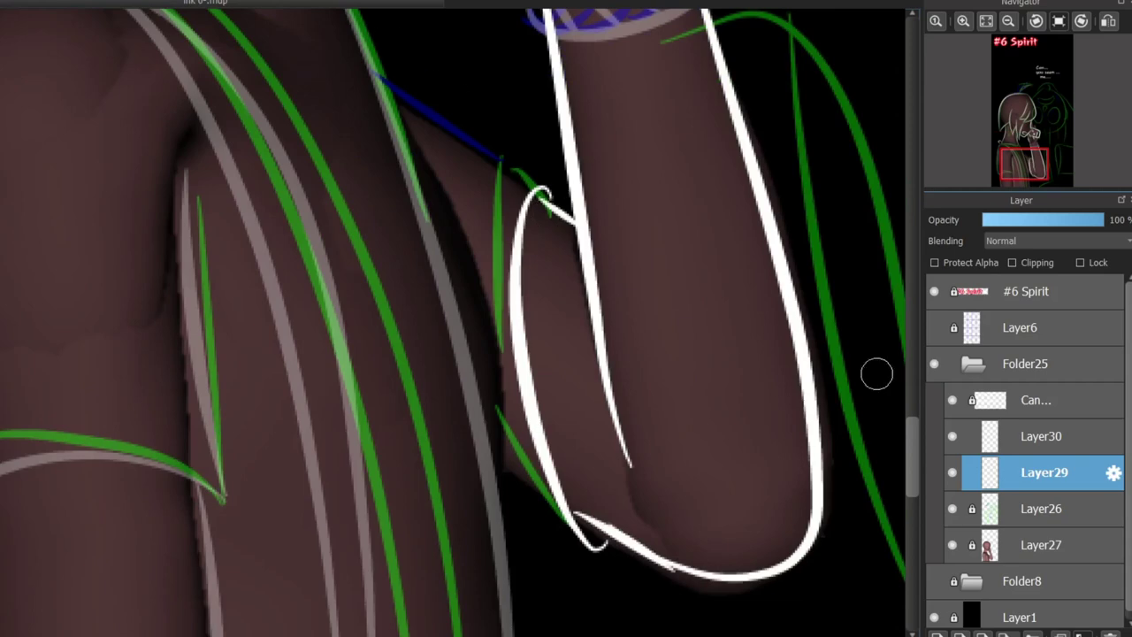
{"action": "scroll", "coordinate": [877, 374], "scroll_direction": "up", "scroll_amount": 2}
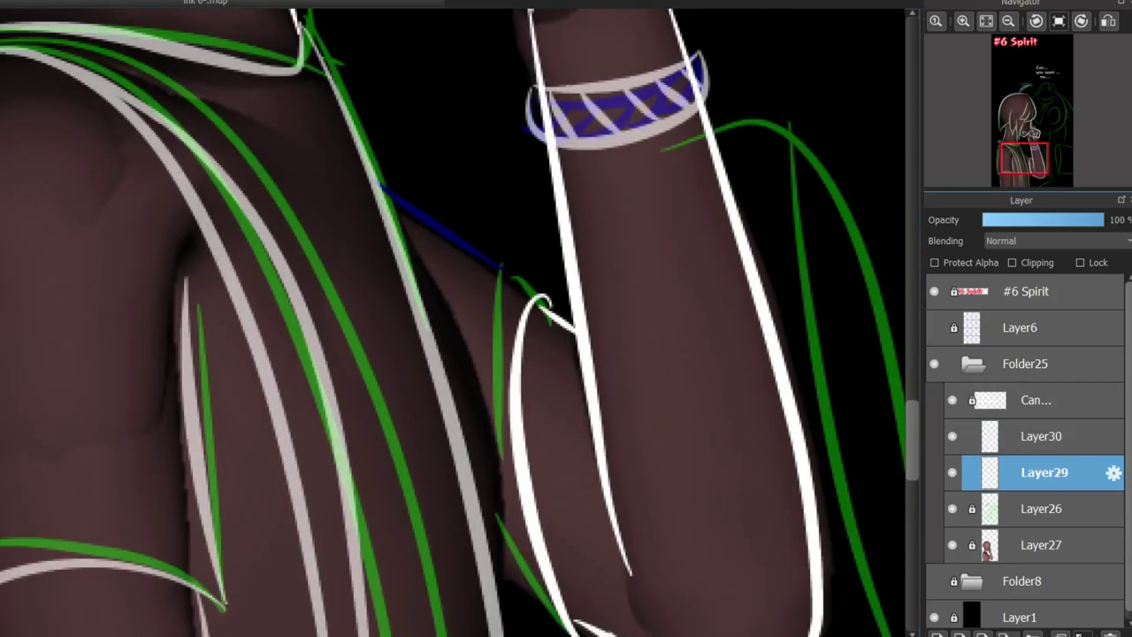
{"action": "left_click_drag", "start_coordinate": [544, 305], "coordinate": [366, 172]}
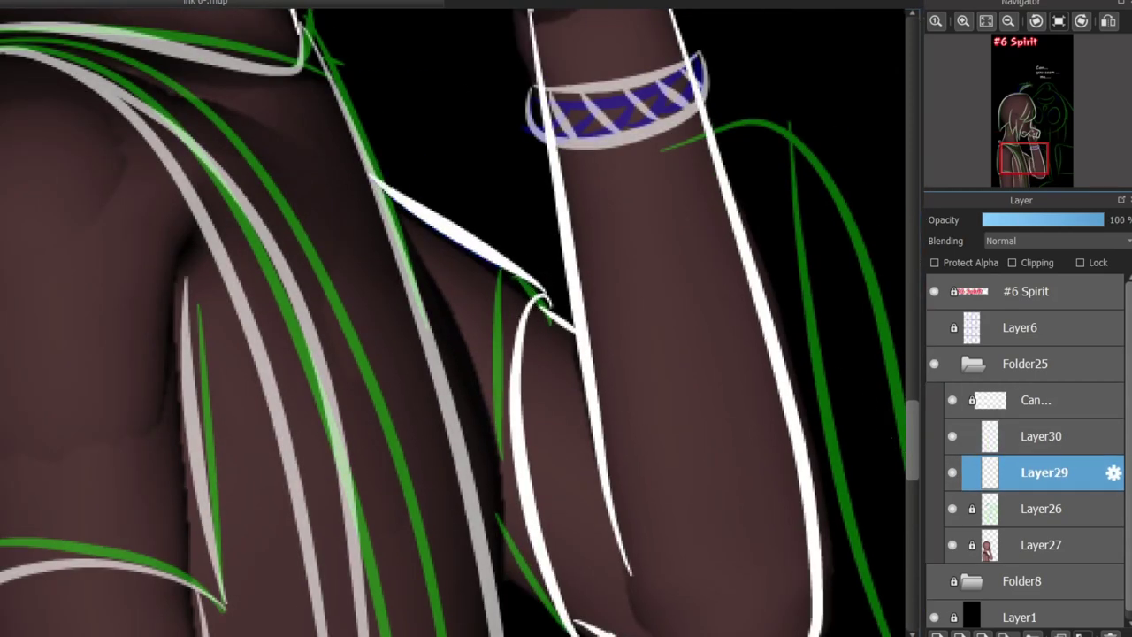
{"action": "scroll", "coordinate": [885, 407], "scroll_direction": "down", "scroll_amount": 3}
{"action": "left_click_drag", "start_coordinate": [587, 506], "coordinate": [456, 392]}
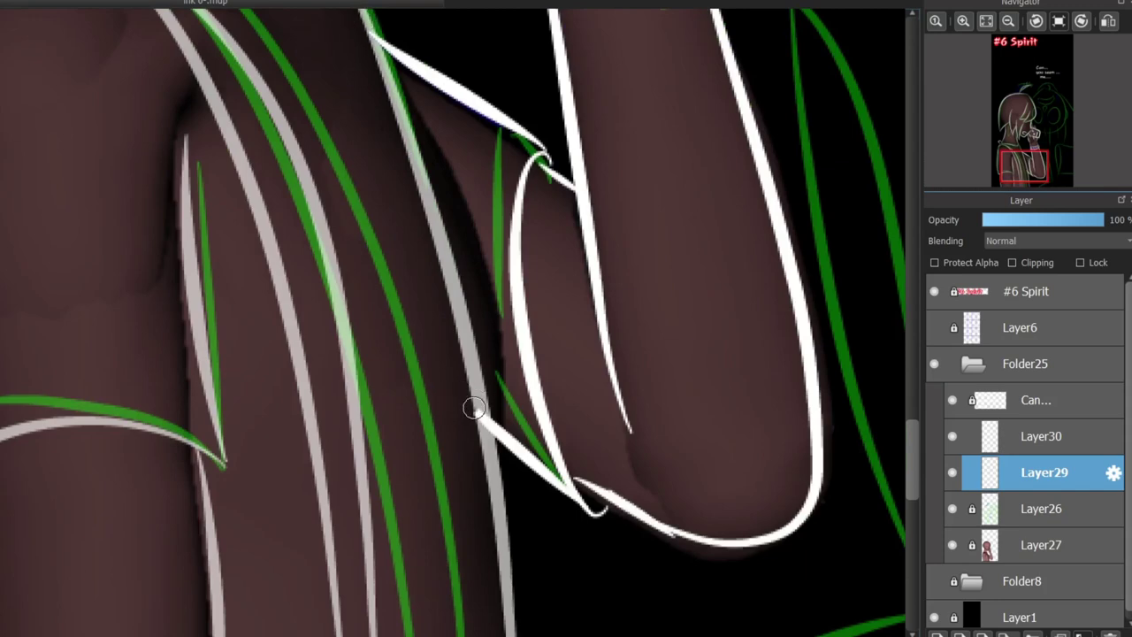
Restore Layer30's opacity to 100% and check the white line art with Layer26 and Layer27 temporarily hidden
{"action": "scroll", "coordinate": [473, 407], "scroll_direction": "down", "scroll_amount": 5}
{"action": "left_click", "coordinate": [1045, 436]}
{"action": "scroll", "coordinate": [354, 318], "scroll_direction": "up", "scroll_amount": 3}
{"action": "left_click", "coordinate": [952, 509]}
{"action": "left_click", "coordinate": [953, 545]}
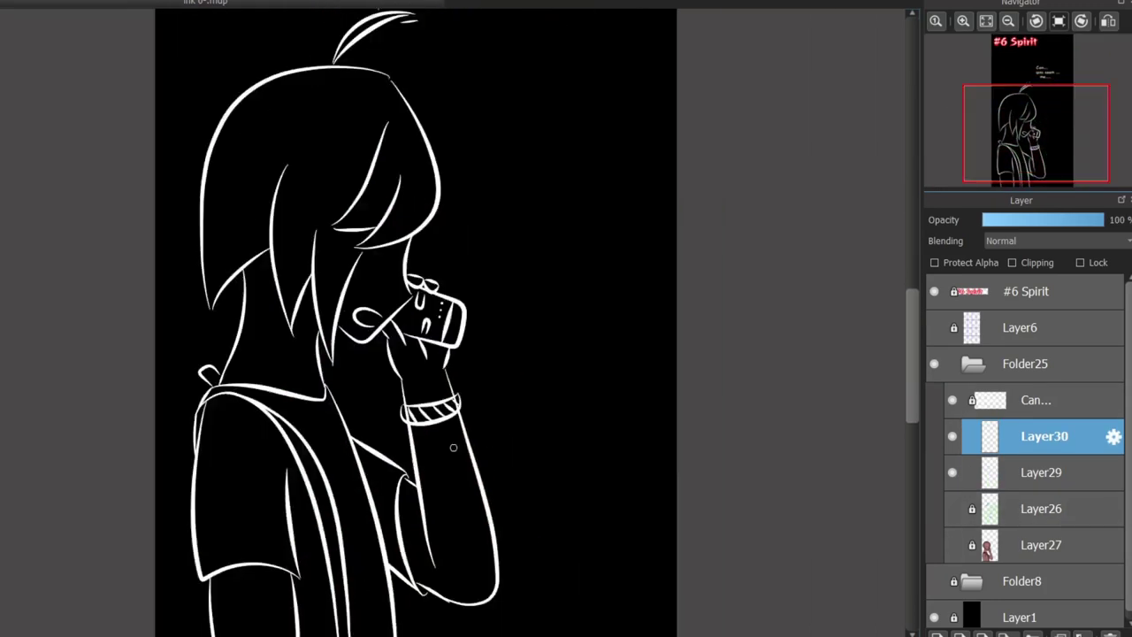
{"action": "left_click", "coordinate": [952, 509]}
{"action": "left_click", "coordinate": [953, 545]}
Merge Layer30 into Layer29, and arrange the layer stack with Layer29 directly above a separate Layer30
{"action": "key", "text": "ctrl+e"}
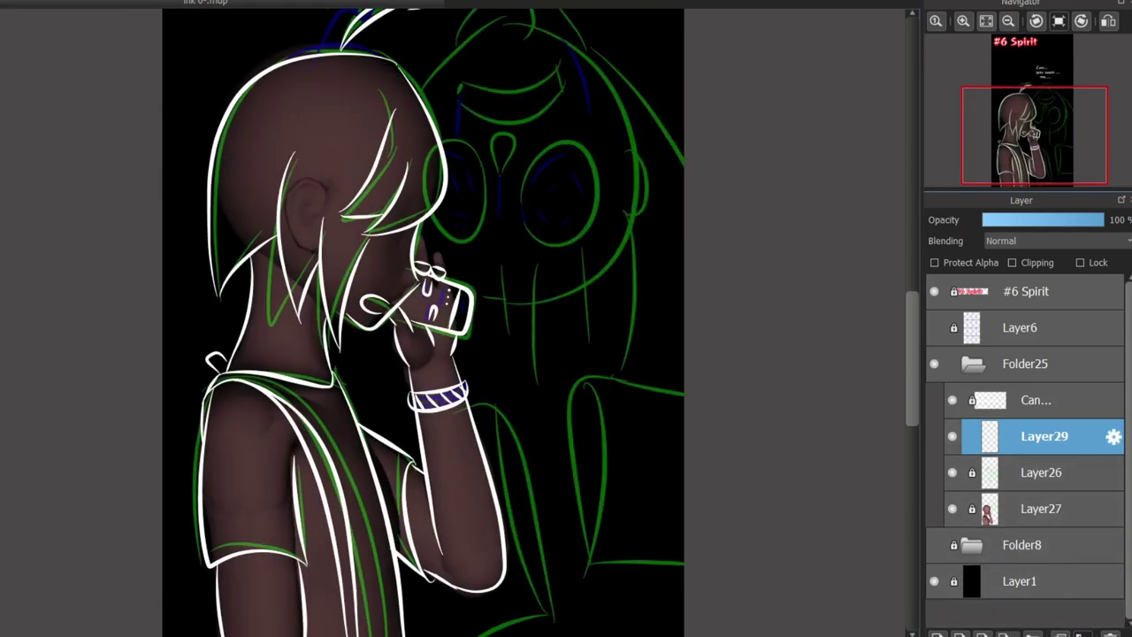
{"action": "scroll", "coordinate": [424, 319], "scroll_direction": "left", "scroll_amount": 1}
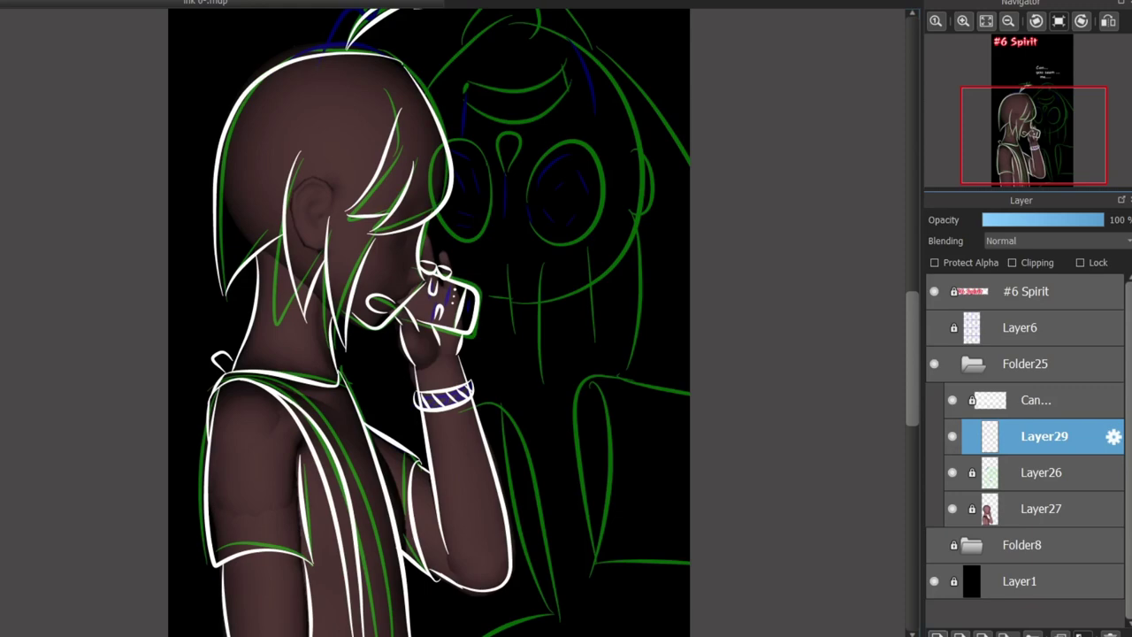
{"action": "key", "text": "ctrl+z"}
{"action": "key", "text": "ctrl+z"}
{"action": "scroll", "coordinate": [425, 318], "scroll_direction": "up", "scroll_amount": 2}
{"action": "scroll", "coordinate": [425, 318], "scroll_direction": "up", "scroll_amount": 2}
{"action": "left_click", "coordinate": [1044, 436]}
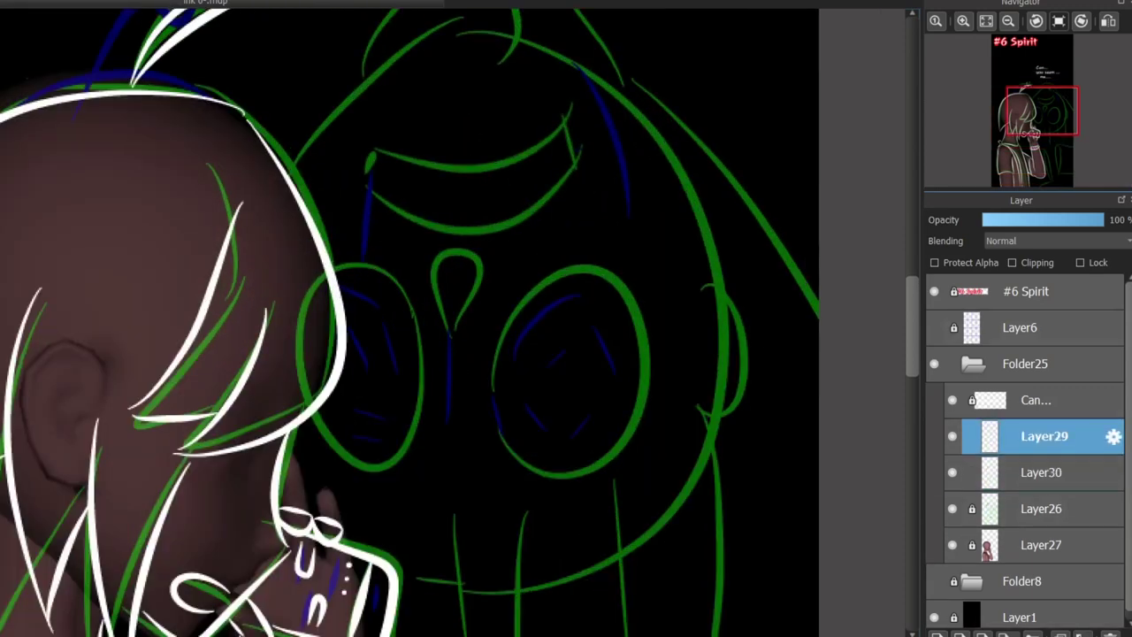
On Layer30, ink the spirit's pointed chin and the long curving side of its face in white, redrawing unsatisfactory strokes
{"action": "left_click", "coordinate": [1045, 472]}
{"action": "left_click_drag", "start_coordinate": [290, 163], "coordinate": [465, 35]}
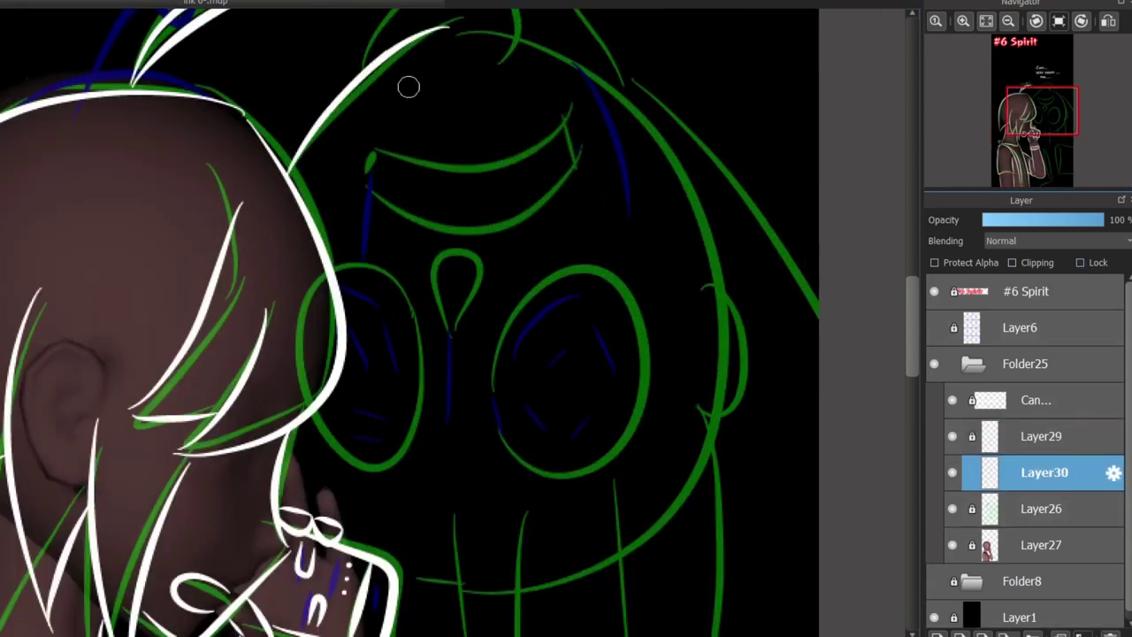
{"action": "key", "text": "ctrl+z"}
{"action": "mouse_move", "coordinate": [297, 195]}
{"action": "left_mouse_down"}
{"action": "mouse_move", "coordinate": [455, 28]}
{"action": "mouse_move", "coordinate": [691, 250]}
{"action": "left_mouse_up"}
{"action": "key", "text": "ctrl+z"}
{"action": "key", "text": "ctrl+z"}
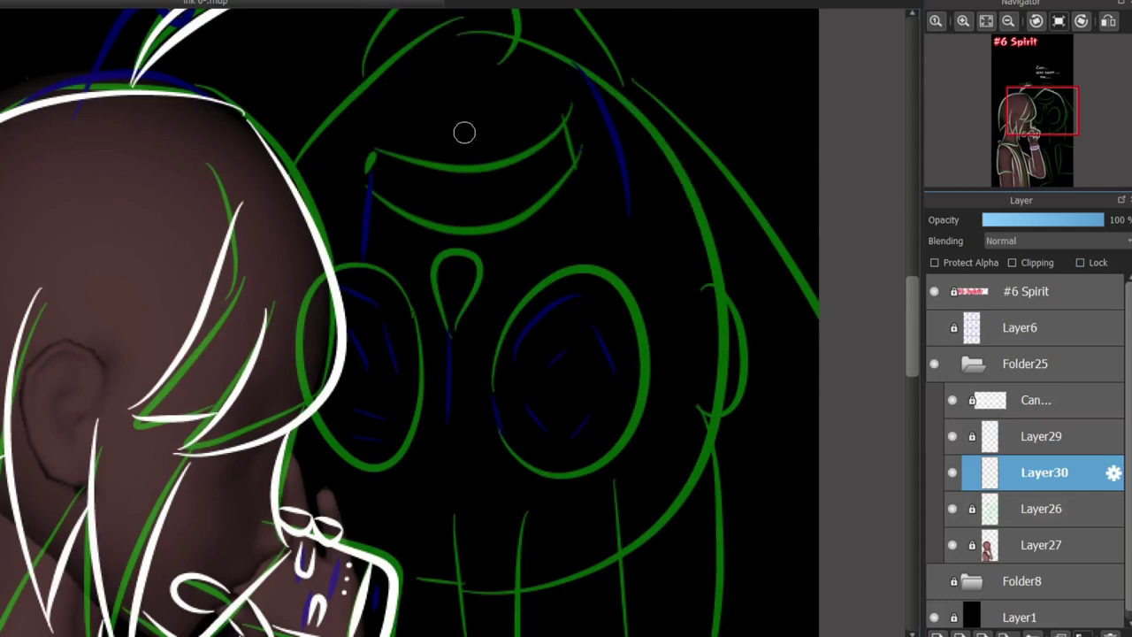
{"action": "left_click_drag", "start_coordinate": [292, 176], "coordinate": [446, 36]}
{"action": "key", "text": "ctrl+z"}
{"action": "mouse_move", "coordinate": [316, 159]}
{"action": "left_mouse_down"}
{"action": "mouse_move", "coordinate": [390, 88]}
{"action": "mouse_move", "coordinate": [667, 172]}
{"action": "left_mouse_up"}
{"action": "key", "text": "ctrl+z"}
{"action": "left_click_drag", "start_coordinate": [293, 183], "coordinate": [378, 102]}
{"action": "left_click_drag", "start_coordinate": [440, 40], "coordinate": [455, 35]}
{"action": "mouse_move", "coordinate": [455, 36]}
{"action": "left_mouse_down"}
{"action": "mouse_move", "coordinate": [678, 253]}
{"action": "mouse_move", "coordinate": [632, 118]}
{"action": "mouse_move", "coordinate": [695, 451]}
{"action": "left_mouse_up"}
{"action": "key", "text": "ctrl+z"}
{"action": "key", "text": "ctrl+z"}
Ink the spirit's rounded ear and the broad curve of its upside-down crown in white
{"action": "mouse_move", "coordinate": [713, 288]}
{"action": "left_mouse_down"}
{"action": "mouse_move", "coordinate": [708, 402]}
{"action": "mouse_move", "coordinate": [531, 535]}
{"action": "left_mouse_up"}
{"action": "key", "text": "ctrl+z"}
{"action": "mouse_move", "coordinate": [699, 424]}
{"action": "left_mouse_down"}
{"action": "mouse_move", "coordinate": [531, 554]}
{"action": "mouse_move", "coordinate": [378, 543]}
{"action": "left_mouse_up"}
{"action": "key", "text": "ctrl+z"}
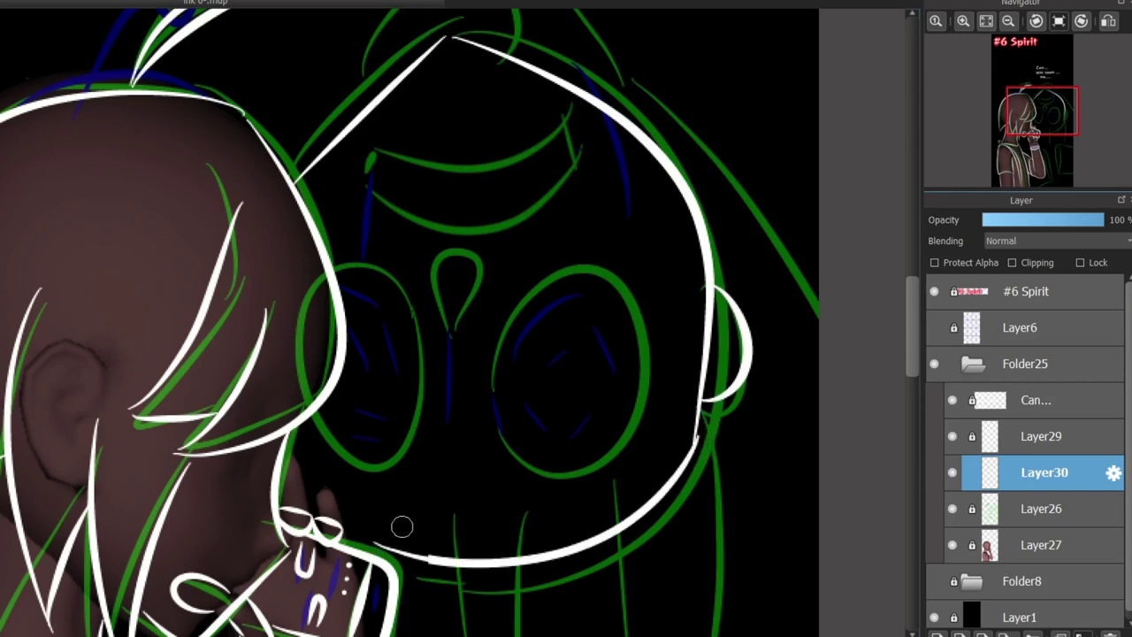
Ink the jagged shape beside the raised hand and the oval eye partly covered by the profile figure's hair in white
{"action": "mouse_move", "coordinate": [305, 485]}
{"action": "left_mouse_down"}
{"action": "mouse_move", "coordinate": [391, 539]}
{"action": "mouse_move", "coordinate": [366, 498]}
{"action": "mouse_move", "coordinate": [412, 481]}
{"action": "left_mouse_up"}
{"action": "key", "text": "ctrl+z"}
{"action": "key", "text": "ctrl+z"}
{"action": "left_click_drag", "start_coordinate": [325, 418], "coordinate": [432, 354]}
{"action": "key", "text": "ctrl+z"}
{"action": "mouse_move", "coordinate": [329, 277]}
{"action": "left_mouse_down"}
{"action": "mouse_move", "coordinate": [341, 485]}
{"action": "mouse_move", "coordinate": [354, 478]}
{"action": "left_mouse_up"}
{"action": "key", "text": "ctrl+z"}
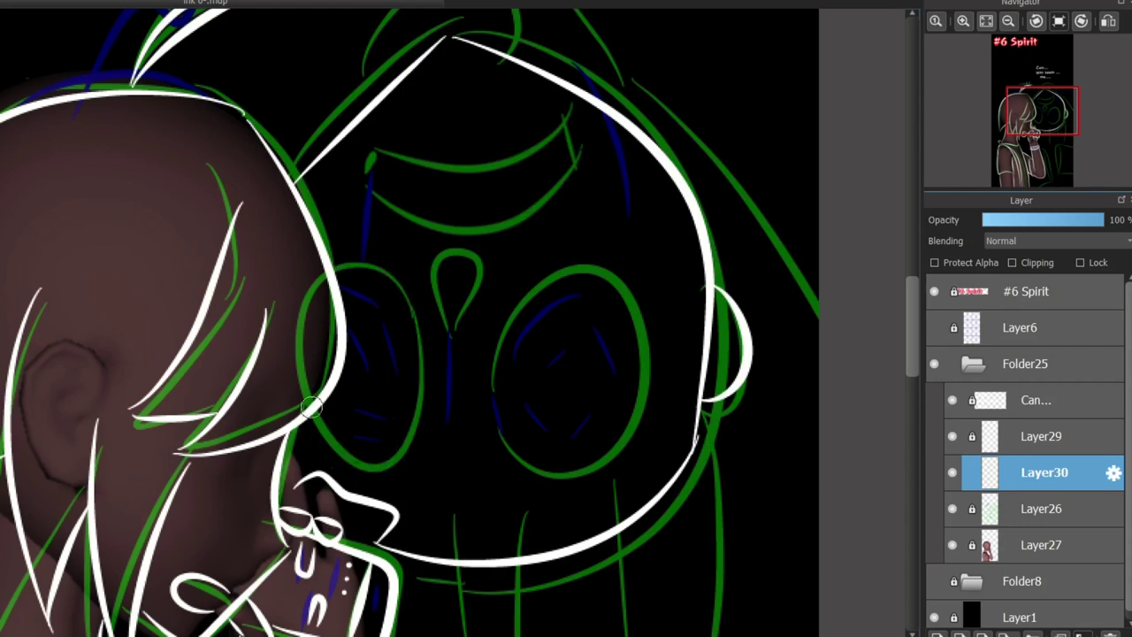
{"action": "left_click_drag", "start_coordinate": [313, 409], "coordinate": [412, 336]}
Ink the small wavy tufts on the spirit's crown and the long tapered strands hanging below it in white
{"action": "left_click_drag", "start_coordinate": [495, 456], "coordinate": [478, 559]}
{"action": "key", "text": "ctrl+z"}
{"action": "left_click_drag", "start_coordinate": [494, 486], "coordinate": [482, 557]}
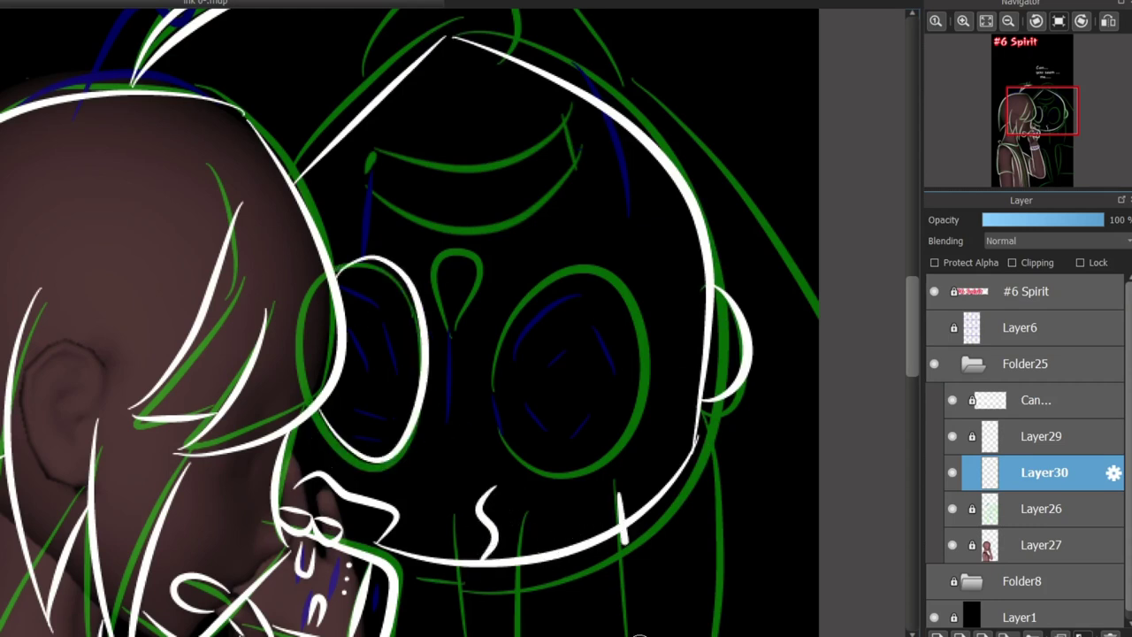
{"action": "scroll", "coordinate": [425, 354], "scroll_direction": "down", "scroll_amount": 5}
{"action": "left_click_drag", "start_coordinate": [417, 306], "coordinate": [432, 535]}
{"action": "key", "text": "ctrl+z"}
{"action": "key", "text": "ctrl+z"}
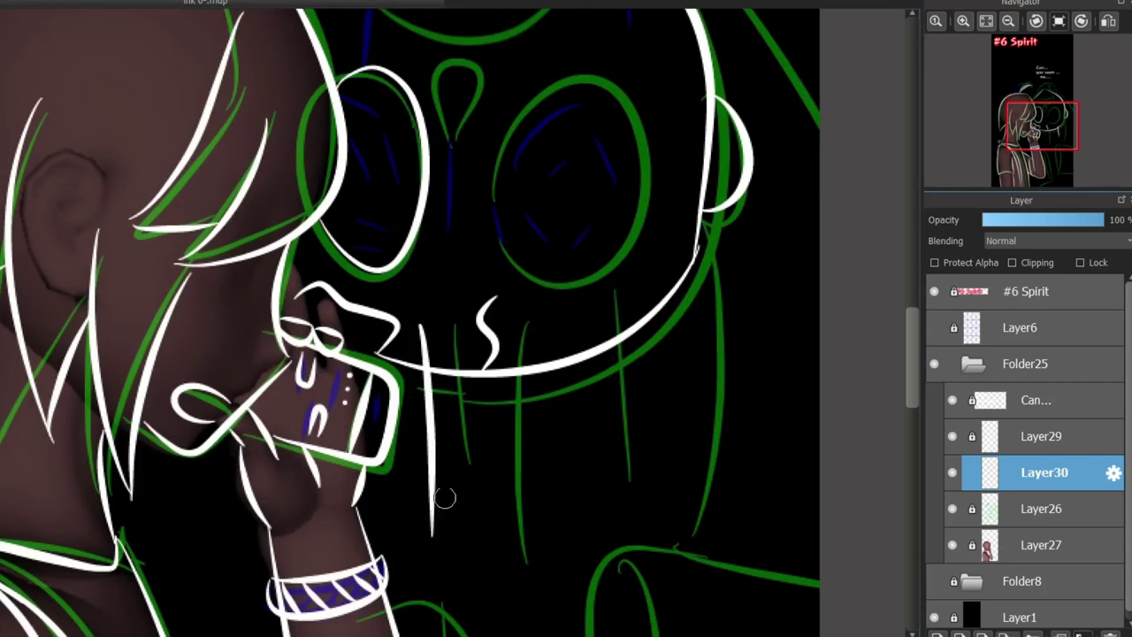
{"action": "left_click_drag", "start_coordinate": [542, 315], "coordinate": [531, 606]}
{"action": "left_click_drag", "start_coordinate": [618, 297], "coordinate": [626, 469]}
{"action": "left_click_drag", "start_coordinate": [681, 193], "coordinate": [681, 414]}
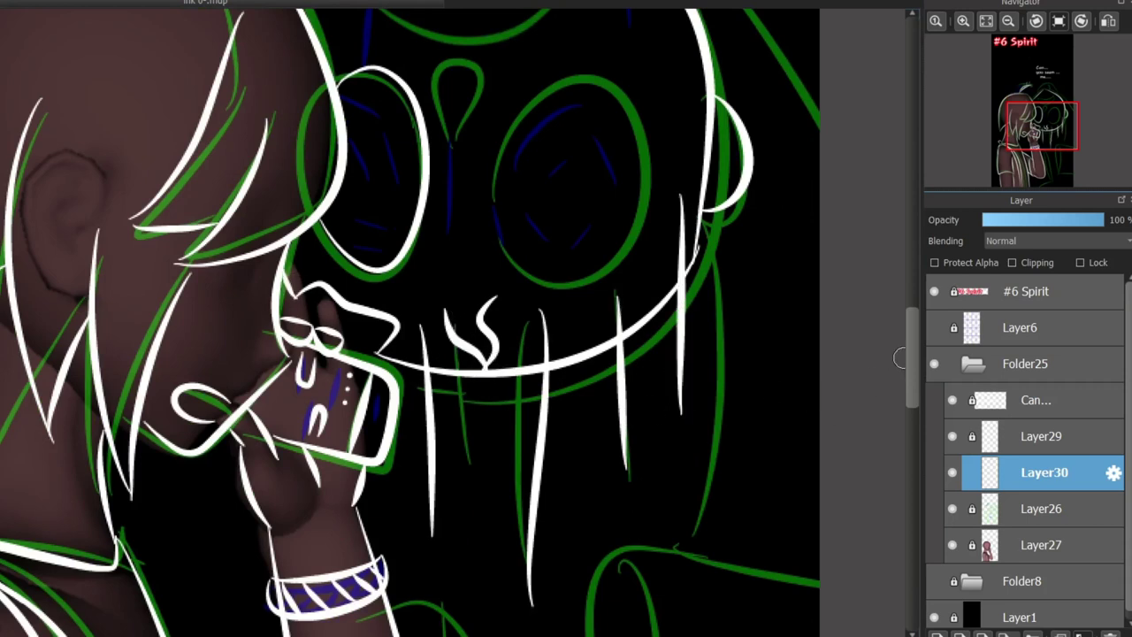
Ink the outline of the spirit's fully exposed eye as a clean white oval
{"action": "scroll", "coordinate": [900, 358], "scroll_direction": "up", "scroll_amount": 4}
{"action": "left_click_drag", "start_coordinate": [517, 270], "coordinate": [633, 375]}
{"action": "key", "text": "ctrl+z"}
{"action": "key", "text": "ctrl+z"}
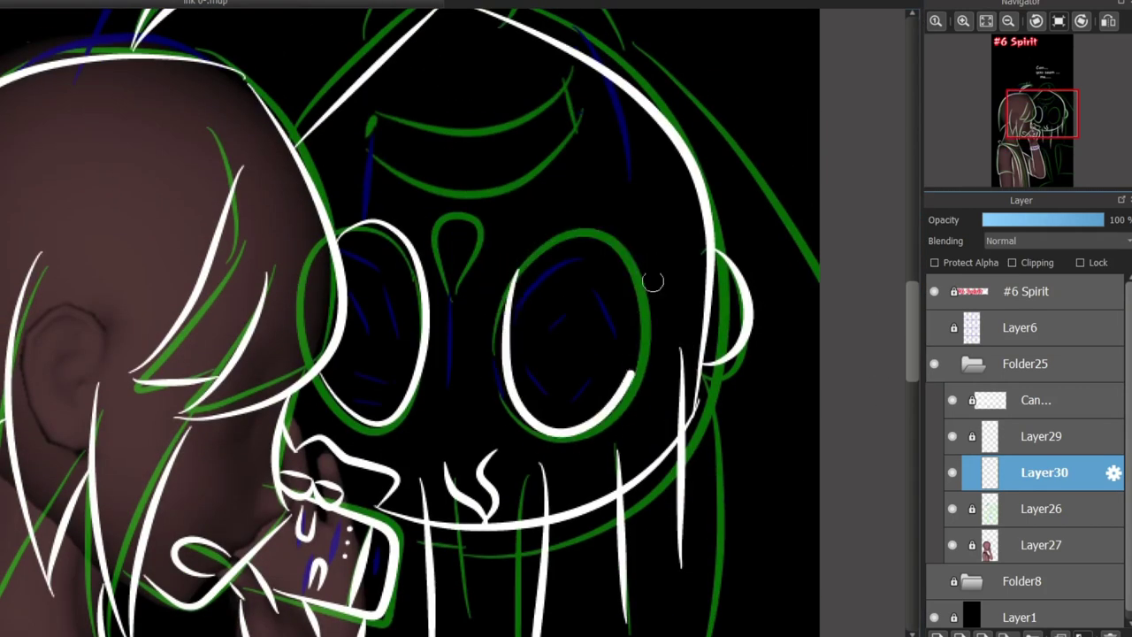
{"action": "key", "text": "ctrl+z"}
{"action": "key", "text": "ctrl+z"}
{"action": "mouse_move", "coordinate": [517, 269]}
{"action": "left_mouse_down"}
{"action": "mouse_move", "coordinate": [634, 375]}
{"action": "mouse_move", "coordinate": [531, 321]}
{"action": "mouse_move", "coordinate": [522, 257]}
{"action": "left_mouse_up"}
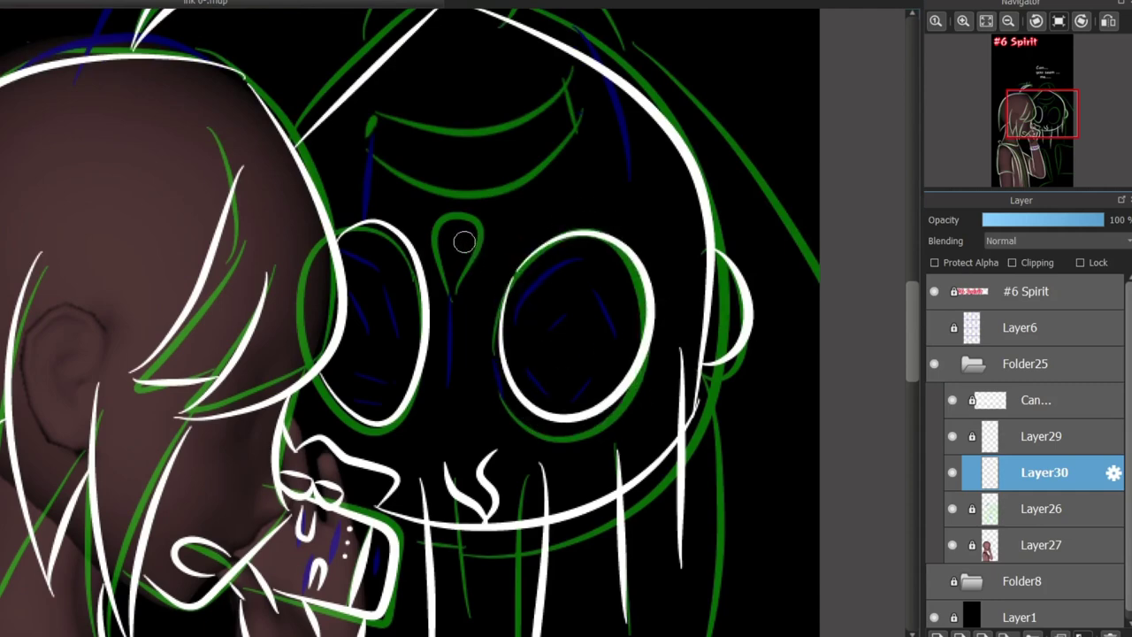
Ink the spirit's teardrop-shaped nose and curved mouth in white
{"action": "left_click_drag", "start_coordinate": [435, 228], "coordinate": [453, 290]}
{"action": "left_click_drag", "start_coordinate": [379, 157], "coordinate": [550, 161]}
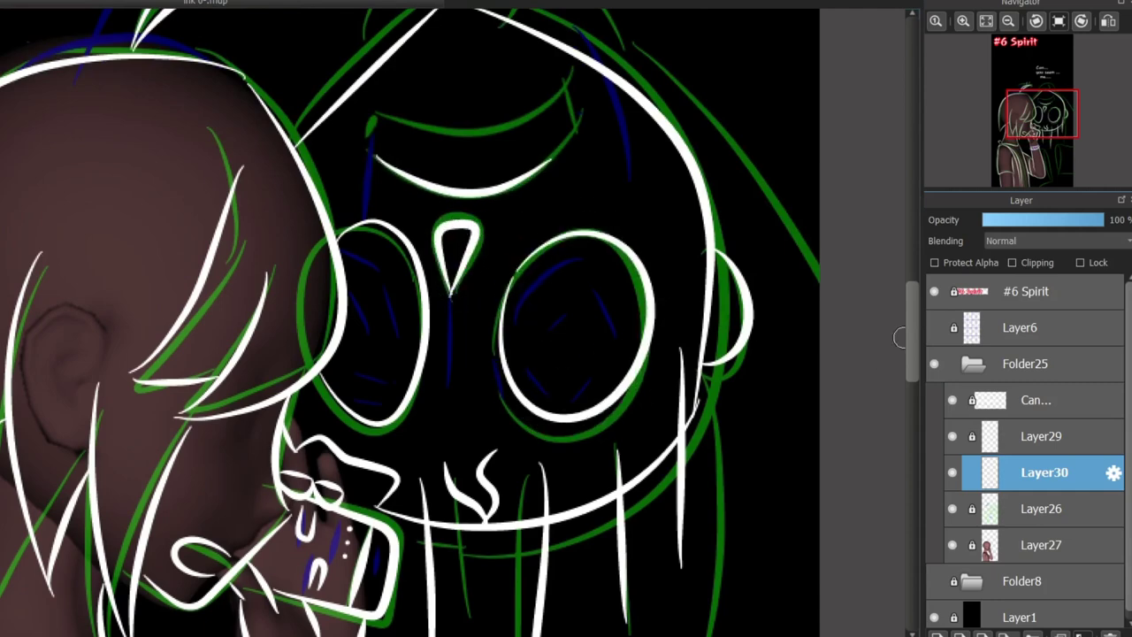
{"action": "mouse_move", "coordinate": [900, 337]}
{"action": "left_mouse_down"}
{"action": "mouse_move", "coordinate": [752, 266]}
{"action": "mouse_move", "coordinate": [574, 221]}
{"action": "mouse_move", "coordinate": [424, 292]}
{"action": "mouse_move", "coordinate": [329, 380]}
{"action": "mouse_move", "coordinate": [455, 408]}
{"action": "mouse_move", "coordinate": [301, 395]}
{"action": "left_mouse_up"}
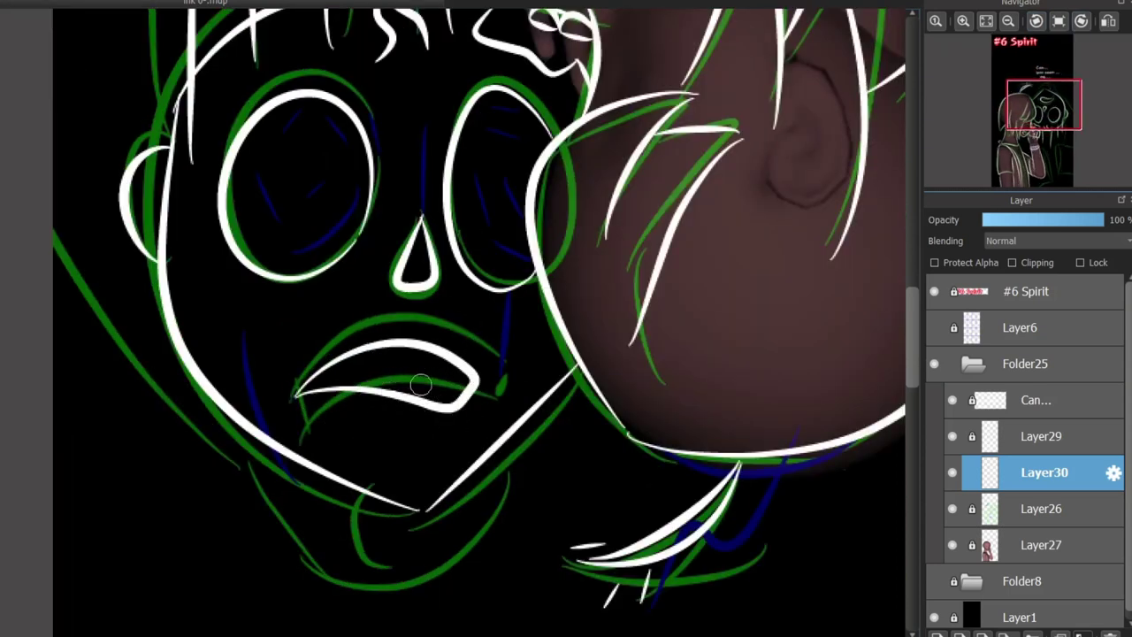
Ink the rounded neck contour beyond the spirit's chin, with two curved lines inside it, in white
{"action": "left_click_drag", "start_coordinate": [334, 485], "coordinate": [367, 555]}
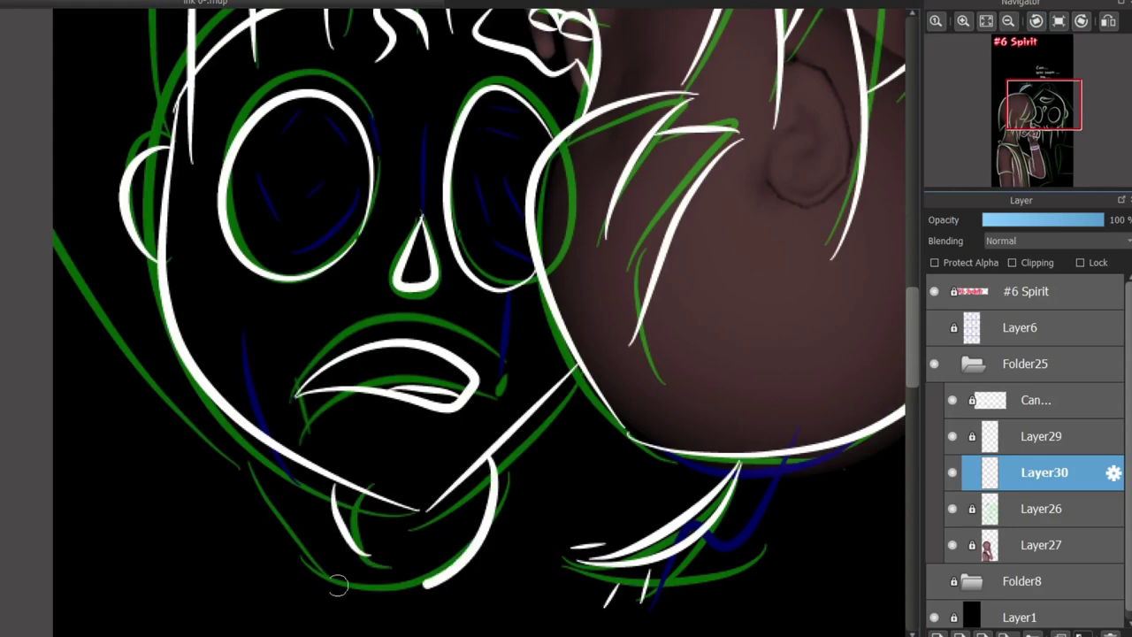
{"action": "left_click_drag", "start_coordinate": [252, 442], "coordinate": [497, 474]}
{"action": "left_click_drag", "start_coordinate": [429, 559], "coordinate": [504, 447]}
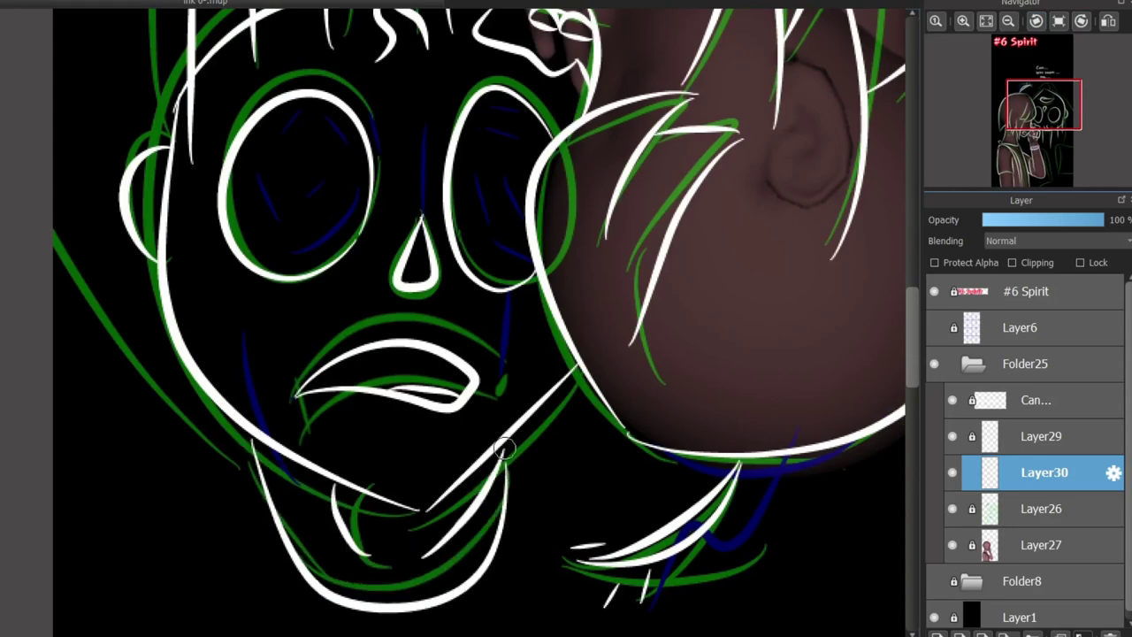
Ink the spirit's two narrow loops beside the forearm, their edges running off the canvas, and the slanting line from its neck
{"action": "key", "text": "ctrl+0"}
{"action": "scroll", "coordinate": [881, 157], "scroll_direction": "down", "scroll_amount": 10}
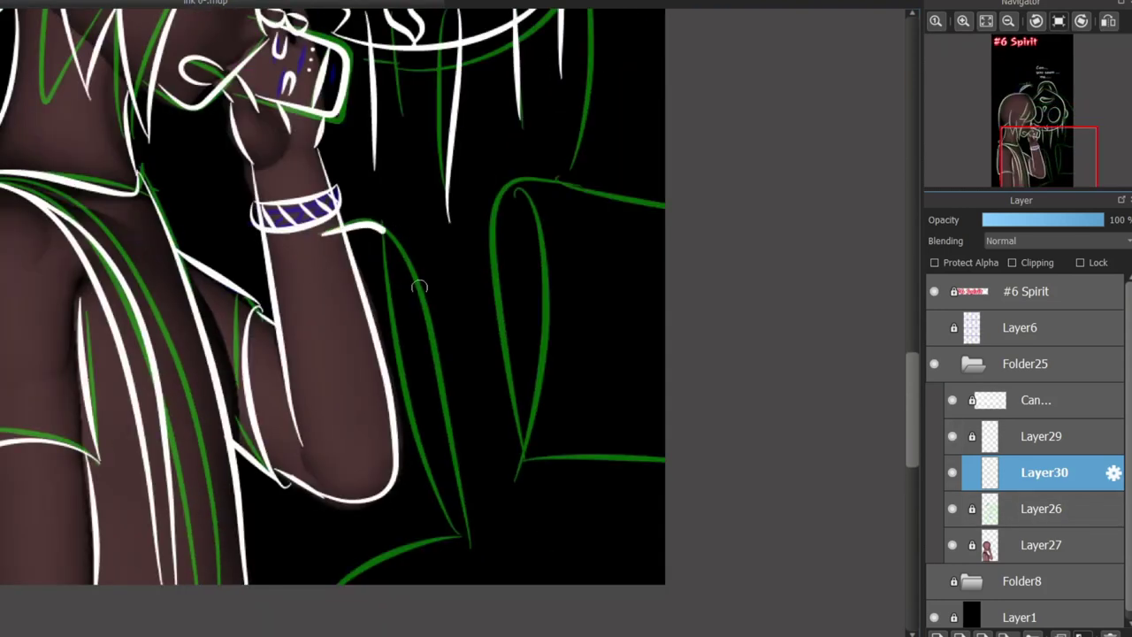
{"action": "mouse_move", "coordinate": [382, 228]}
{"action": "left_mouse_down"}
{"action": "mouse_move", "coordinate": [457, 533]}
{"action": "mouse_move", "coordinate": [440, 529]}
{"action": "left_mouse_up"}
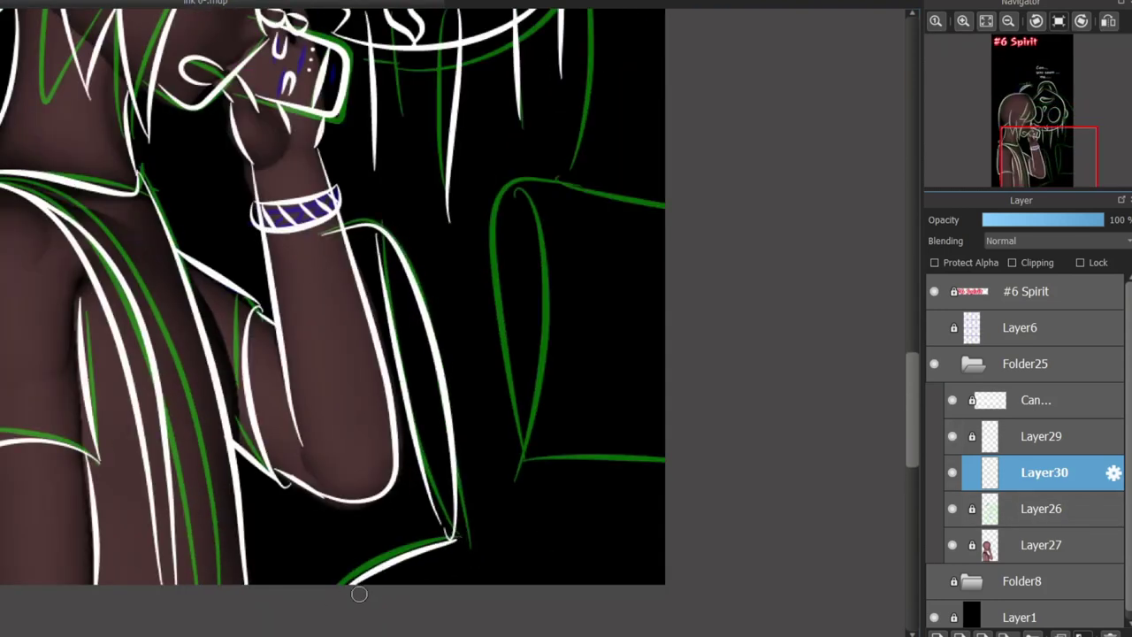
{"action": "left_click_drag", "start_coordinate": [536, 458], "coordinate": [665, 461]}
{"action": "key", "text": "ctrl+z"}
{"action": "left_click_drag", "start_coordinate": [501, 193], "coordinate": [665, 207]}
{"action": "scroll", "coordinate": [609, 219], "scroll_direction": "up", "scroll_amount": 10}
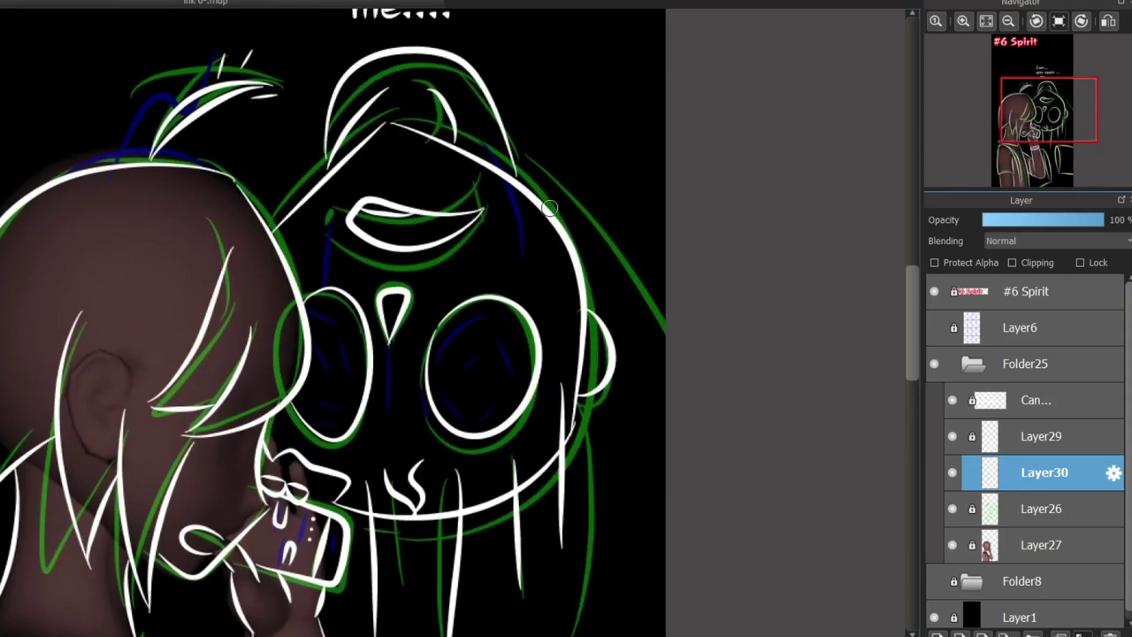
{"action": "left_click_drag", "start_coordinate": [515, 159], "coordinate": [665, 321]}
{"action": "scroll", "coordinate": [376, 332], "scroll_direction": "up", "scroll_amount": 2}
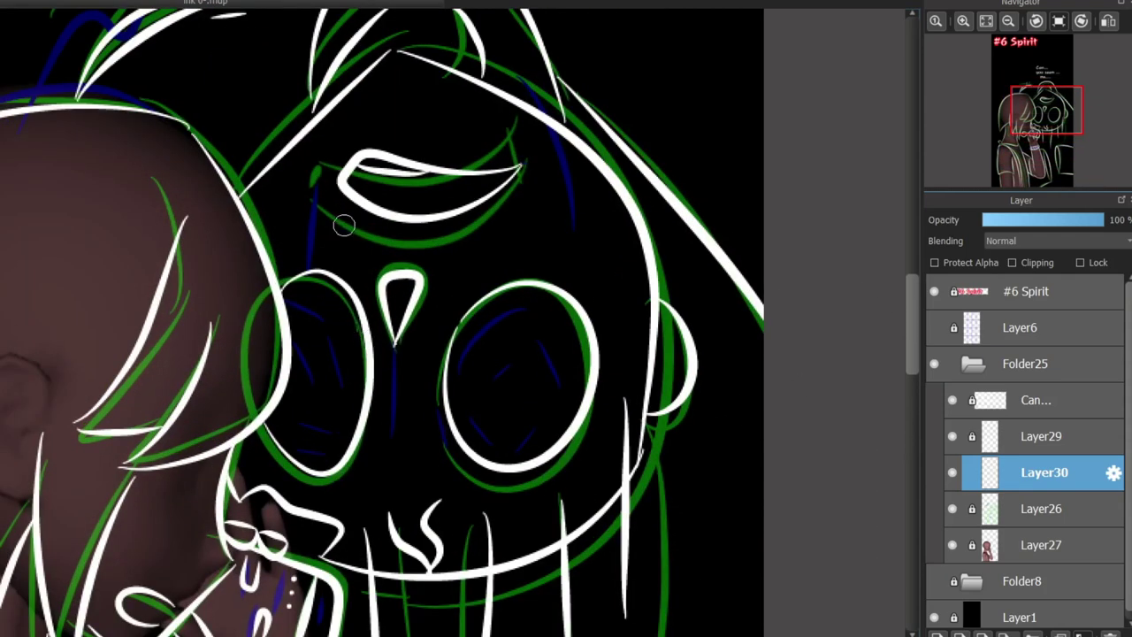
Try to ink concentric rings of white dashes inside the spirit's fully exposed eye
{"action": "scroll", "coordinate": [371, 407], "scroll_direction": "up", "scroll_amount": 2}
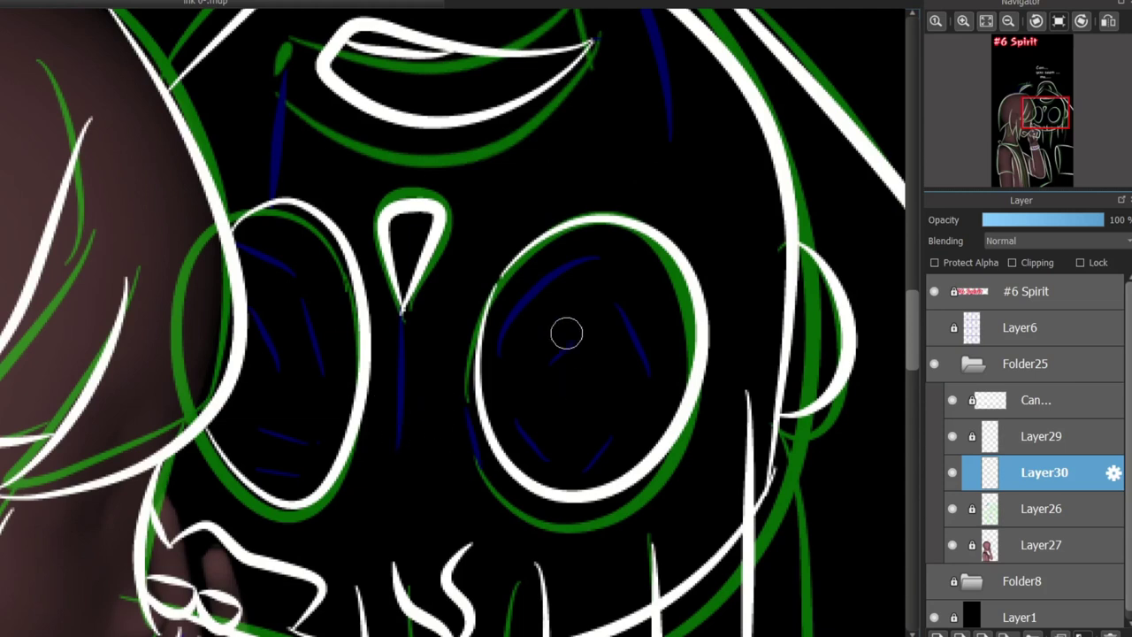
{"action": "mouse_move", "coordinate": [500, 312]}
{"action": "left_mouse_down"}
{"action": "mouse_move", "coordinate": [632, 430]}
{"action": "mouse_move", "coordinate": [543, 308]}
{"action": "mouse_move", "coordinate": [549, 383]}
{"action": "left_mouse_up"}
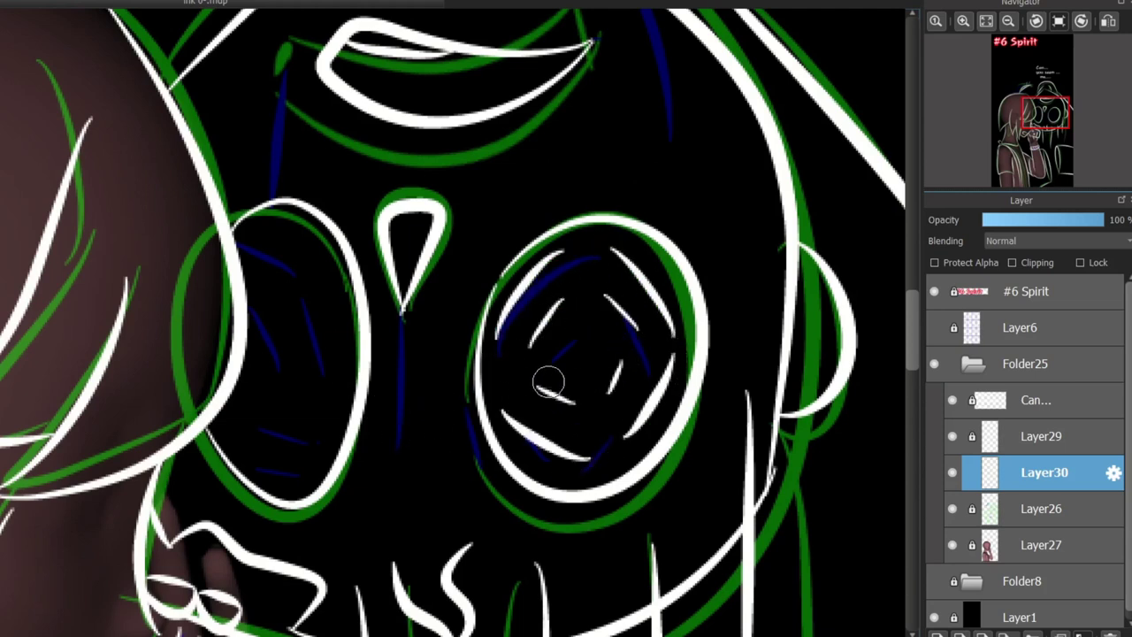
{"action": "key", "text": "ctrl+z"}
{"action": "key", "text": "ctrl+z"}
{"action": "key", "text": "ctrl+z"}
{"action": "key", "text": "ctrl+z"}
{"action": "key", "text": "ctrl+z"}
{"action": "key", "text": "ctrl+z"}
{"action": "key", "text": "ctrl+z"}
{"action": "key", "text": "ctrl+z"}
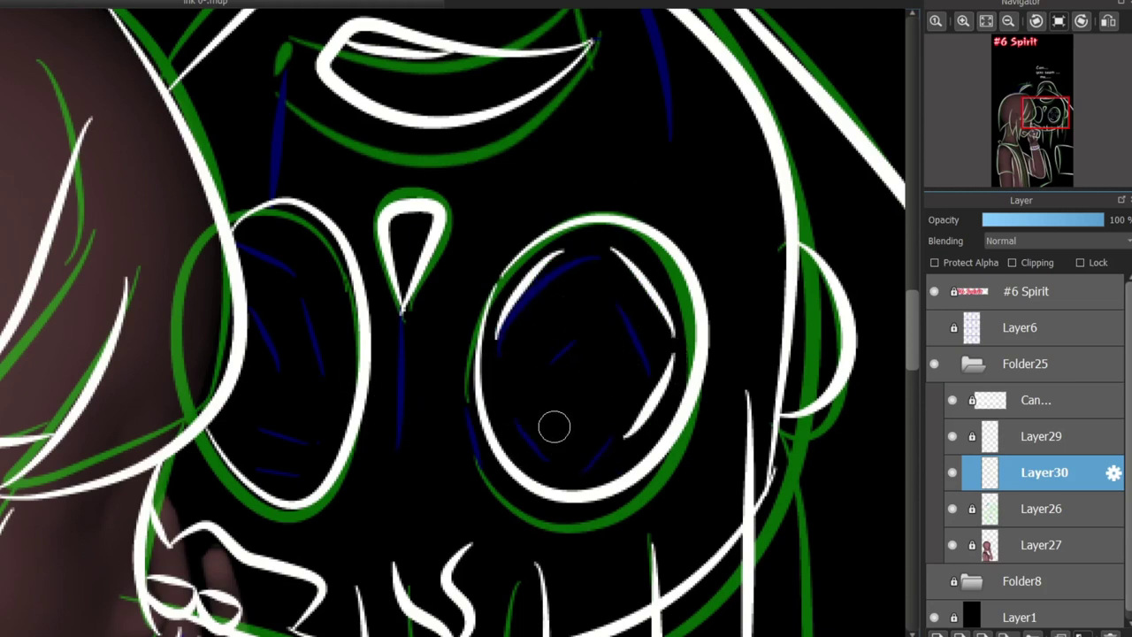
Ink concentric rings of short white dashes inside both of the spirit's eyes
{"action": "left_click_drag", "start_coordinate": [533, 280], "coordinate": [511, 367]}
{"action": "left_click_drag", "start_coordinate": [559, 272], "coordinate": [626, 290]}
{"action": "left_click_drag", "start_coordinate": [648, 316], "coordinate": [662, 379]}
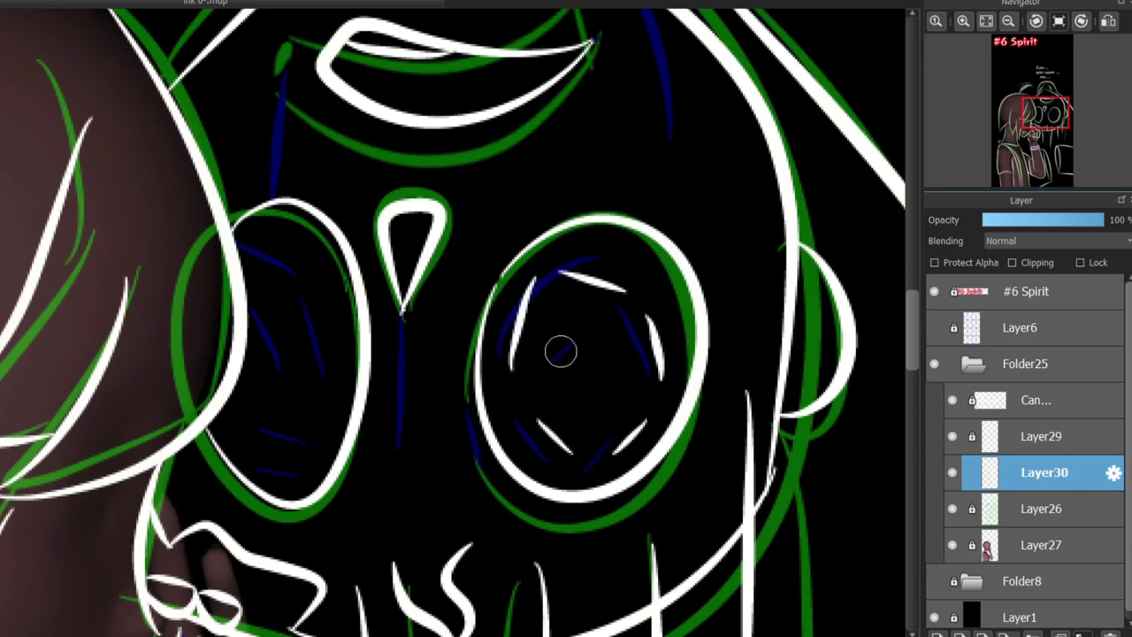
{"action": "left_click_drag", "start_coordinate": [265, 243], "coordinate": [241, 265]}
{"action": "left_click_drag", "start_coordinate": [285, 244], "coordinate": [326, 296]}
{"action": "left_click_drag", "start_coordinate": [332, 336], "coordinate": [318, 422]}
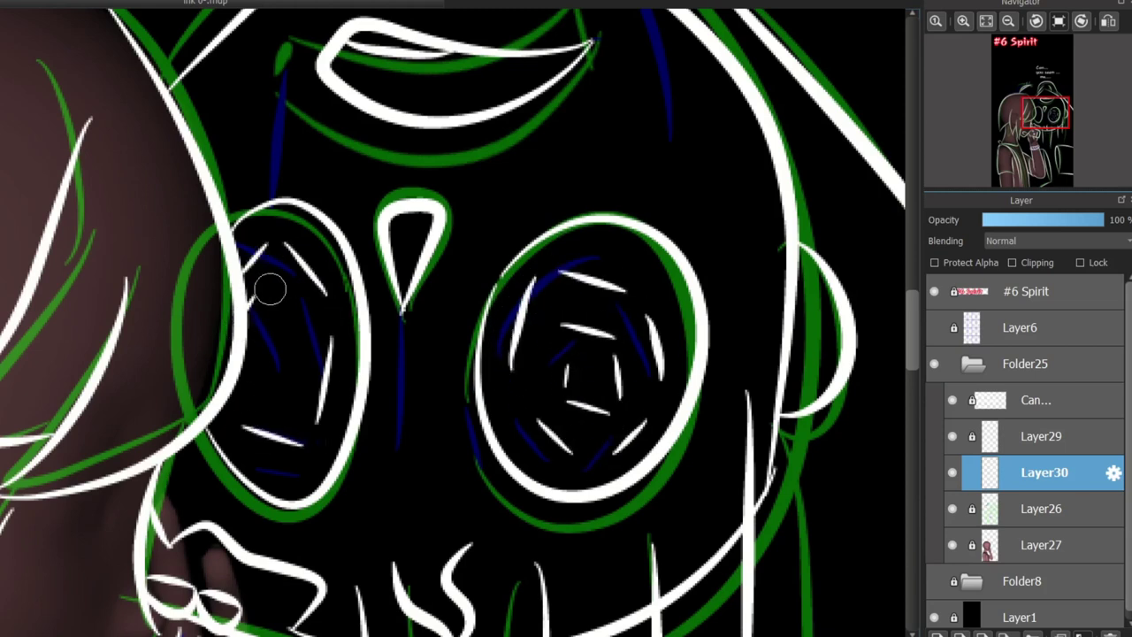
Continue the spirit's shoulder line in white behind the raised forearm, keeping the forearm clear of the line
{"action": "left_click_drag", "start_coordinate": [914, 329], "coordinate": [914, 443]}
{"action": "scroll", "coordinate": [451, 318], "scroll_direction": "up", "scroll_amount": 2}
{"action": "left_click_drag", "start_coordinate": [287, 223], "coordinate": [67, 314]}
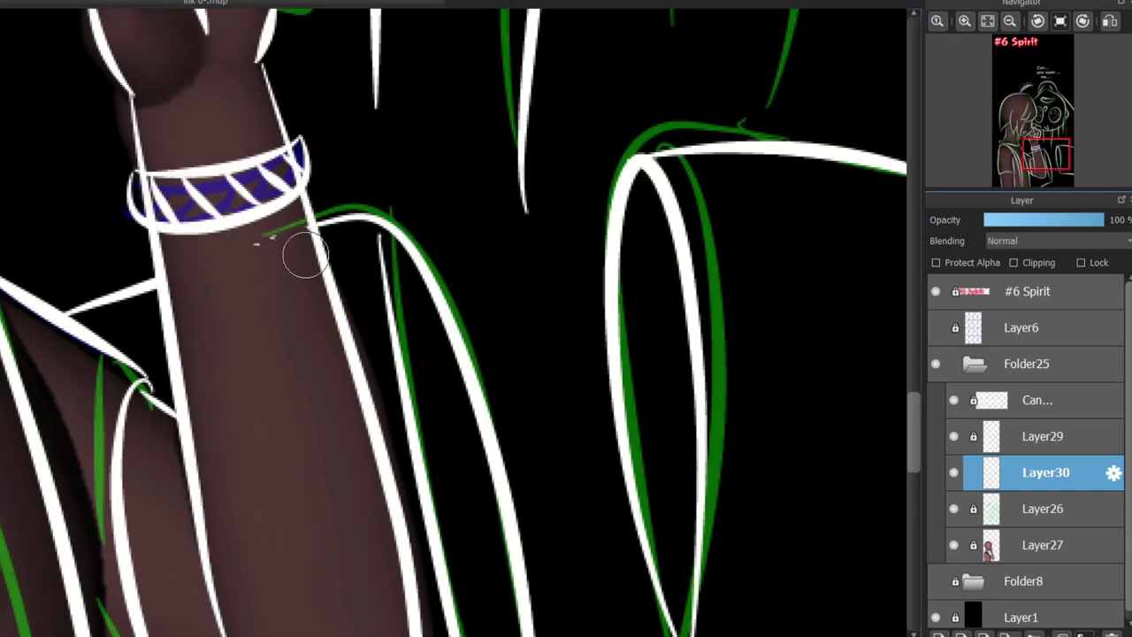
{"action": "scroll", "coordinate": [212, 339], "scroll_direction": "down", "scroll_amount": 5}
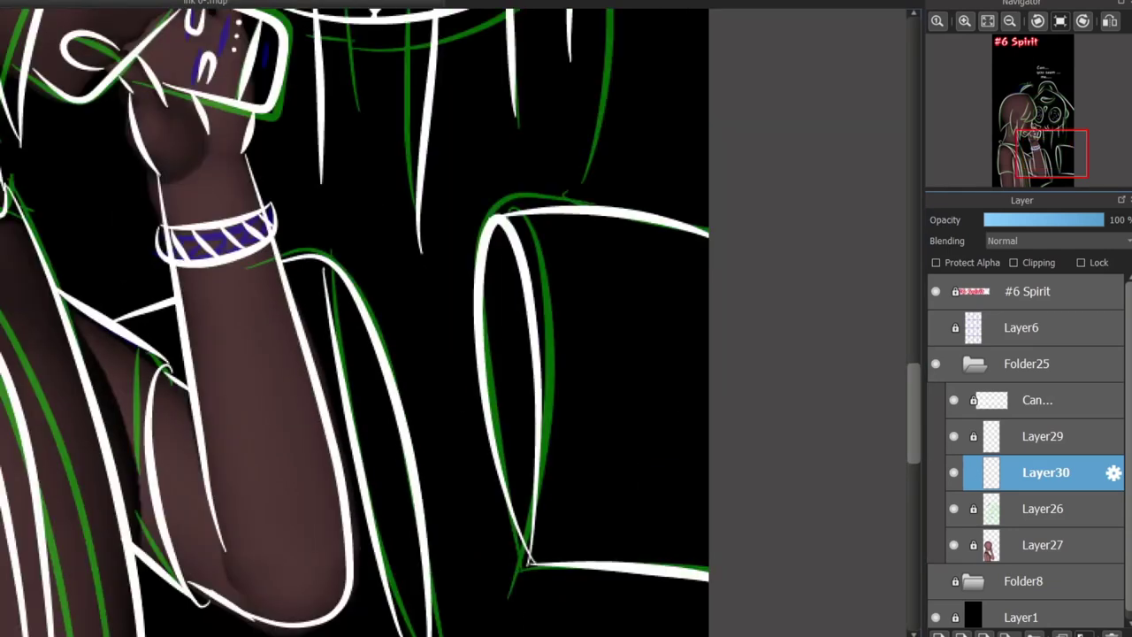
Hide the Layer26 sketch and check the line art with Layer27 and Layer29 hidden in turn
{"action": "scroll", "coordinate": [202, 332], "scroll_direction": "up", "scroll_amount": 2}
{"action": "left_click", "coordinate": [953, 545]}
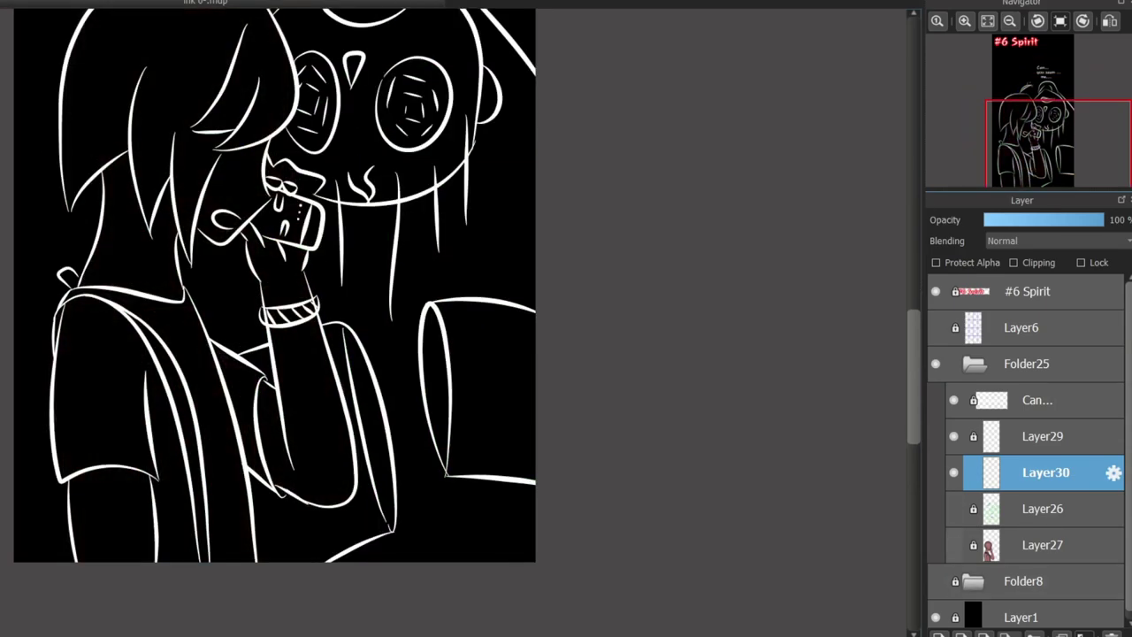
{"action": "left_click", "coordinate": [953, 545]}
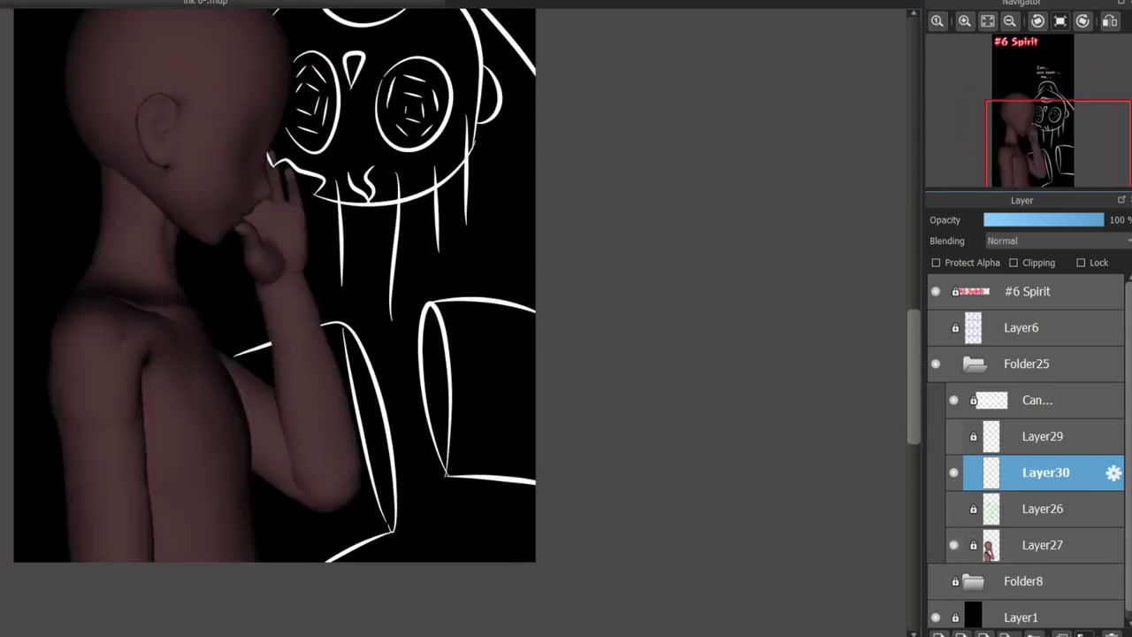
Add a new layer above Layer30 and paint a thin red drip from the corner of the spirit's mouth to its eye
{"action": "left_click", "coordinate": [939, 633]}
{"action": "scroll", "coordinate": [325, 109], "scroll_direction": "up", "scroll_amount": 3}
{"action": "scroll", "coordinate": [325, 108], "scroll_direction": "up", "scroll_amount": 2}
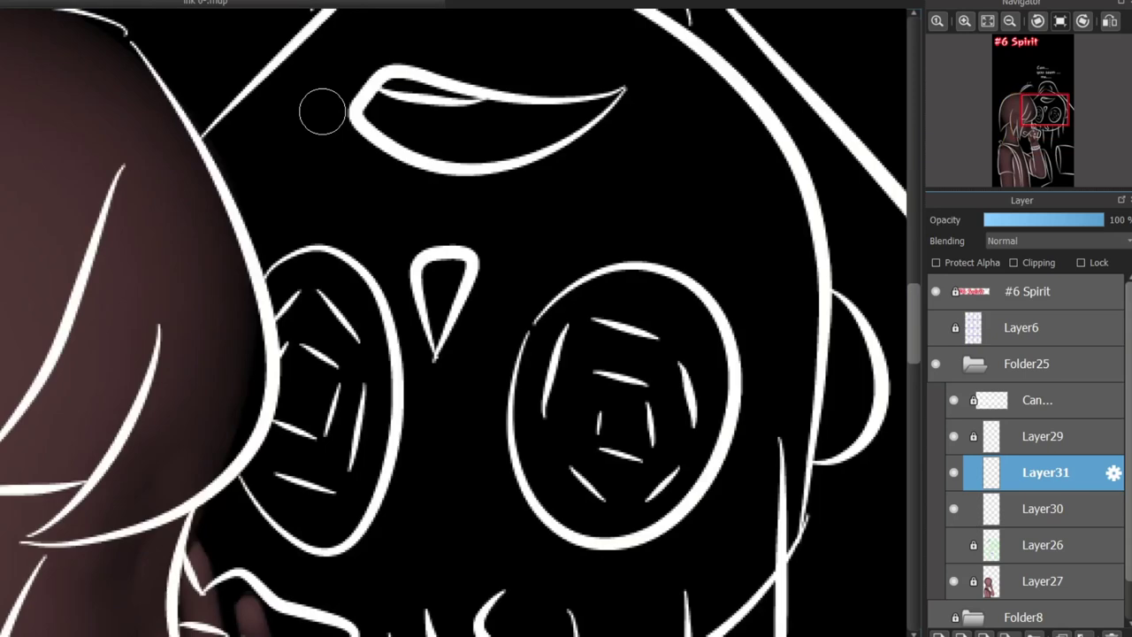
{"action": "left_click_drag", "start_coordinate": [362, 110], "coordinate": [362, 222]}
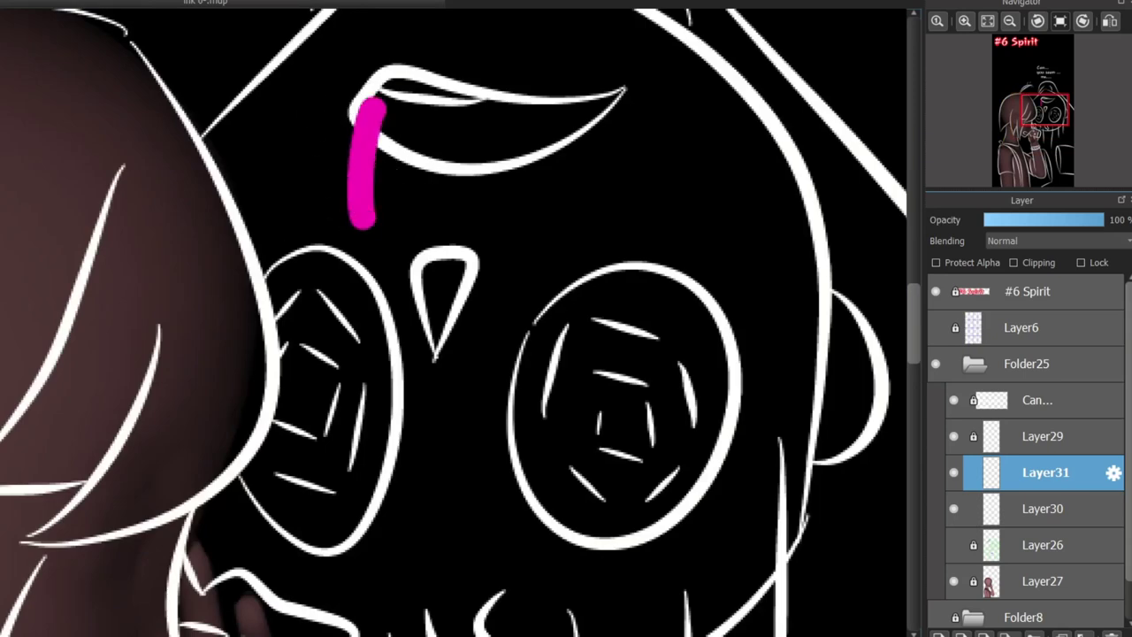
{"action": "key", "text": "ctrl+z"}
{"action": "left_click_drag", "start_coordinate": [364, 113], "coordinate": [369, 556]}
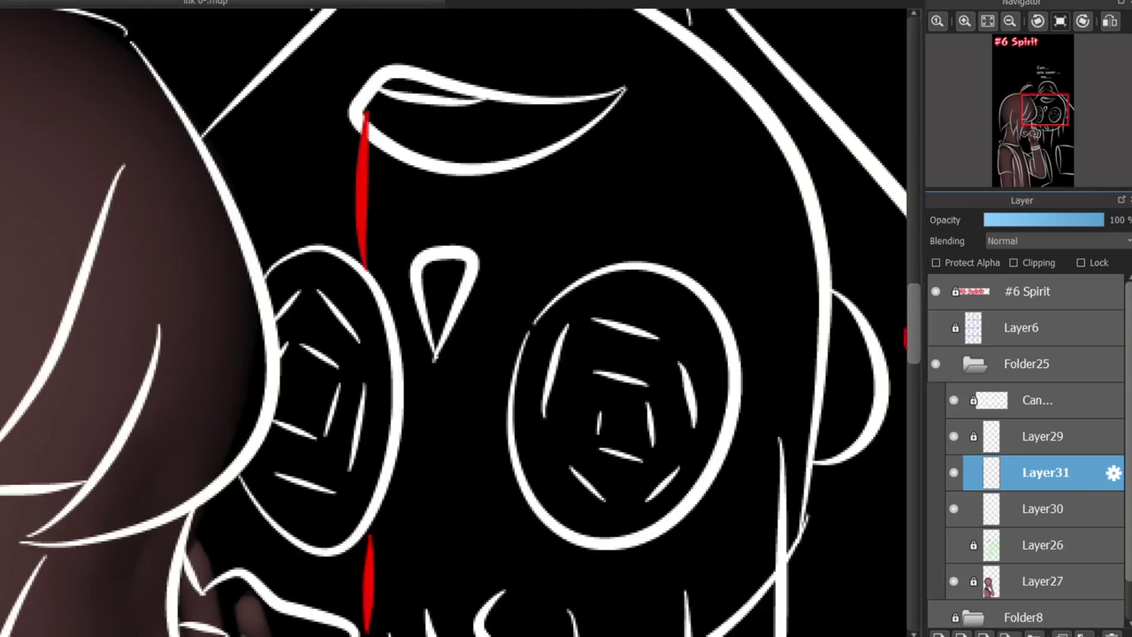
Continue the red drip from the spirit's eye to the edge of its crown as one tapered stroke
{"action": "scroll", "coordinate": [367, 549], "scroll_direction": "down", "scroll_amount": 2}
{"action": "left_click_drag", "start_coordinate": [364, 389], "coordinate": [367, 495]}
{"action": "key", "text": "ctrl+z"}
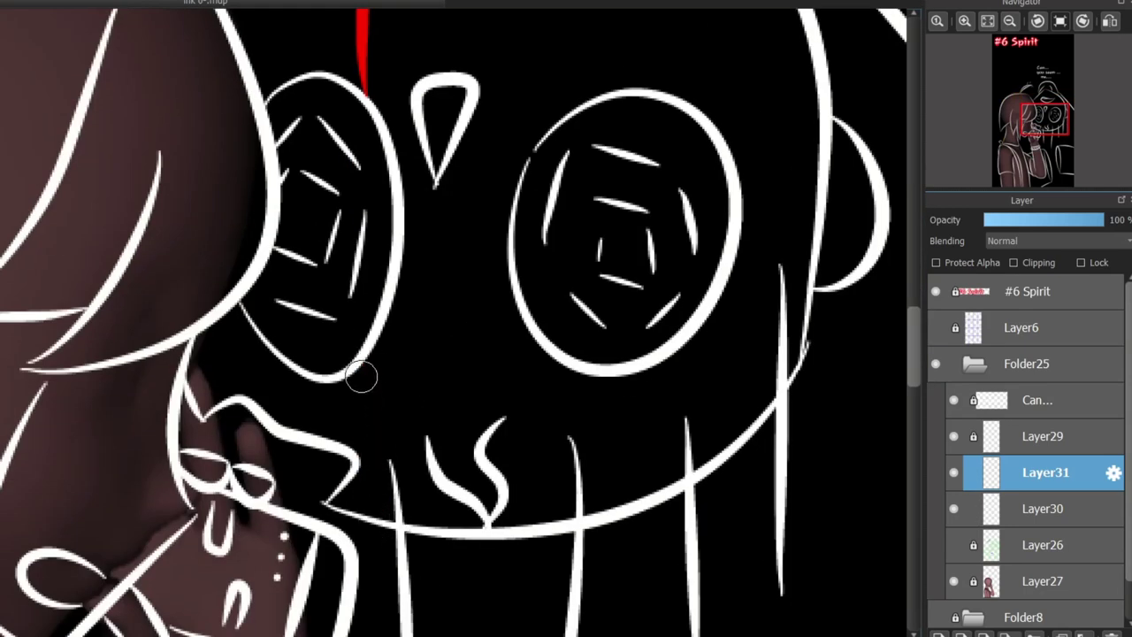
{"action": "left_click_drag", "start_coordinate": [362, 371], "coordinate": [367, 513]}
{"action": "scroll", "coordinate": [758, 438], "scroll_direction": "up", "scroll_amount": 3}
{"action": "scroll", "coordinate": [718, 212], "scroll_direction": "down", "scroll_amount": 4}
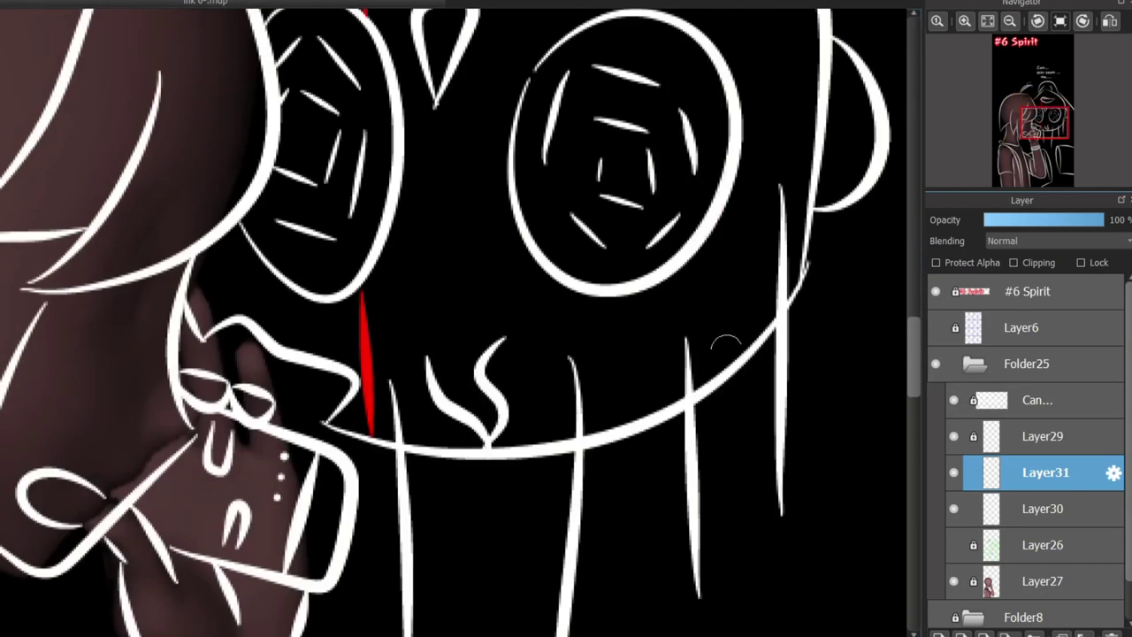
Add a new layer below Layer30 and paint small red drips in the jagged shape and a red pupil in each eye
{"action": "key", "text": "ctrl+shift+n"}
{"action": "left_click_drag", "start_coordinate": [713, 206], "coordinate": [728, 329]}
{"action": "key", "text": "ctrl+z"}
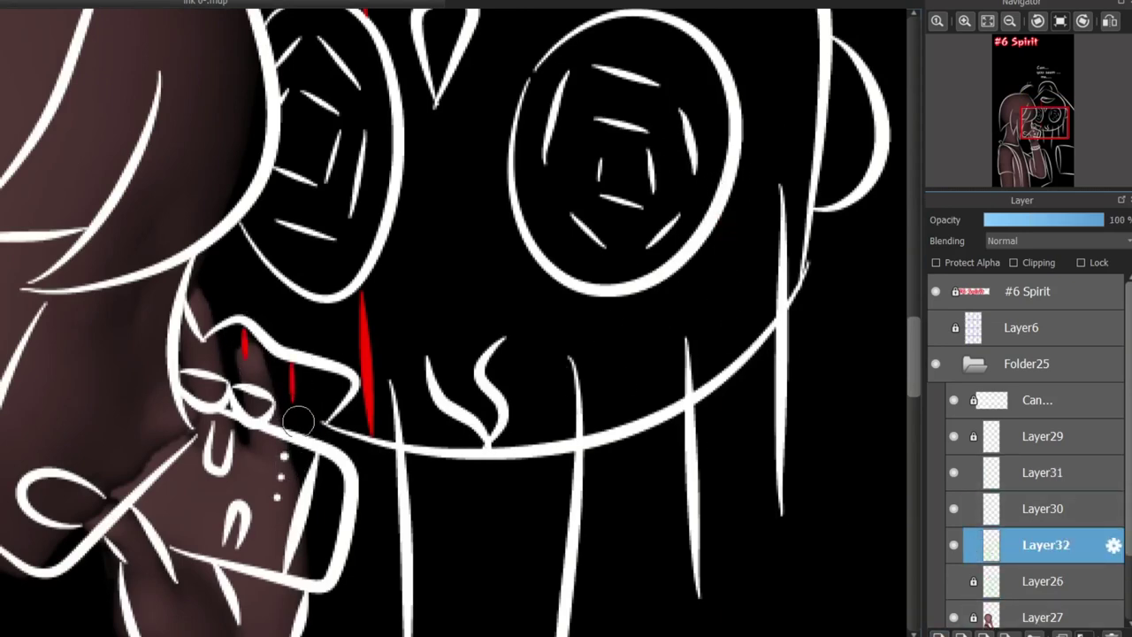
{"action": "scroll", "coordinate": [898, 404], "scroll_direction": "up", "scroll_amount": 4}
{"action": "scroll", "coordinate": [812, 384], "scroll_direction": "down", "scroll_amount": 2}
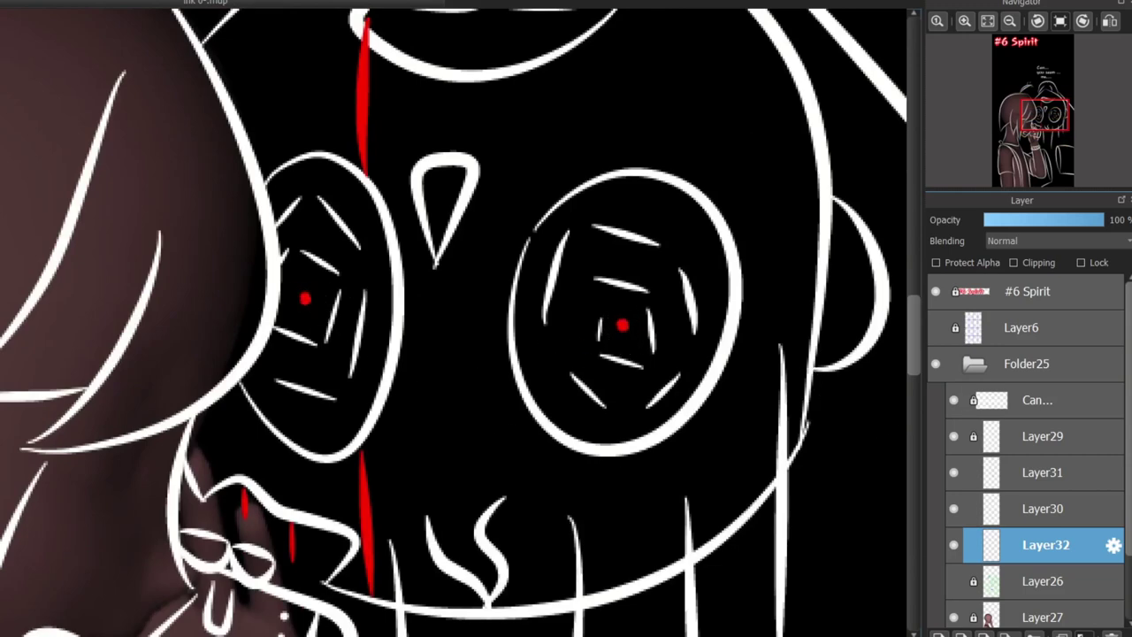
Paint tapered red accents along the two curved white lines inside the spirit's neck
{"action": "scroll", "coordinate": [501, 180], "scroll_direction": "up", "scroll_amount": 6}
{"action": "scroll", "coordinate": [501, 180], "scroll_direction": "down", "scroll_amount": 1}
{"action": "left_click_drag", "start_coordinate": [519, 163], "coordinate": [566, 266]}
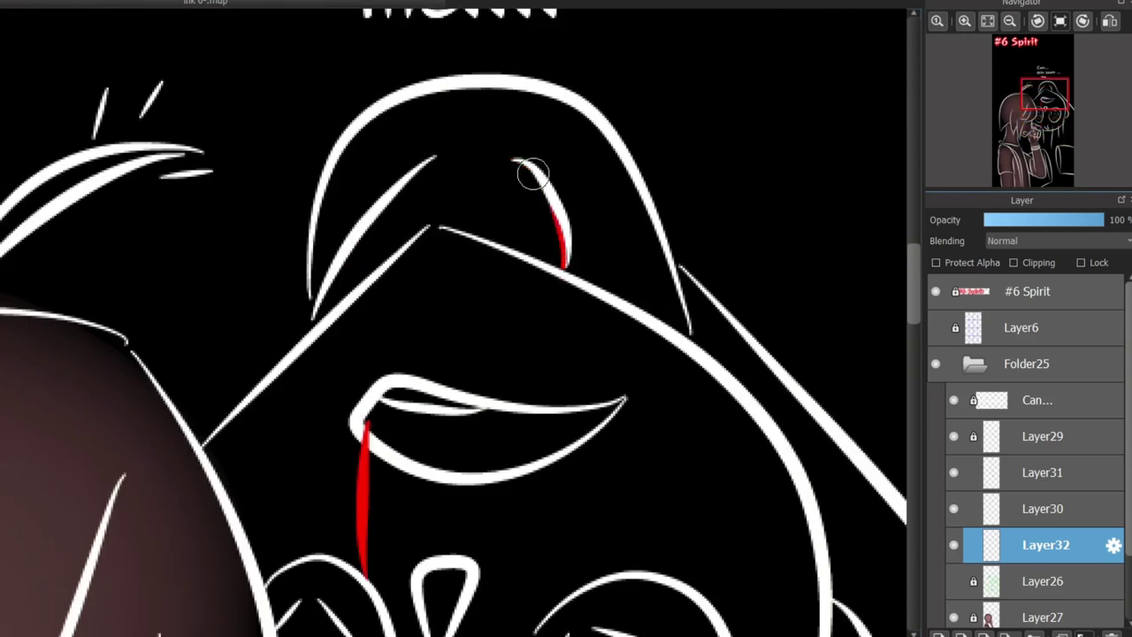
{"action": "left_click_drag", "start_coordinate": [431, 165], "coordinate": [326, 310]}
{"action": "left_click_drag", "start_coordinate": [412, 203], "coordinate": [336, 311]}
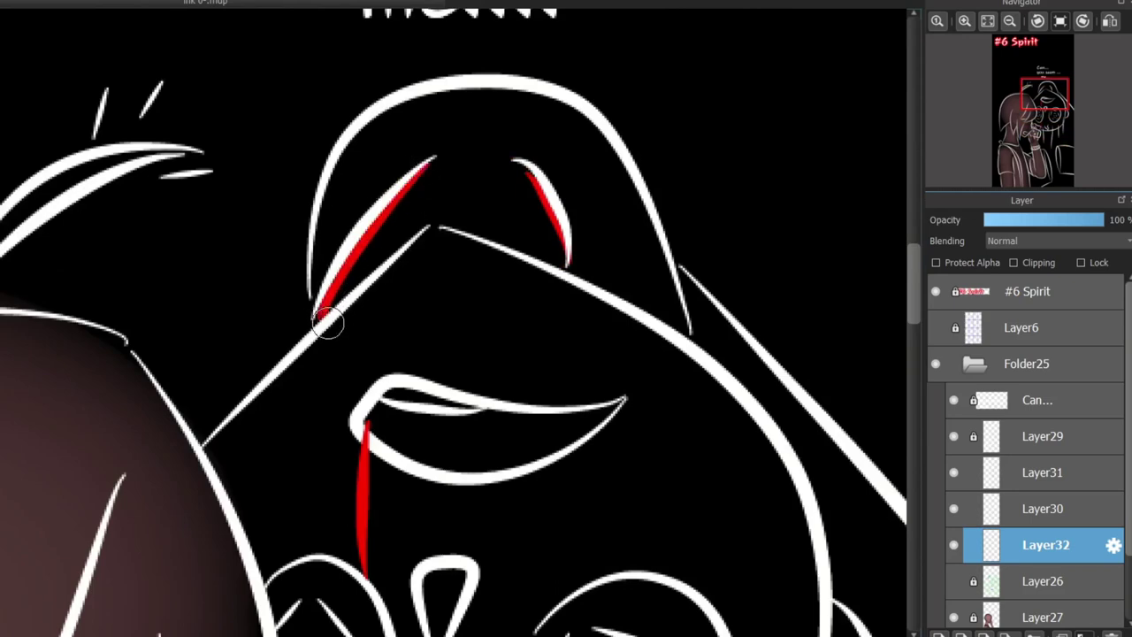
On Layer31, paint a tapered red drip running down from the tip of the spirit's nose between its eyes
{"action": "scroll", "coordinate": [856, 294], "scroll_direction": "down", "scroll_amount": 6}
{"action": "scroll", "coordinate": [857, 294], "scroll_direction": "up", "scroll_amount": 2}
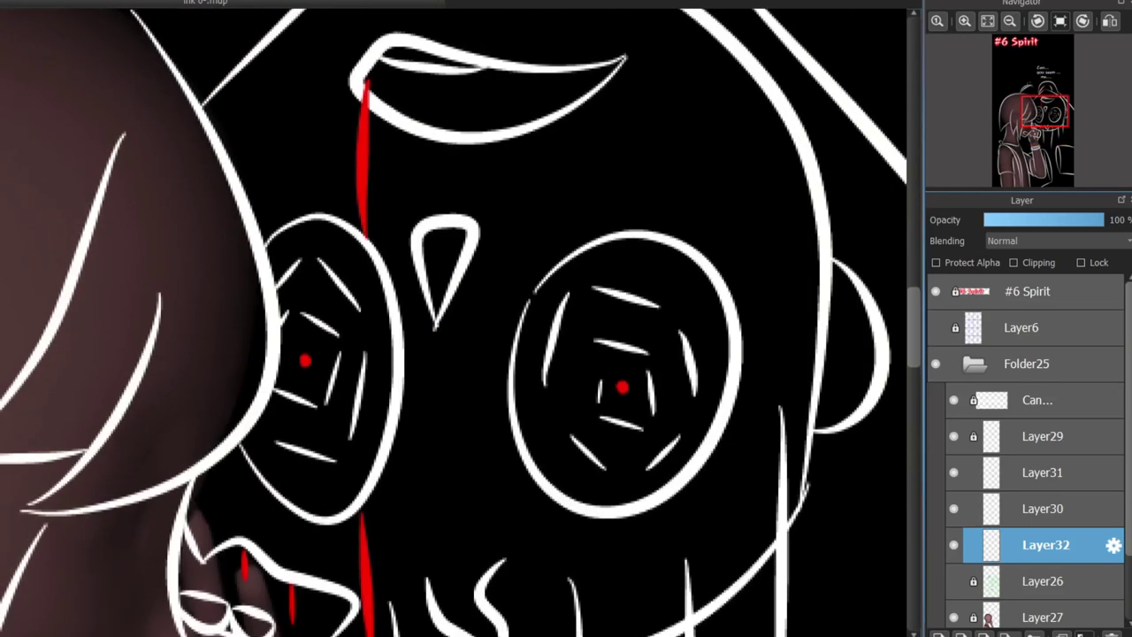
{"action": "left_click_drag", "start_coordinate": [623, 63], "coordinate": [625, 197]}
{"action": "key", "text": "ctrl+z"}
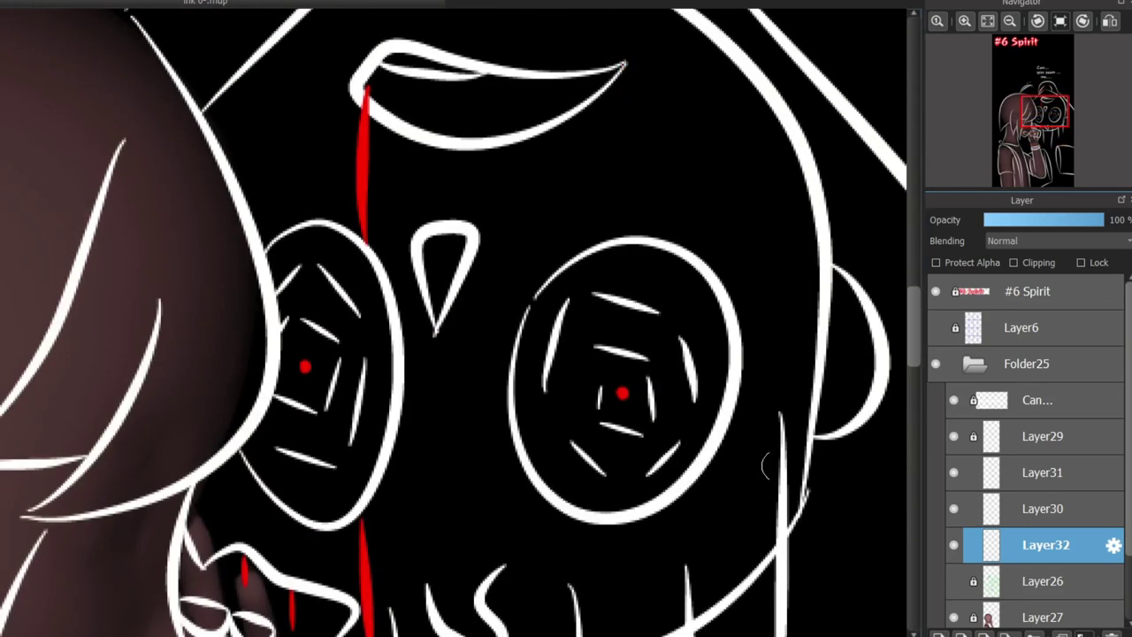
{"action": "left_click", "coordinate": [1044, 472]}
{"action": "mouse_move", "coordinate": [435, 323]}
{"action": "left_mouse_down"}
{"action": "mouse_move", "coordinate": [437, 460]}
{"action": "mouse_move", "coordinate": [416, 485]}
{"action": "left_mouse_up"}
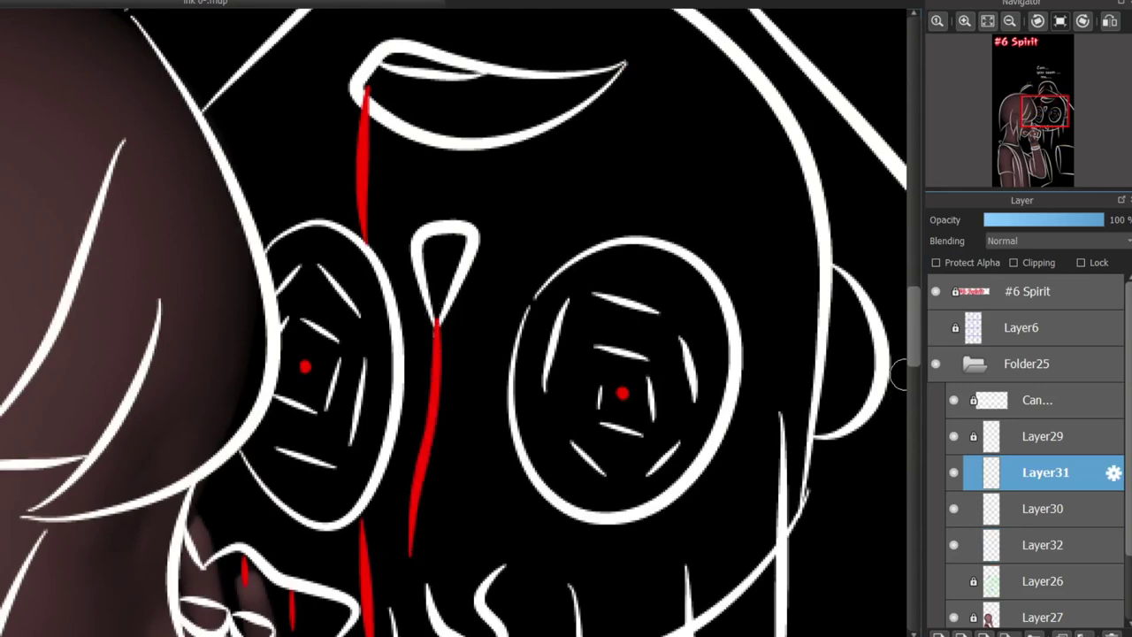
{"action": "scroll", "coordinate": [898, 372], "scroll_direction": "down", "scroll_amount": 3}
{"action": "scroll", "coordinate": [902, 359], "scroll_direction": "up", "scroll_amount": 2}
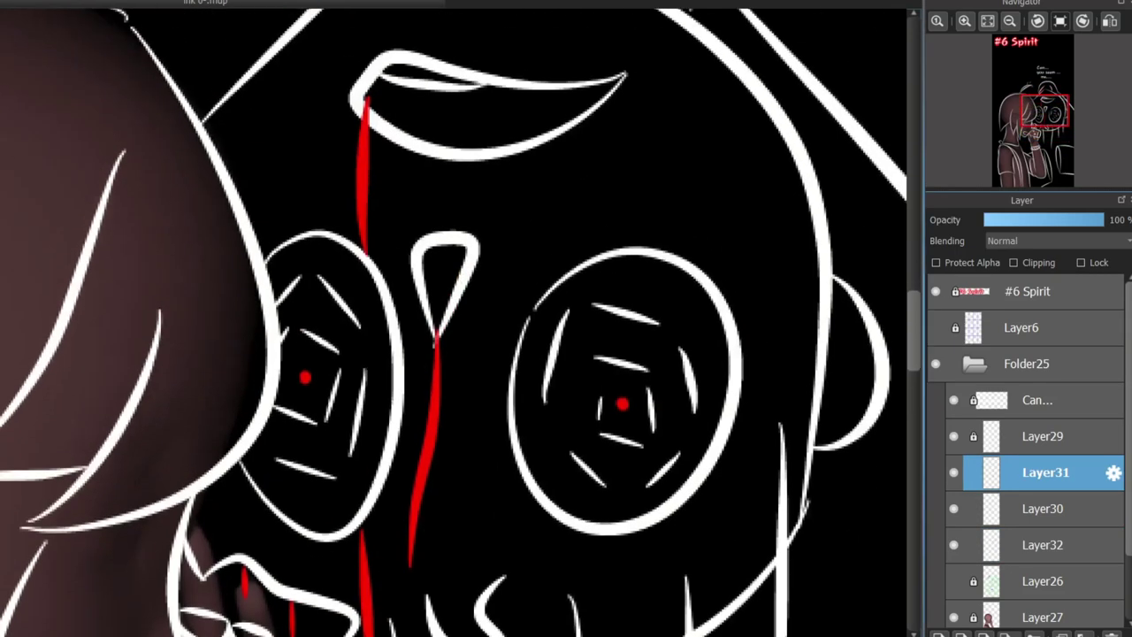
Hide Layer32 and erase the arm lines and outermost stripes inside both ends of the bracelet on Layer29
{"action": "scroll", "coordinate": [902, 358], "scroll_direction": "down", "scroll_amount": 8}
{"action": "left_click", "coordinate": [954, 509]}
{"action": "left_click", "coordinate": [954, 545]}
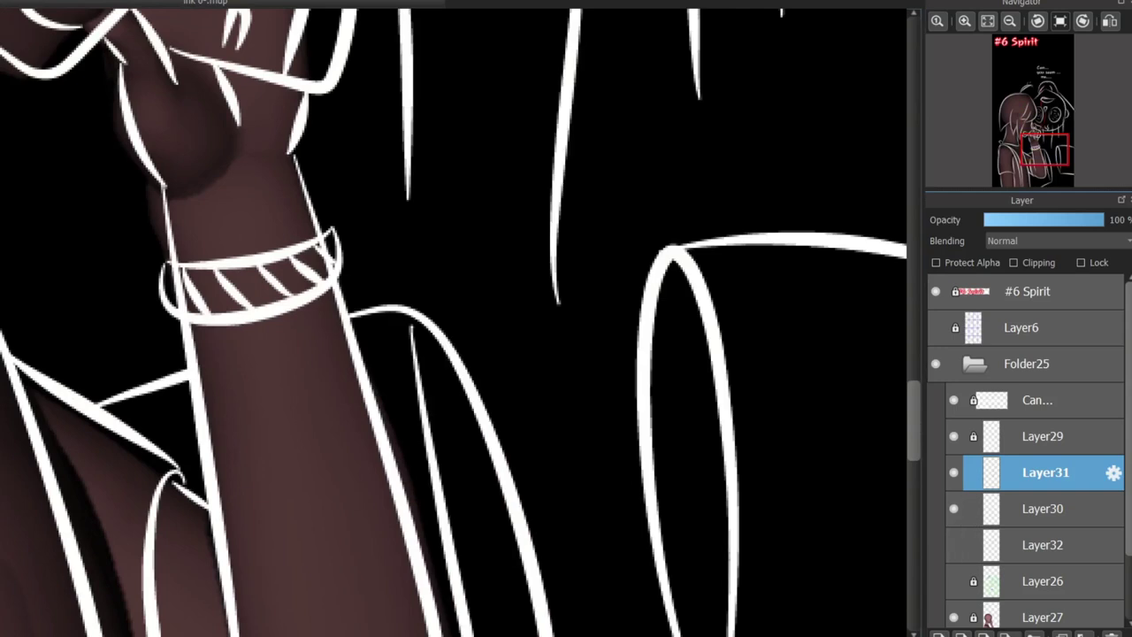
{"action": "scroll", "coordinate": [228, 212], "scroll_direction": "up", "scroll_amount": 1}
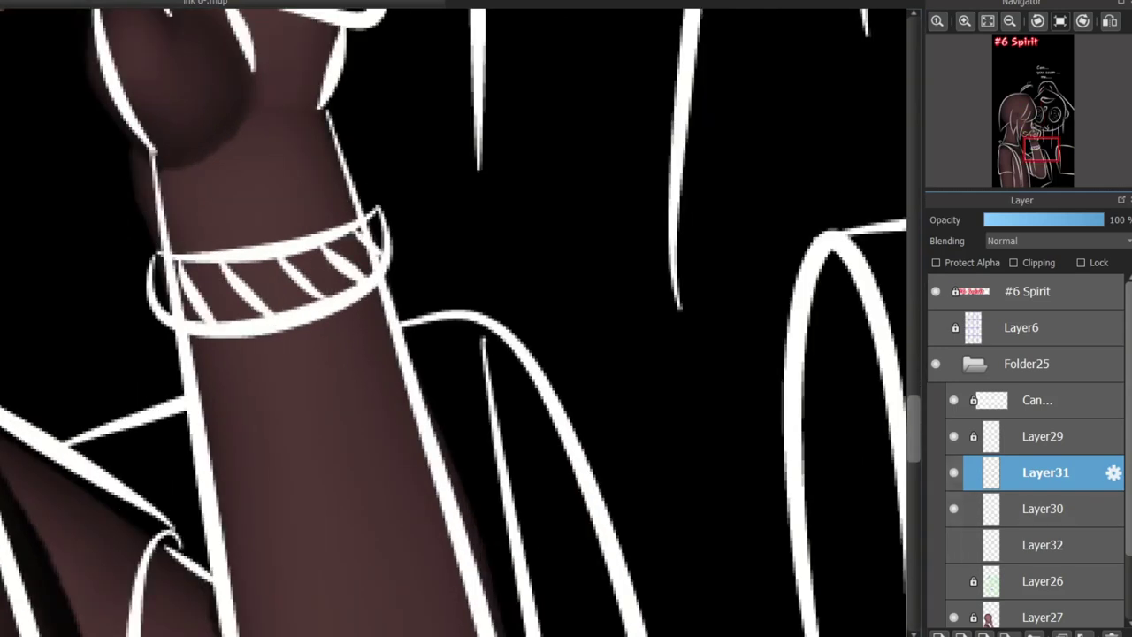
{"action": "left_click", "coordinate": [1044, 436]}
{"action": "scroll", "coordinate": [202, 247], "scroll_direction": "up", "scroll_amount": 1}
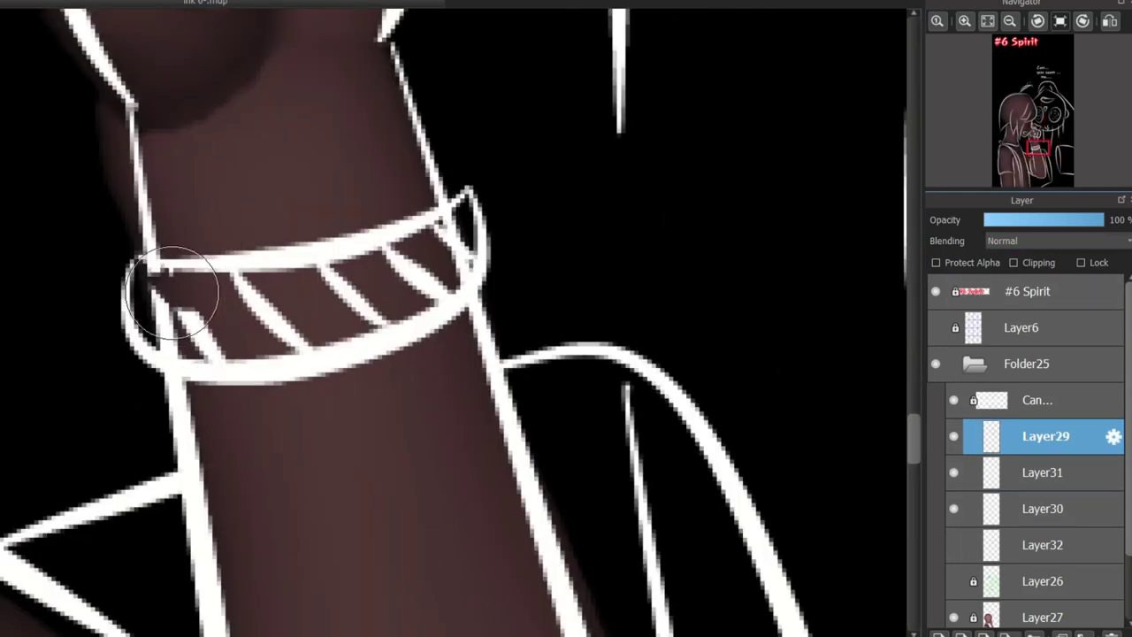
{"action": "left_click_drag", "start_coordinate": [167, 326], "coordinate": [227, 341]}
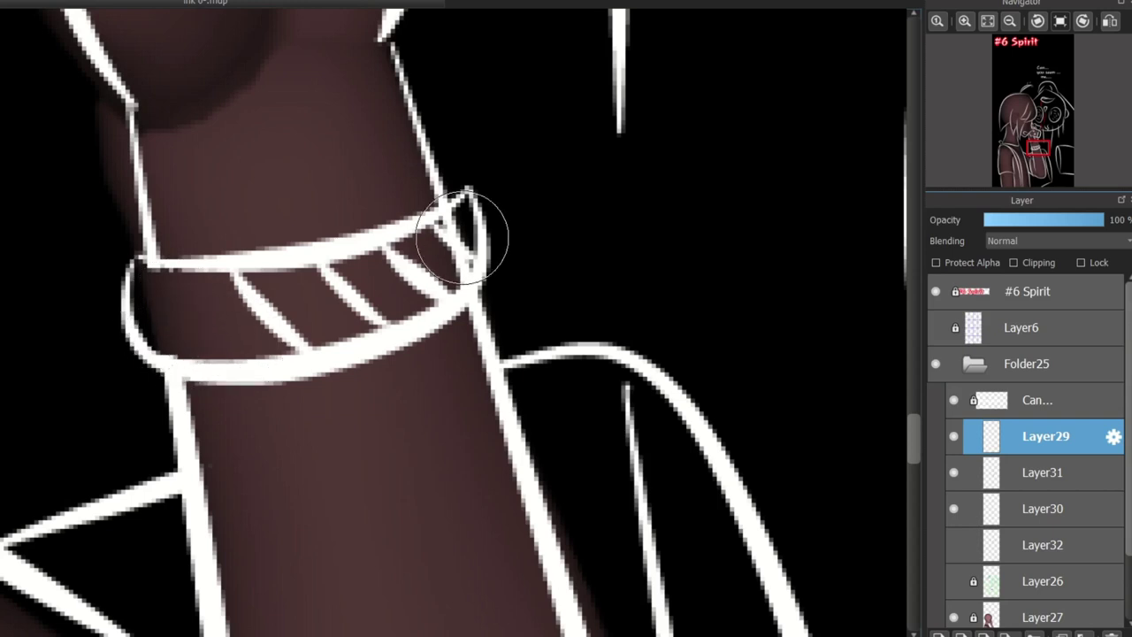
{"action": "mouse_move", "coordinate": [480, 239]}
{"action": "left_mouse_down"}
{"action": "mouse_move", "coordinate": [455, 253]}
{"action": "mouse_move", "coordinate": [465, 266]}
{"action": "left_mouse_up"}
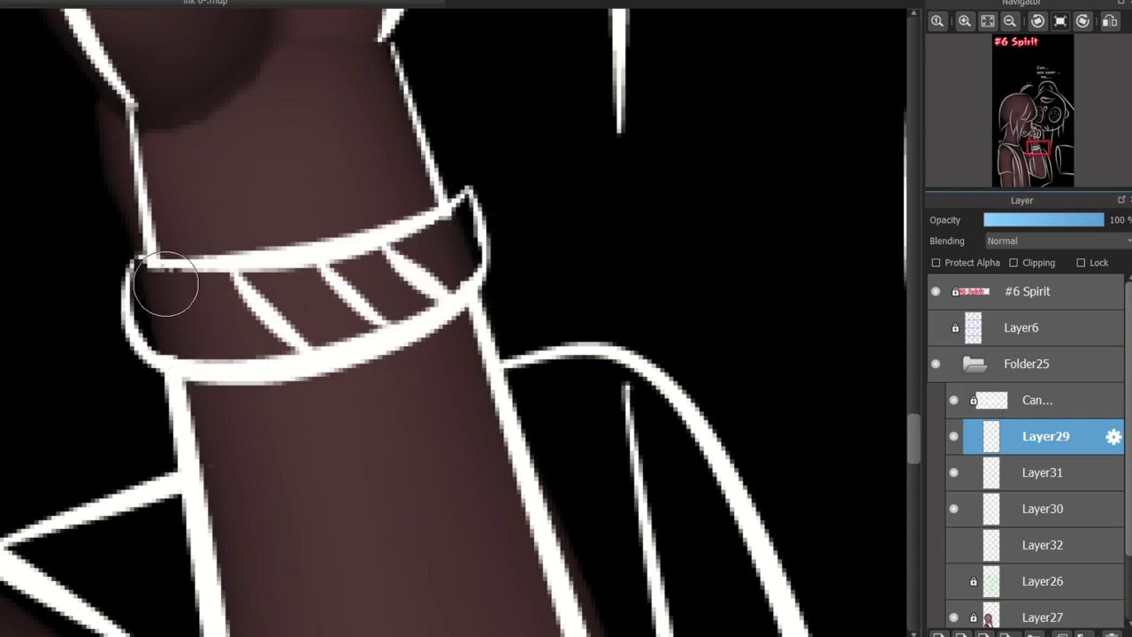
Redraw the white diagonal stripe near the bracelet's outer end so it spans from the upper to the lower band edge
{"action": "left_click_drag", "start_coordinate": [167, 284], "coordinate": [209, 355]}
{"action": "key", "text": "ctrl+z"}
{"action": "left_click_drag", "start_coordinate": [172, 265], "coordinate": [212, 358]}
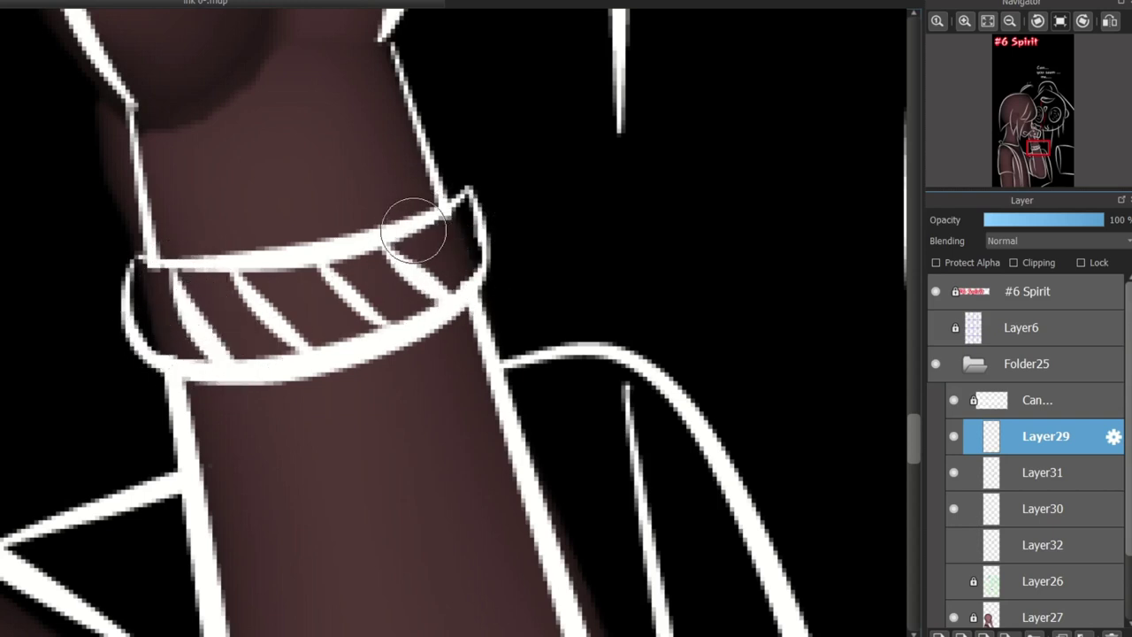
{"action": "scroll", "coordinate": [379, 309], "scroll_direction": "down", "scroll_amount": 2}
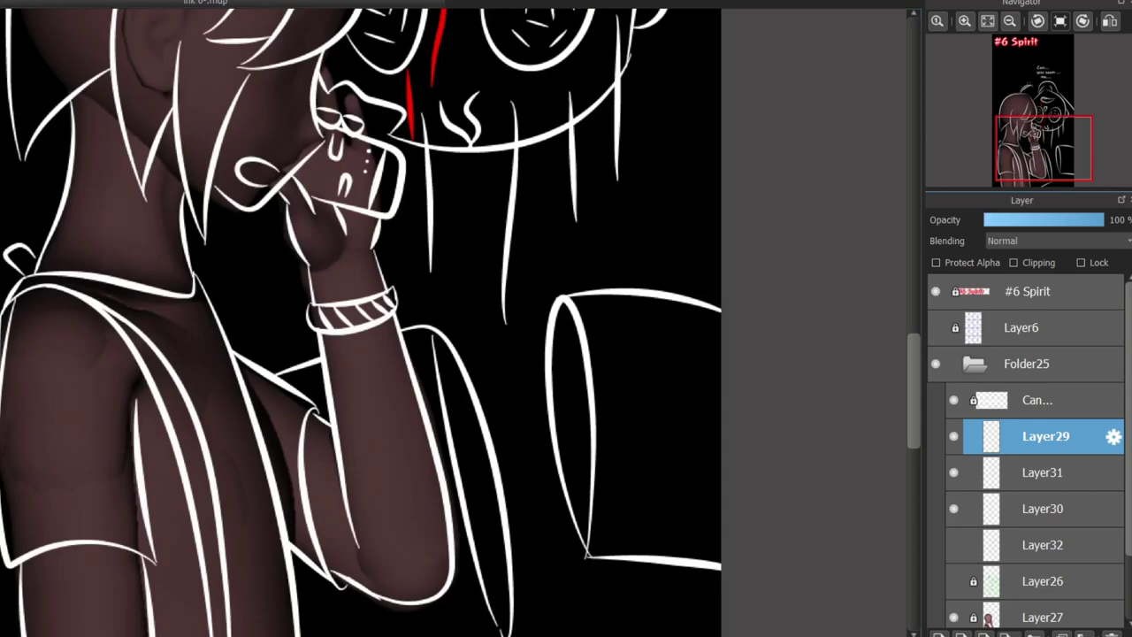
{"action": "scroll", "coordinate": [380, 309], "scroll_direction": "down", "scroll_amount": 2}
{"action": "scroll", "coordinate": [398, 319], "scroll_direction": "up", "scroll_amount": 4}
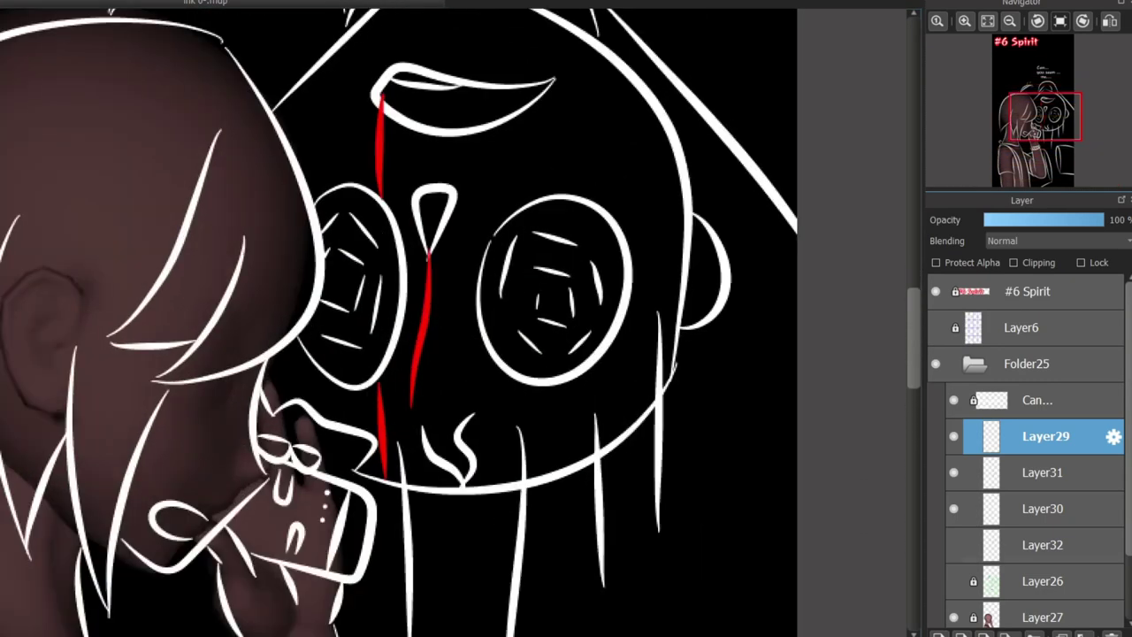
Show Layer32 again and draw a red speech bubble with a tail around the "Can... you seem ... me...." text on Layer31
{"action": "key", "text": "ctrl+0"}
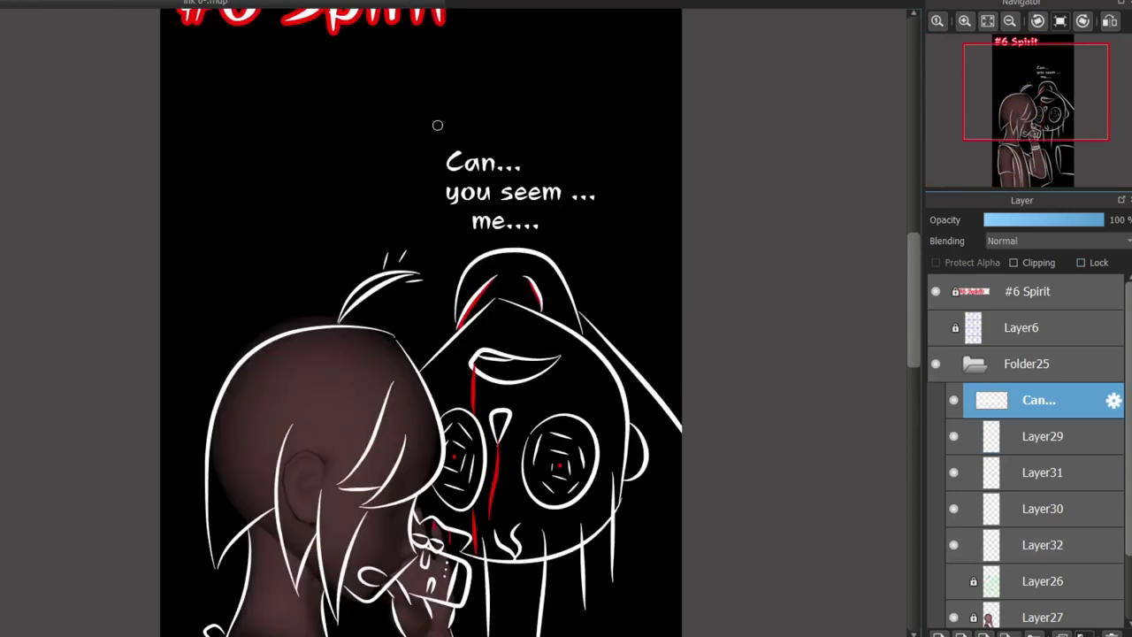
{"action": "scroll", "coordinate": [437, 122], "scroll_direction": "up", "scroll_amount": 3}
{"action": "left_click", "coordinate": [1046, 473]}
{"action": "left_click", "coordinate": [1042, 436]}
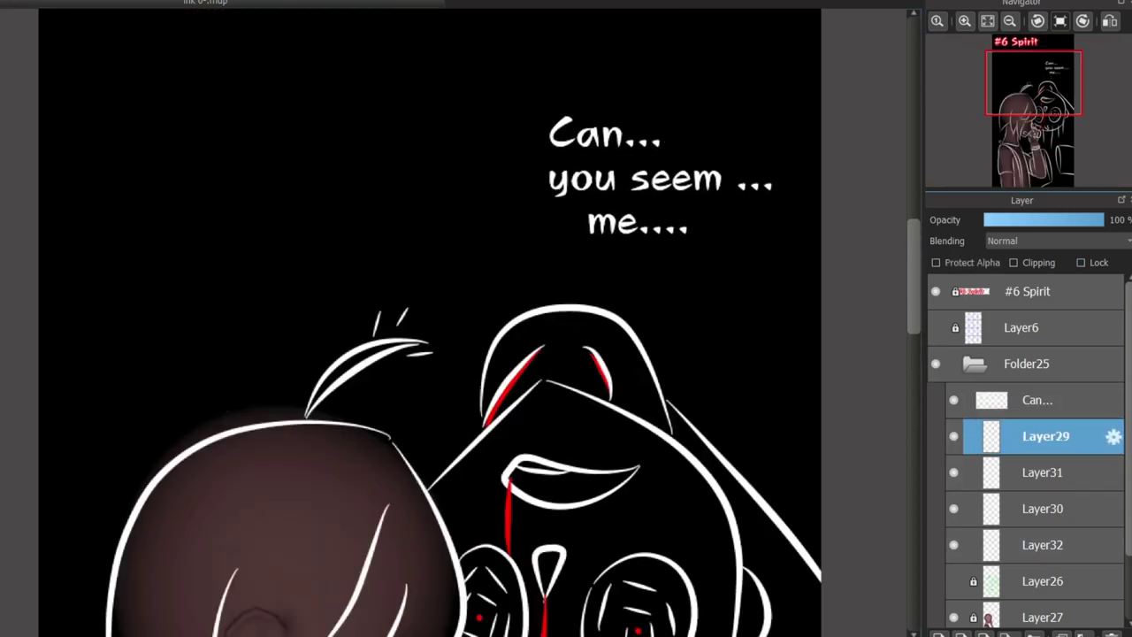
{"action": "left_click", "coordinate": [1046, 472]}
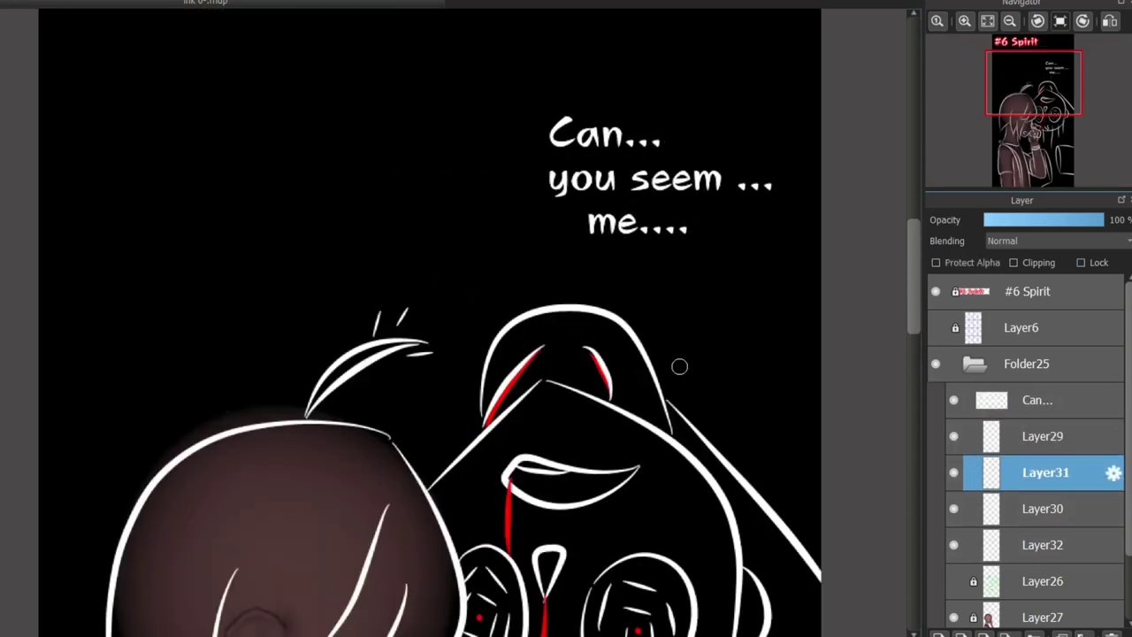
{"action": "left_click_drag", "start_coordinate": [705, 291], "coordinate": [815, 236]}
{"action": "key", "text": "ctrl+z"}
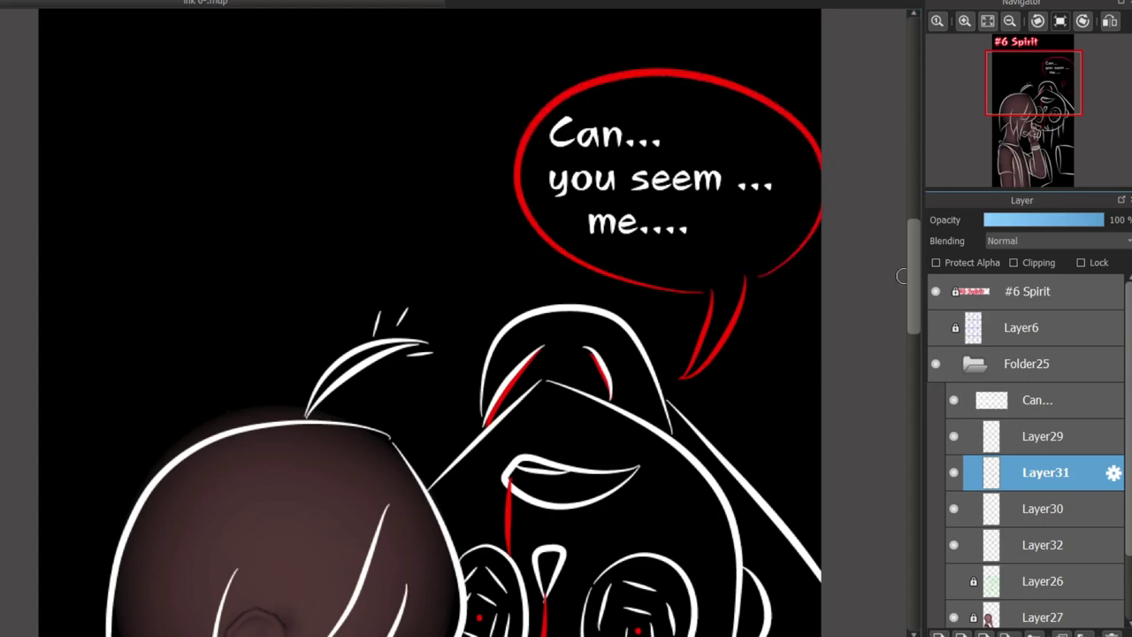
Shift the "Can... you seem ... me...." text layer slightly to center it within the red speech bubble
{"action": "scroll", "coordinate": [775, 406], "scroll_direction": "down", "scroll_amount": 3}
{"action": "left_click", "coordinate": [1039, 400]}
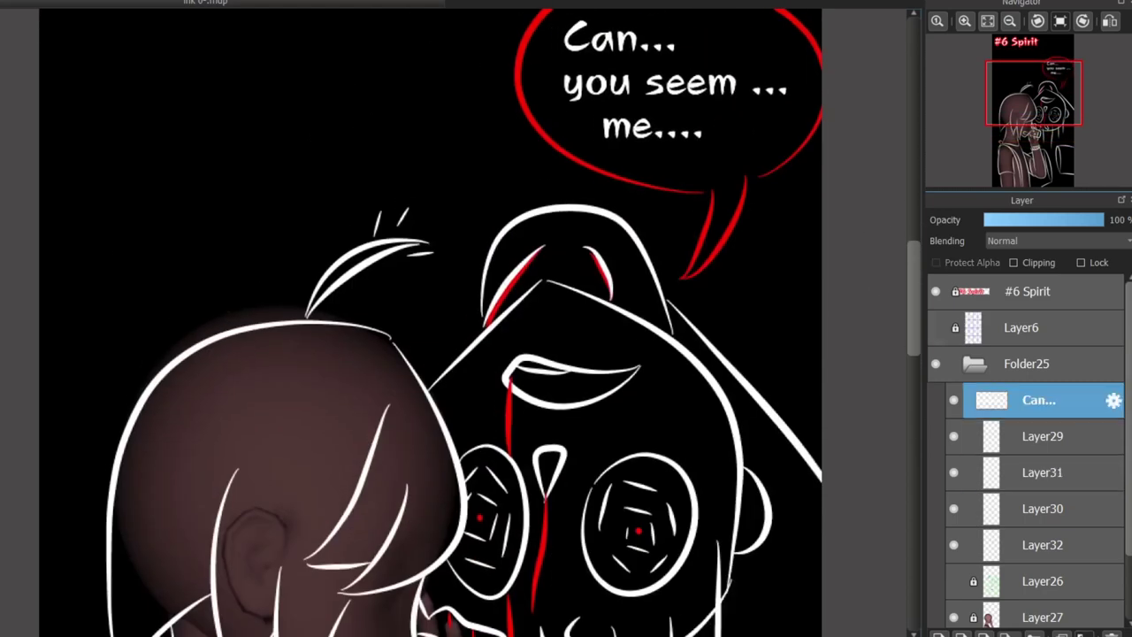
{"action": "scroll", "coordinate": [431, 322], "scroll_direction": "down", "scroll_amount": 12}
{"action": "scroll", "coordinate": [431, 322], "scroll_direction": "up", "scroll_amount": 12}
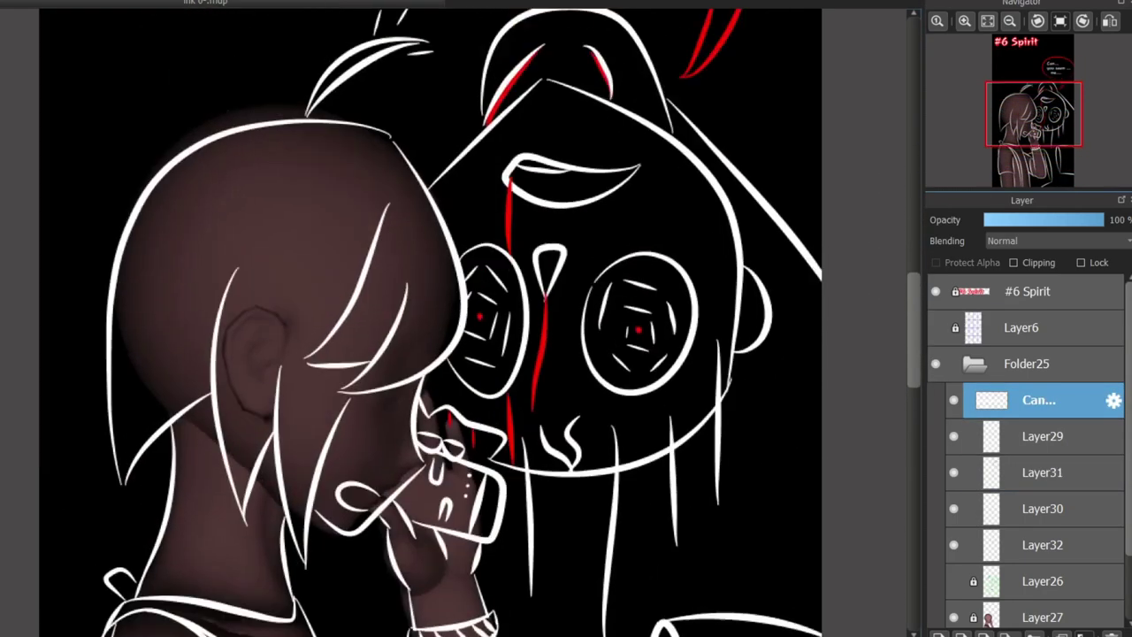
Erase the short accent strokes around the profile figure's hair tuft on Layer29
{"action": "left_click", "coordinate": [1046, 436]}
{"action": "scroll", "coordinate": [429, 296], "scroll_direction": "up", "scroll_amount": 2}
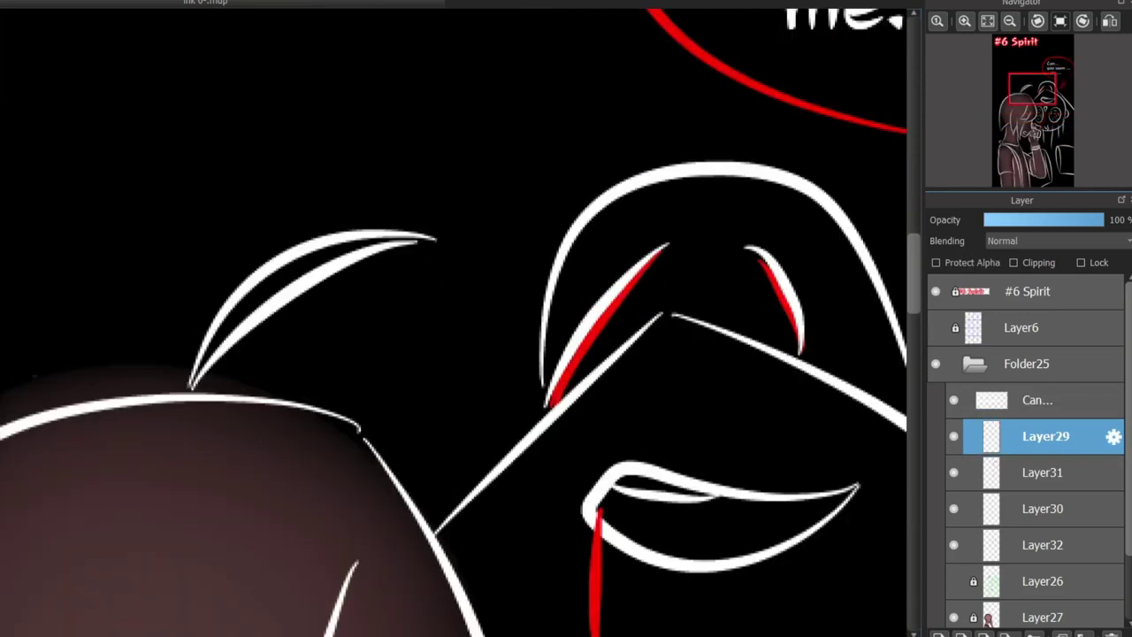
{"action": "left_click_drag", "start_coordinate": [366, 205], "coordinate": [404, 144]}
{"action": "left_click_drag", "start_coordinate": [409, 196], "coordinate": [481, 159]}
{"action": "left_click_drag", "start_coordinate": [417, 245], "coordinate": [455, 253]}
{"action": "key", "text": "ctrl+z"}
{"action": "key", "text": "ctrl+z"}
{"action": "key", "text": "ctrl+z"}
{"action": "left_click_drag", "start_coordinate": [410, 212], "coordinate": [455, 144]}
{"action": "left_click_drag", "start_coordinate": [438, 212], "coordinate": [492, 168]}
{"action": "left_click_drag", "start_coordinate": [449, 237], "coordinate": [520, 188]}
{"action": "key", "text": "ctrl+z"}
{"action": "key", "text": "ctrl+z"}
{"action": "key", "text": "ctrl+z"}
Draw three short tapered pale strokes fanning out from the tip of the hair tuft on Layer29
{"action": "left_click_drag", "start_coordinate": [427, 212], "coordinate": [497, 124]}
{"action": "left_click_drag", "start_coordinate": [455, 229], "coordinate": [531, 182]}
{"action": "left_click_drag", "start_coordinate": [391, 208], "coordinate": [400, 111]}
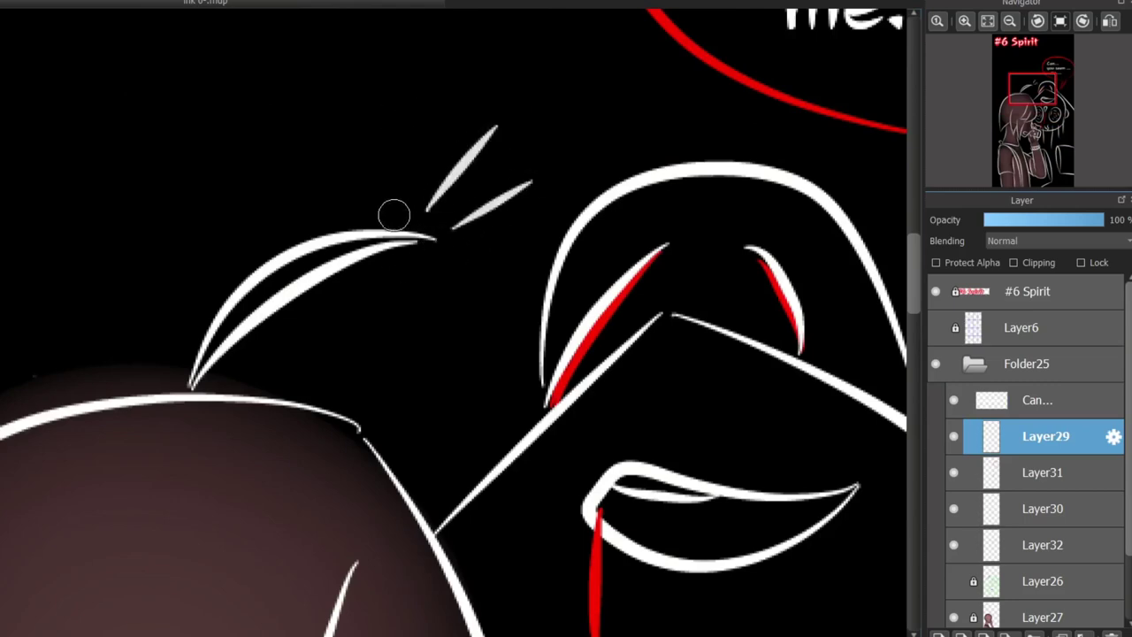
Hide the figure's skin shading on Layer27 and make Layer32 the active layer
{"action": "scroll", "coordinate": [420, 269], "scroll_direction": "down", "scroll_amount": 4}
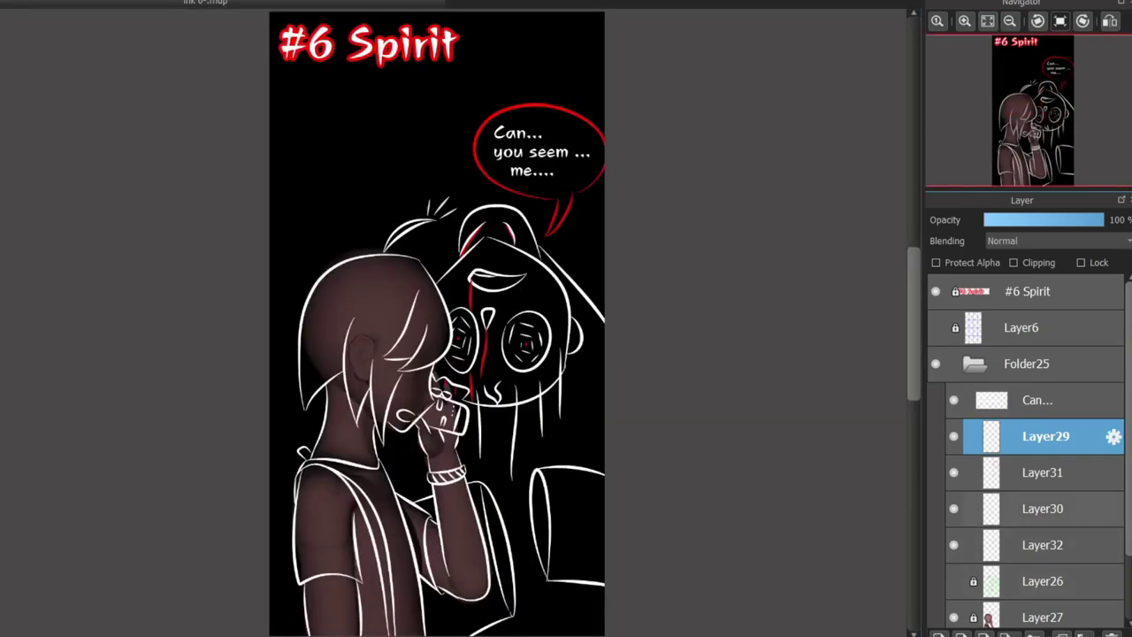
{"action": "scroll", "coordinate": [1026, 460], "scroll_direction": "down", "scroll_amount": 2}
{"action": "left_click", "coordinate": [1046, 399]}
{"action": "scroll", "coordinate": [416, 353], "scroll_direction": "up", "scroll_amount": 4}
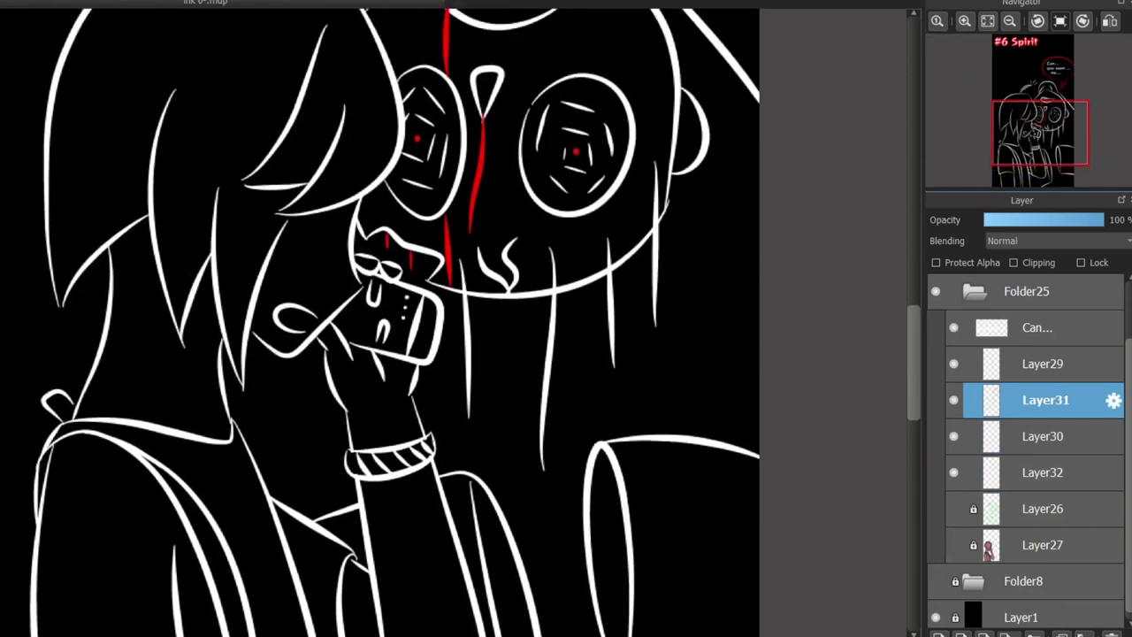
{"action": "scroll", "coordinate": [394, 321], "scroll_direction": "down", "scroll_amount": 2}
{"action": "left_click", "coordinate": [1045, 472]}
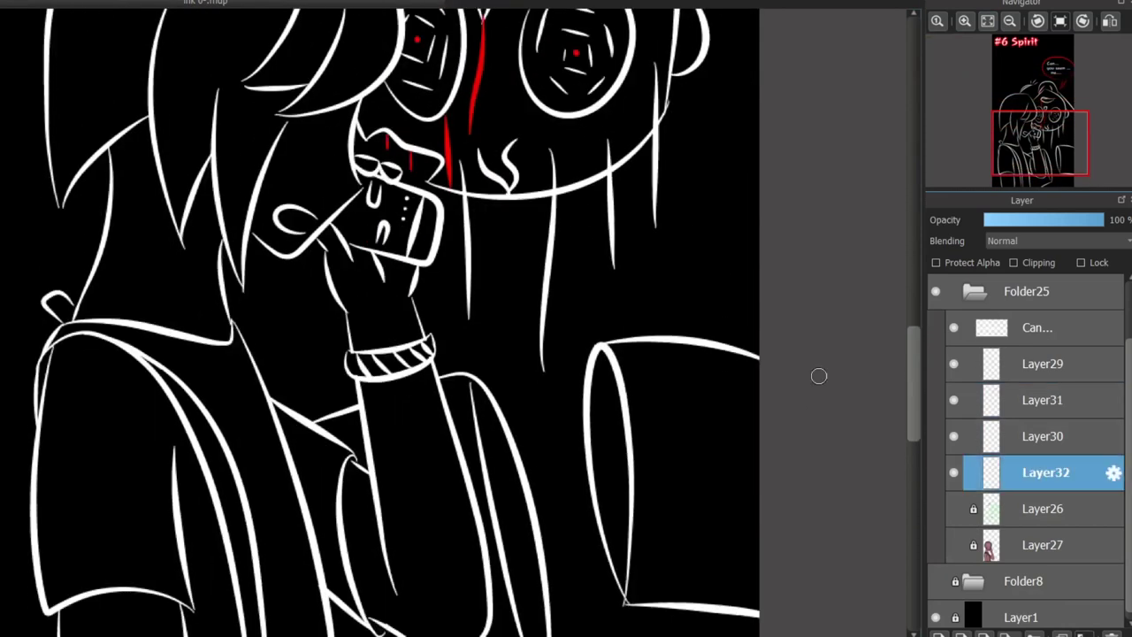
Draw a long pale line from the edge of the spirit's crown down to the canvas's lower edge
{"action": "scroll", "coordinate": [513, 94], "scroll_direction": "down", "scroll_amount": 2}
{"action": "left_click_drag", "start_coordinate": [506, 71], "coordinate": [556, 592]}
{"action": "scroll", "coordinate": [829, 414], "scroll_direction": "up", "scroll_amount": 6}
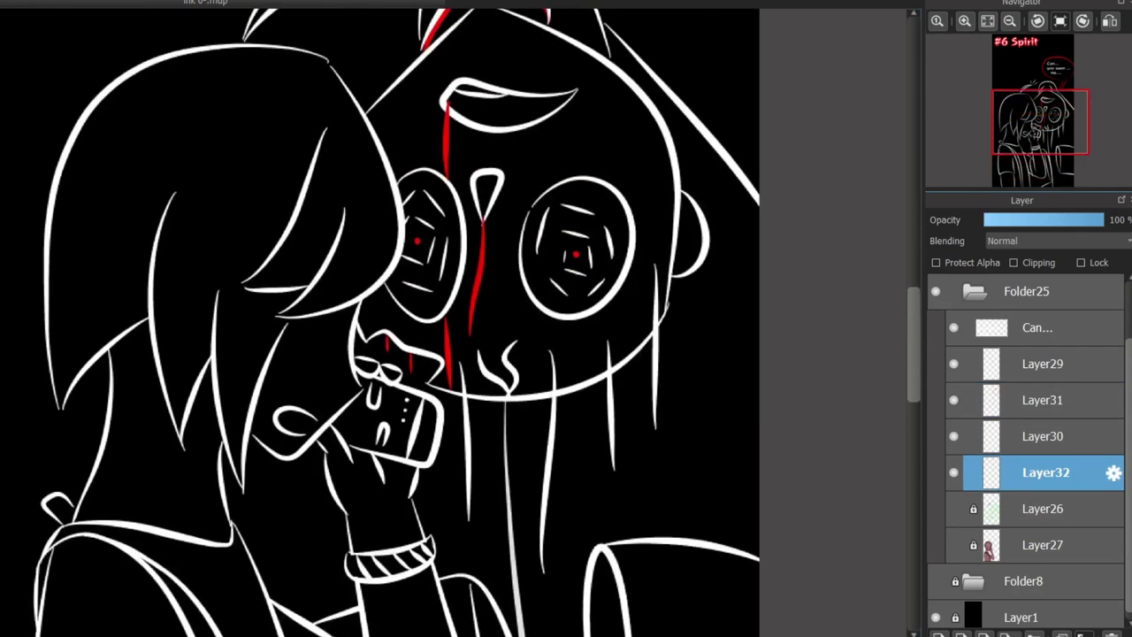
Draw a pale diagonal stroke from the spirit's neck to the figure's hair on Layer32, trimming its overlap with the hair
{"action": "scroll", "coordinate": [396, 322], "scroll_direction": "up", "scroll_amount": 3}
{"action": "scroll", "coordinate": [395, 224], "scroll_direction": "up", "scroll_amount": 1}
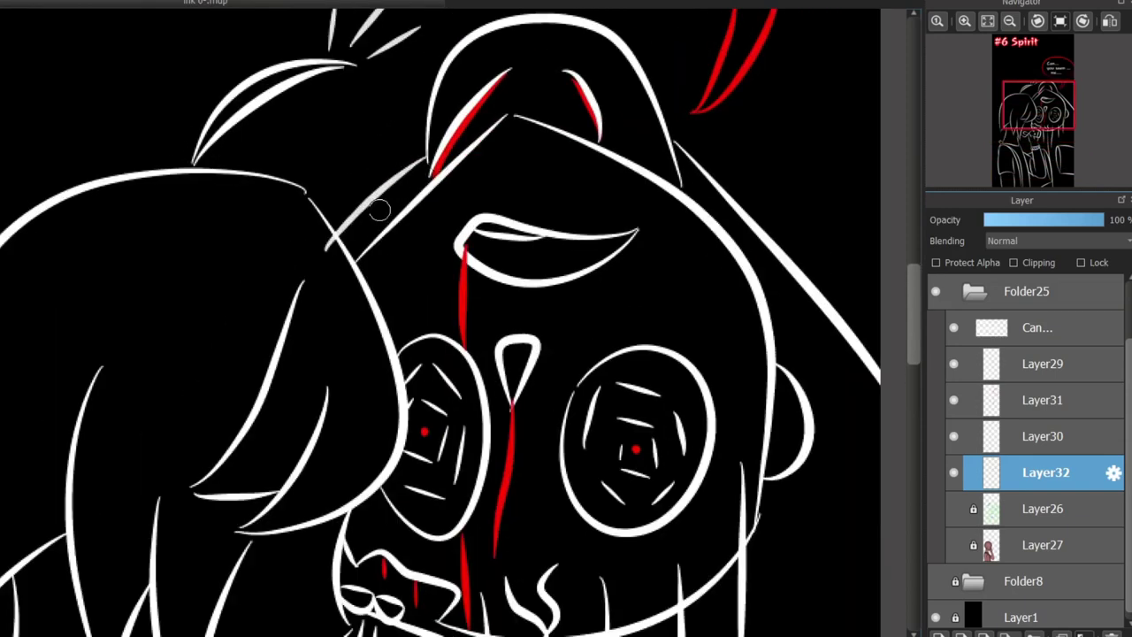
{"action": "scroll", "coordinate": [357, 275], "scroll_direction": "down", "scroll_amount": 8}
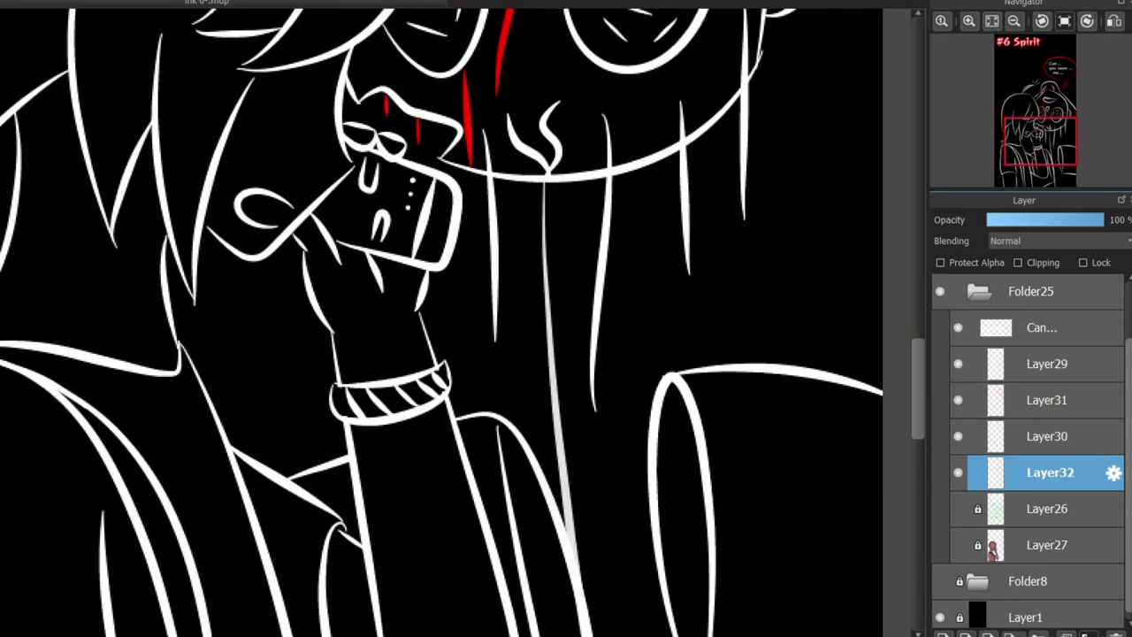
{"action": "scroll", "coordinate": [358, 275], "scroll_direction": "up", "scroll_amount": 8}
{"action": "scroll", "coordinate": [536, 301], "scroll_direction": "down", "scroll_amount": 8}
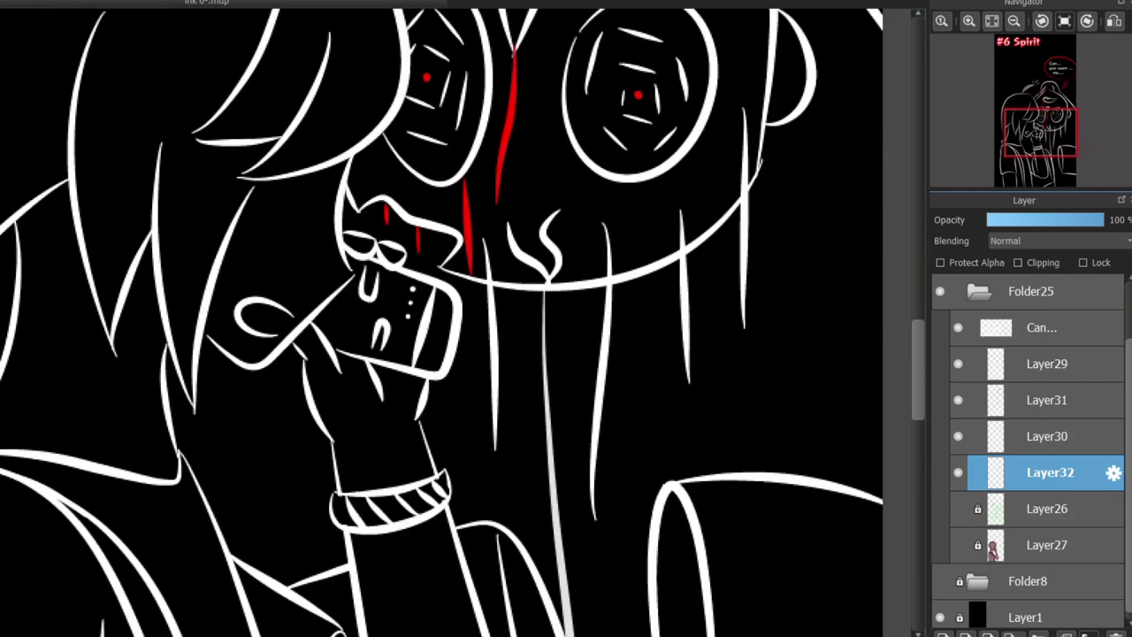
Erase the entire long pale line beneath the spirit's crown on Layer32
{"action": "left_click_drag", "start_coordinate": [546, 374], "coordinate": [545, 385]}
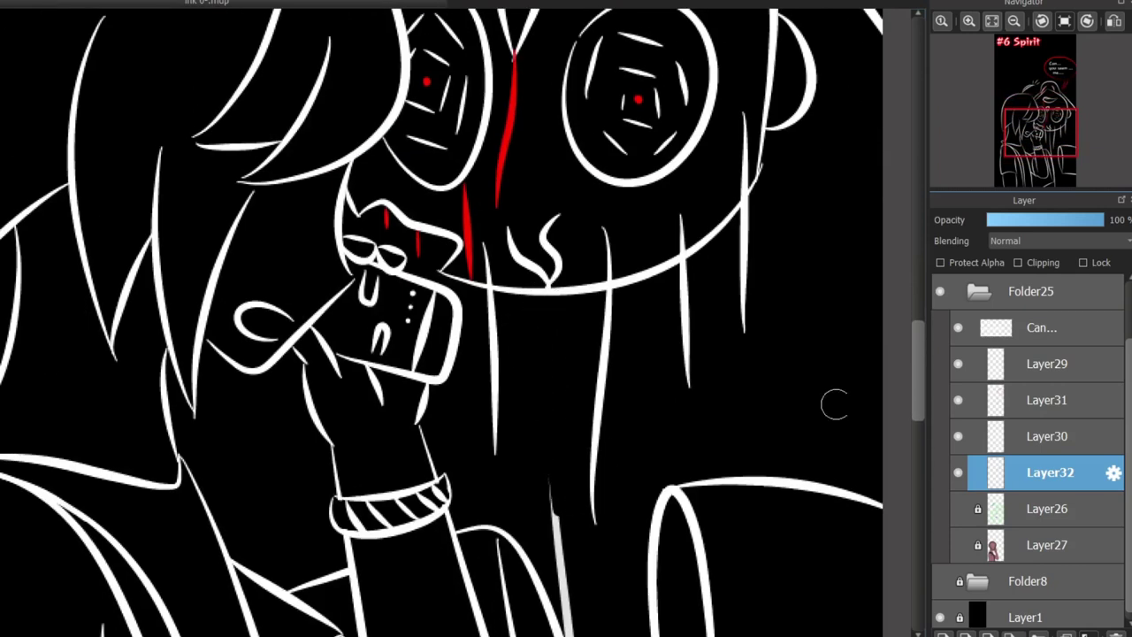
{"action": "scroll", "coordinate": [538, 140], "scroll_direction": "down", "scroll_amount": 8}
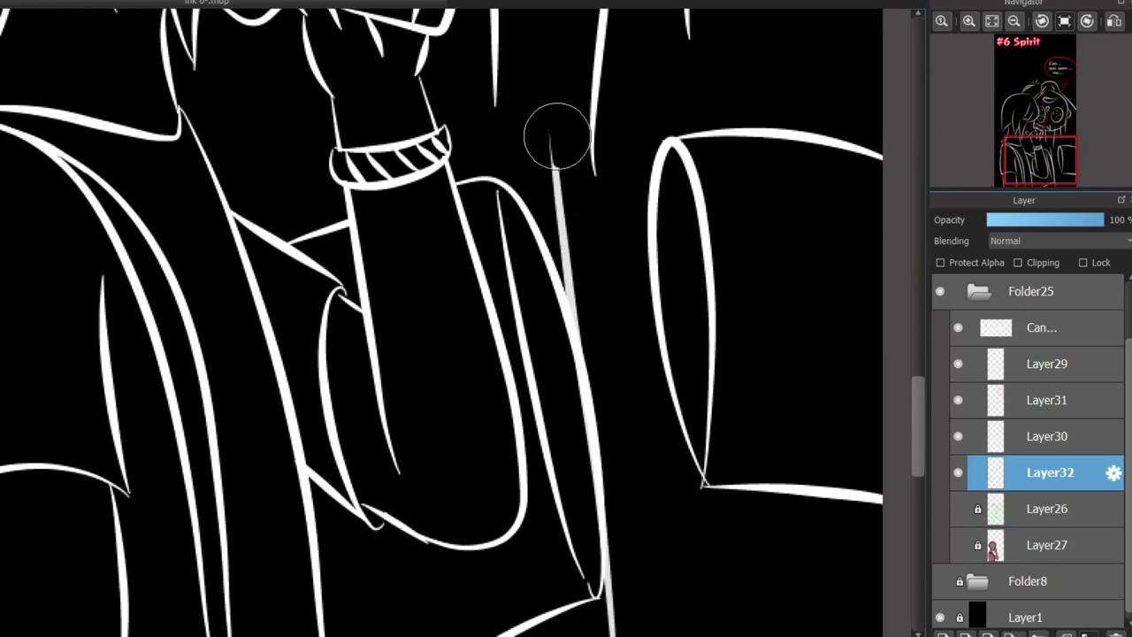
{"action": "left_click_drag", "start_coordinate": [555, 137], "coordinate": [581, 391]}
{"action": "scroll", "coordinate": [623, 514], "scroll_direction": "down", "scroll_amount": 4}
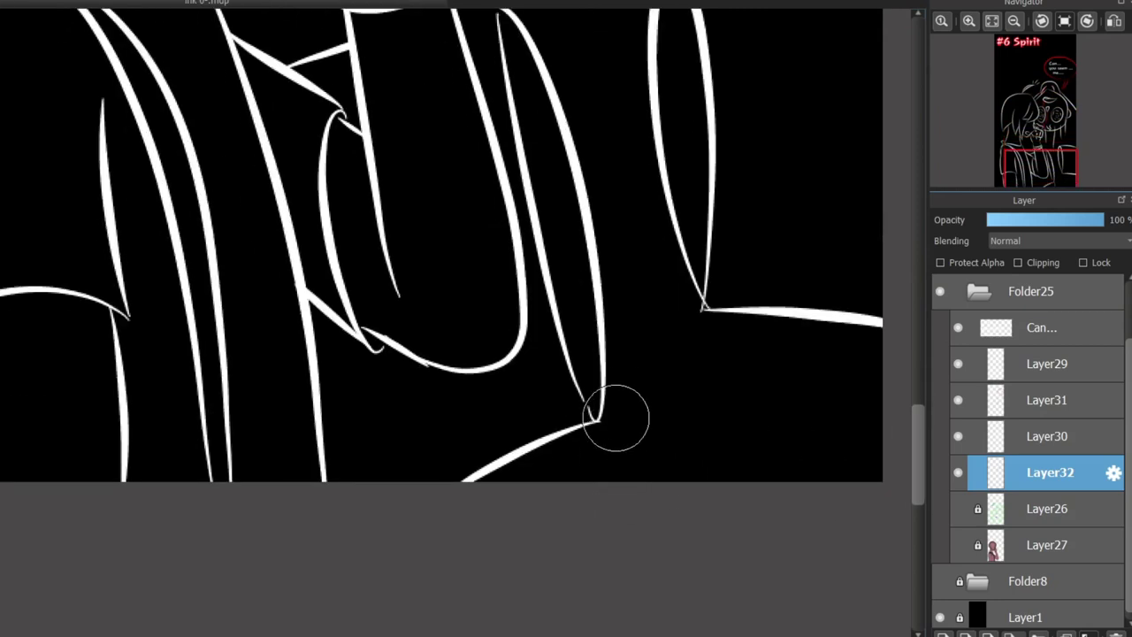
{"action": "scroll", "coordinate": [896, 402], "scroll_direction": "up", "scroll_amount": 10}
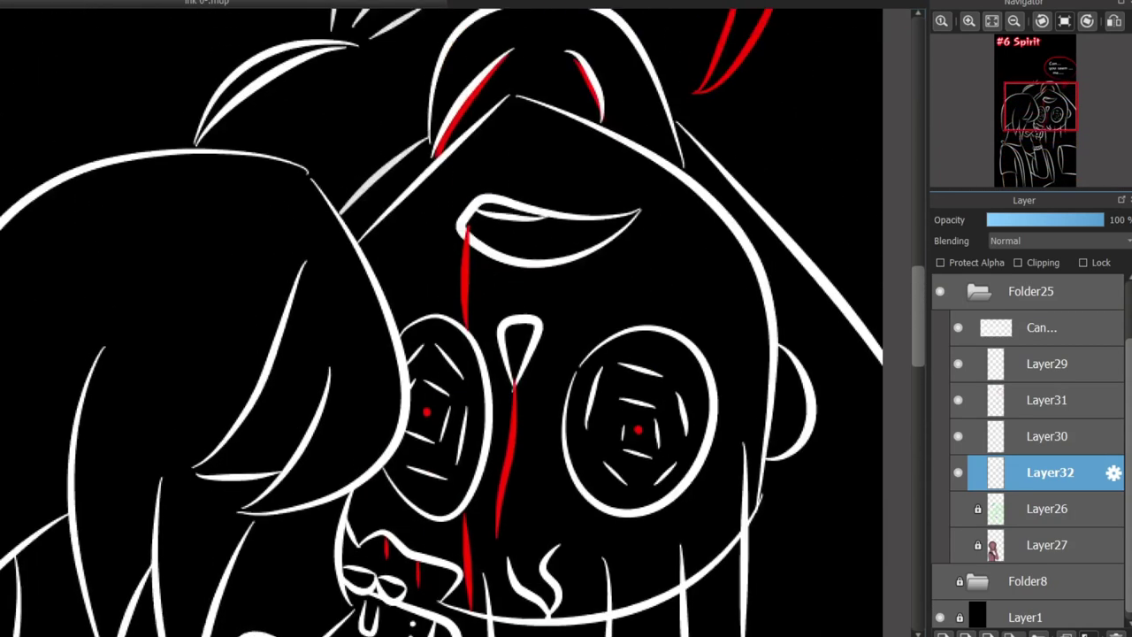
Paint a second tapered red drip on Layer31 from the nose tip past the crown's edge, with small drops below it
{"action": "scroll", "coordinate": [849, 299], "scroll_direction": "down", "scroll_amount": 6}
{"action": "scroll", "coordinate": [849, 298], "scroll_direction": "down", "scroll_amount": 2}
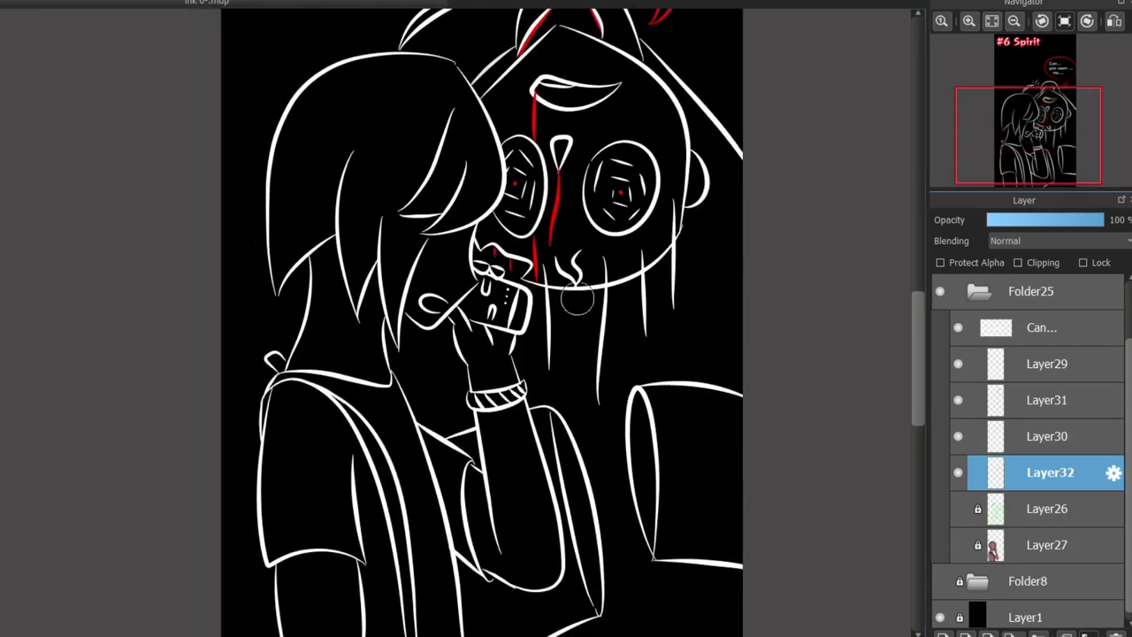
{"action": "scroll", "coordinate": [849, 298], "scroll_direction": "up", "scroll_amount": 2}
{"action": "scroll", "coordinate": [457, 322], "scroll_direction": "up", "scroll_amount": 2}
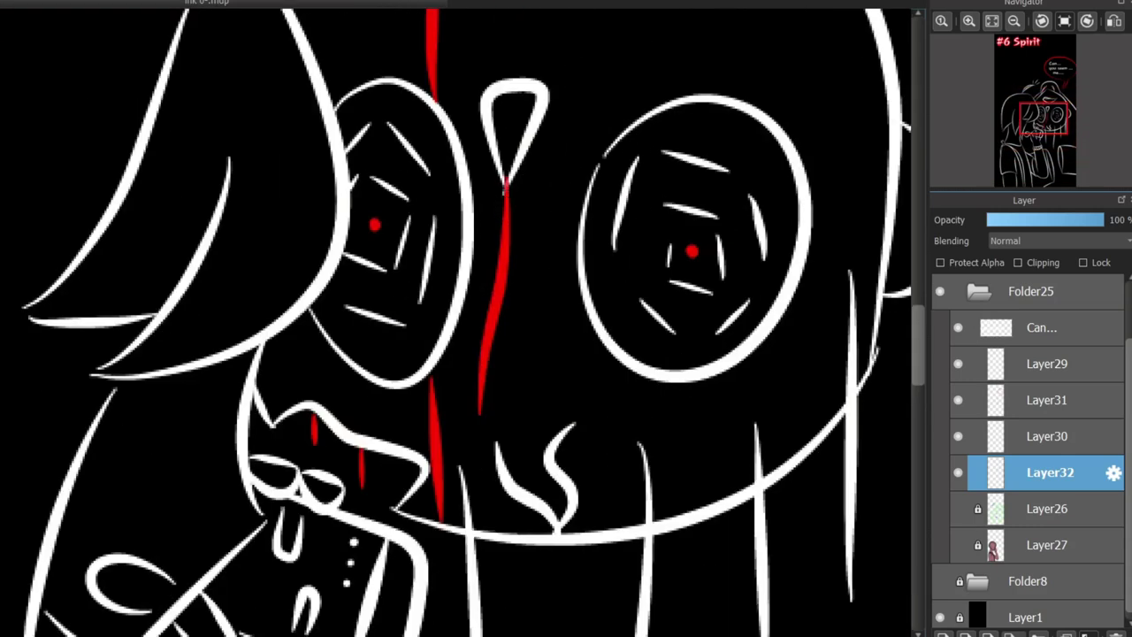
{"action": "left_click_drag", "start_coordinate": [523, 299], "coordinate": [593, 561]}
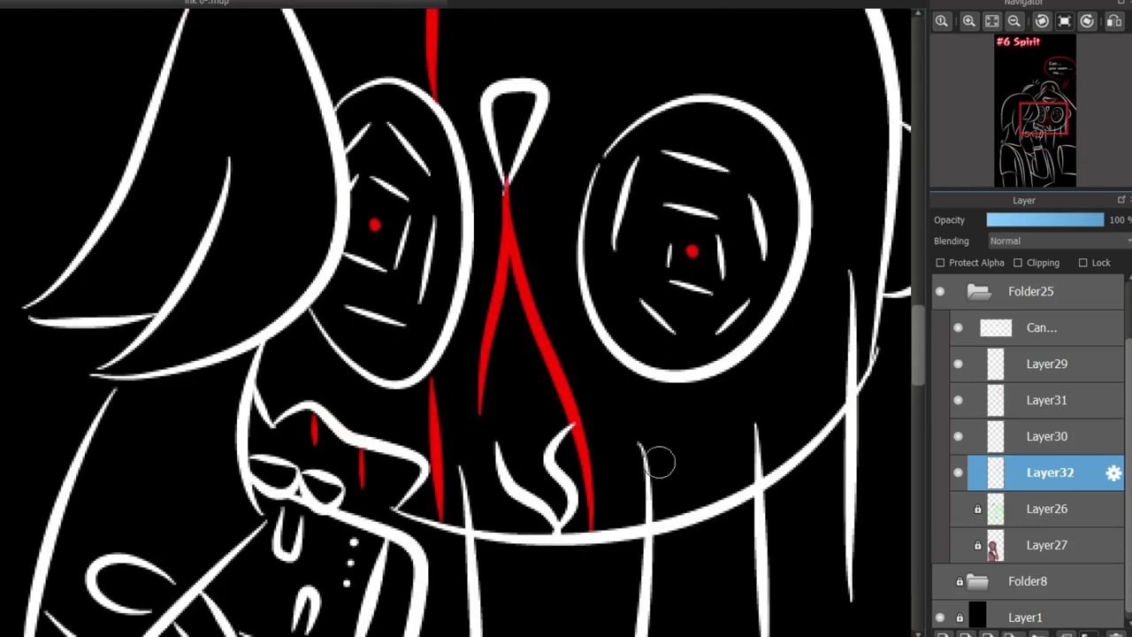
{"action": "key", "text": "ctrl+z"}
{"action": "left_click", "coordinate": [1050, 399]}
{"action": "mouse_move", "coordinate": [505, 188]}
{"action": "left_mouse_down"}
{"action": "mouse_move", "coordinate": [576, 533]}
{"action": "mouse_move", "coordinate": [582, 496]}
{"action": "mouse_move", "coordinate": [576, 571]}
{"action": "left_mouse_up"}
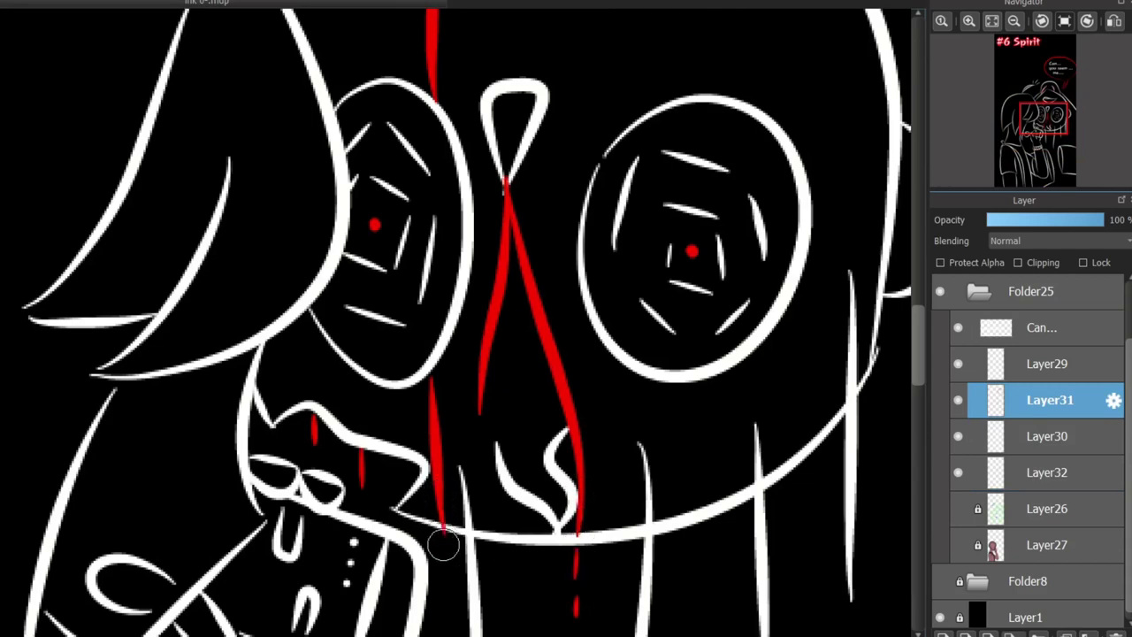
On Layer29, erase the thin stroke between the figure's jaw and raised hand and redraw it as a thicker tapered line
{"action": "scroll", "coordinate": [885, 389], "scroll_direction": "down", "scroll_amount": 10}
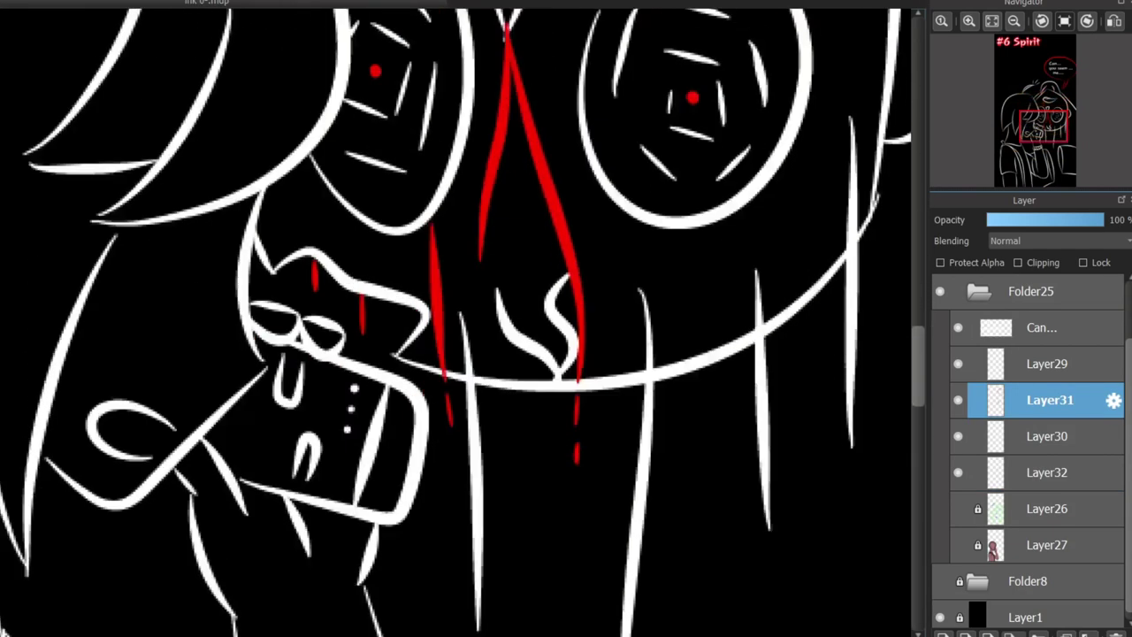
{"action": "scroll", "coordinate": [839, 344], "scroll_direction": "down", "scroll_amount": 2}
{"action": "scroll", "coordinate": [712, 371], "scroll_direction": "up", "scroll_amount": 3}
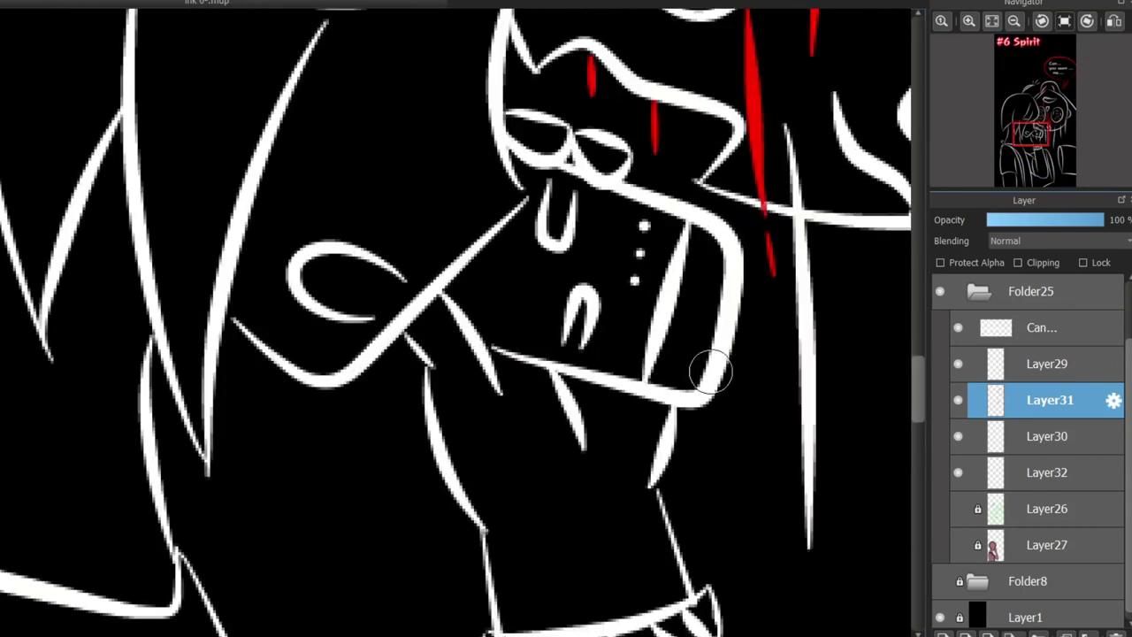
{"action": "scroll", "coordinate": [381, 367], "scroll_direction": "up", "scroll_amount": 2}
{"action": "left_click", "coordinate": [1050, 363]}
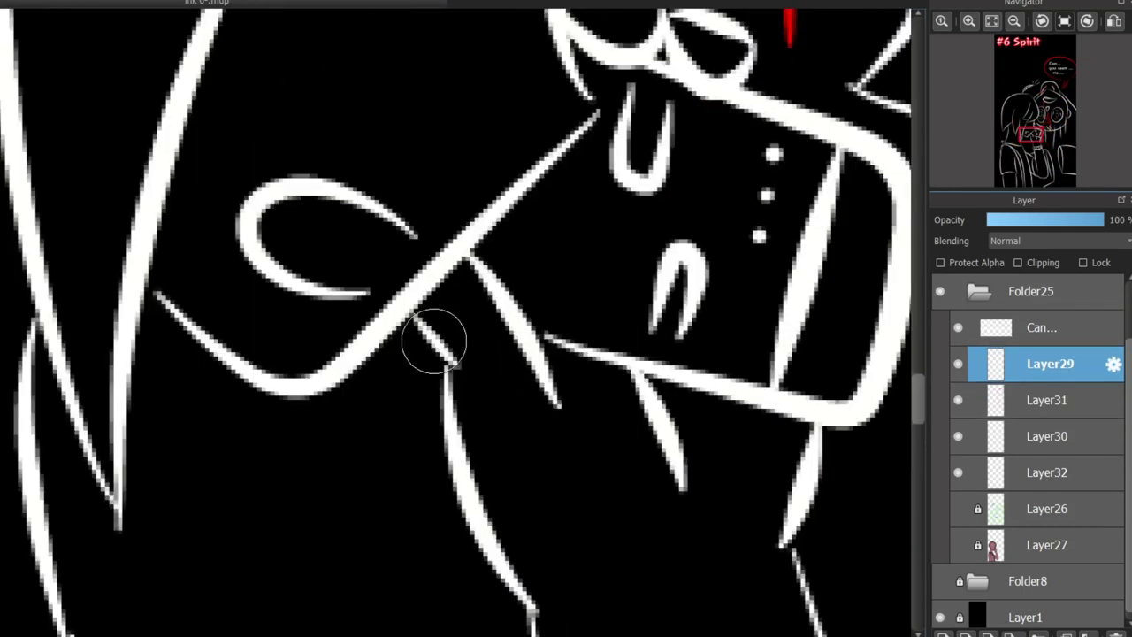
{"action": "mouse_move", "coordinate": [425, 329]}
{"action": "left_mouse_down"}
{"action": "mouse_move", "coordinate": [404, 346]}
{"action": "mouse_move", "coordinate": [447, 379]}
{"action": "left_mouse_up"}
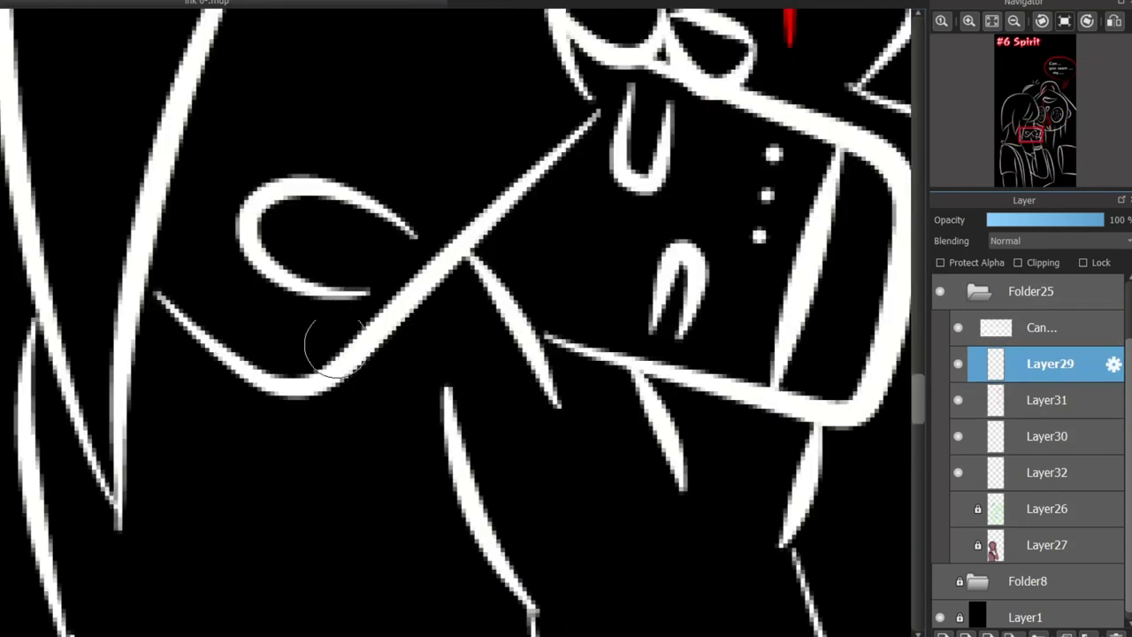
{"action": "left_click_drag", "start_coordinate": [418, 306], "coordinate": [467, 403]}
{"action": "key", "text": "ctrl+z"}
{"action": "left_click_drag", "start_coordinate": [430, 342], "coordinate": [463, 399]}
{"action": "key", "text": "ctrl+z"}
{"action": "left_click_drag", "start_coordinate": [422, 302], "coordinate": [464, 408]}
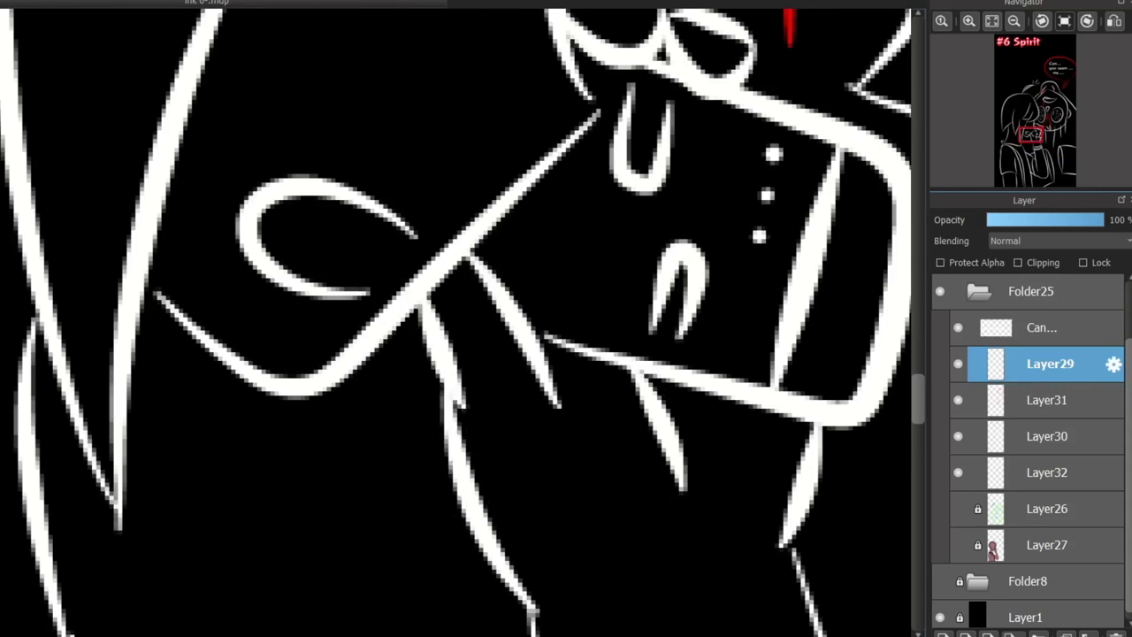
Replace the two U-shaped marks on the figure's mask with three solid leaf-shaped strokes and add a small bracket beside its end line
{"action": "left_click_drag", "start_coordinate": [468, 328], "coordinate": [662, 253]}
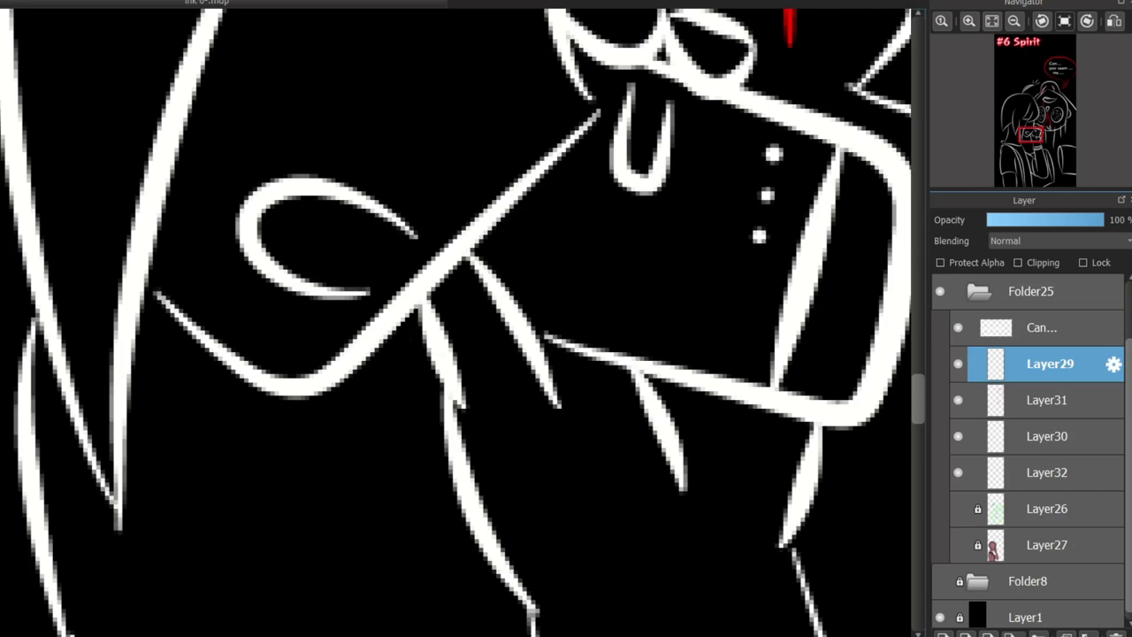
{"action": "mouse_move", "coordinate": [641, 181]}
{"action": "left_mouse_down"}
{"action": "mouse_move", "coordinate": [629, 86]}
{"action": "mouse_move", "coordinate": [620, 181]}
{"action": "mouse_move", "coordinate": [650, 207]}
{"action": "mouse_move", "coordinate": [666, 171]}
{"action": "mouse_move", "coordinate": [614, 144]}
{"action": "left_mouse_up"}
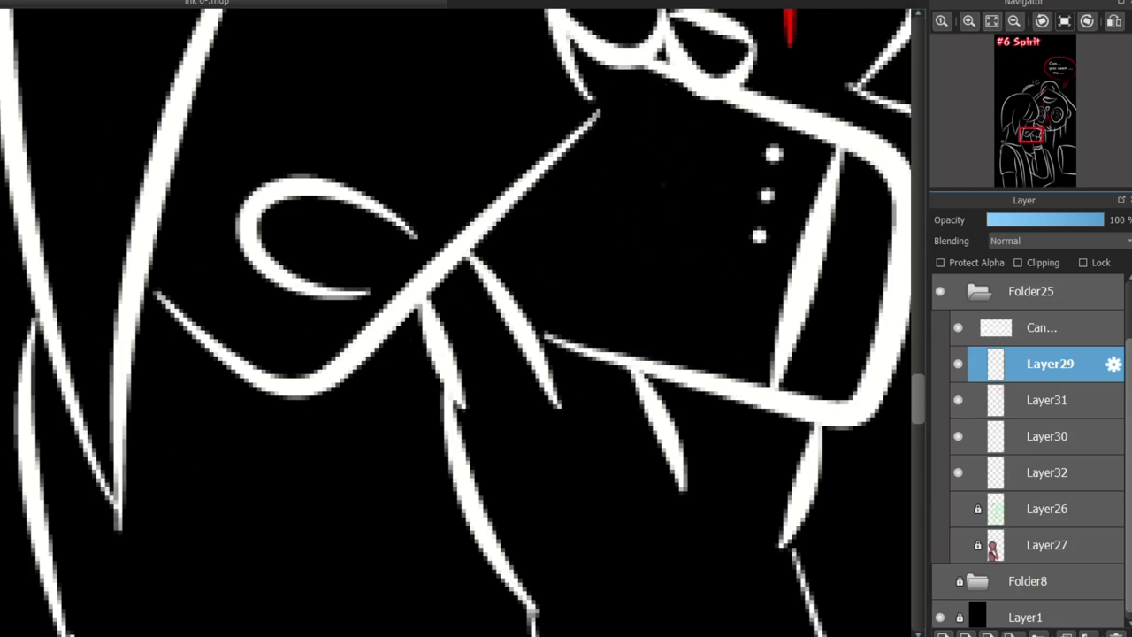
{"action": "mouse_move", "coordinate": [717, 126]}
{"action": "left_mouse_down"}
{"action": "mouse_move", "coordinate": [690, 139]}
{"action": "mouse_move", "coordinate": [690, 240]}
{"action": "left_mouse_up"}
{"action": "key", "text": "ctrl+z"}
{"action": "left_click_drag", "start_coordinate": [665, 336], "coordinate": [682, 264]}
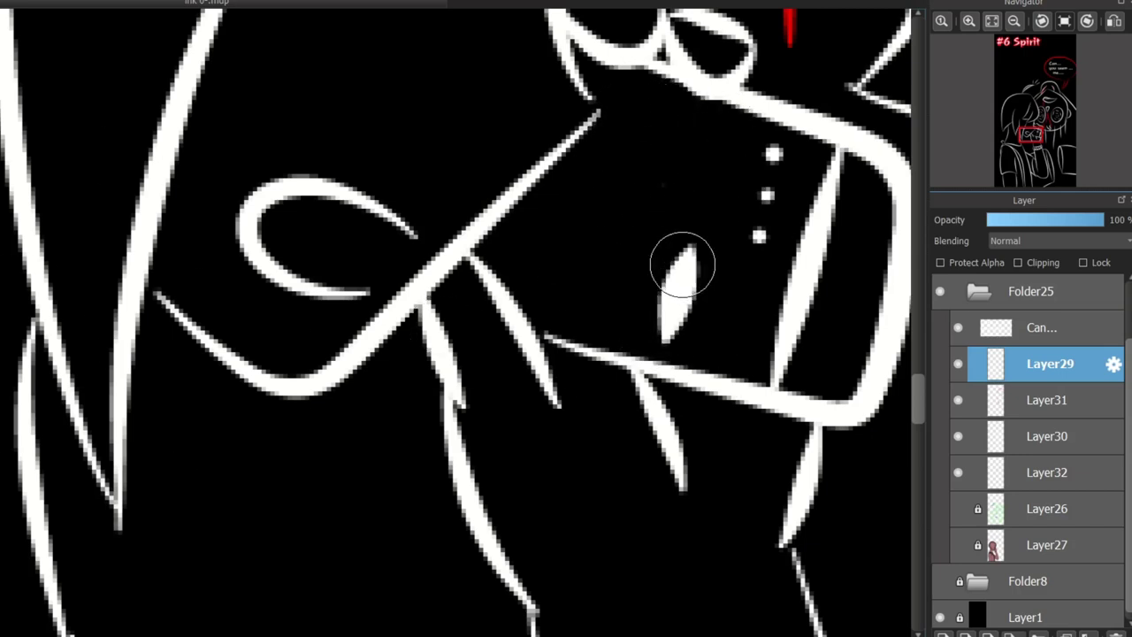
{"action": "left_click_drag", "start_coordinate": [655, 191], "coordinate": [691, 111]}
{"action": "left_click_drag", "start_coordinate": [598, 200], "coordinate": [549, 310]}
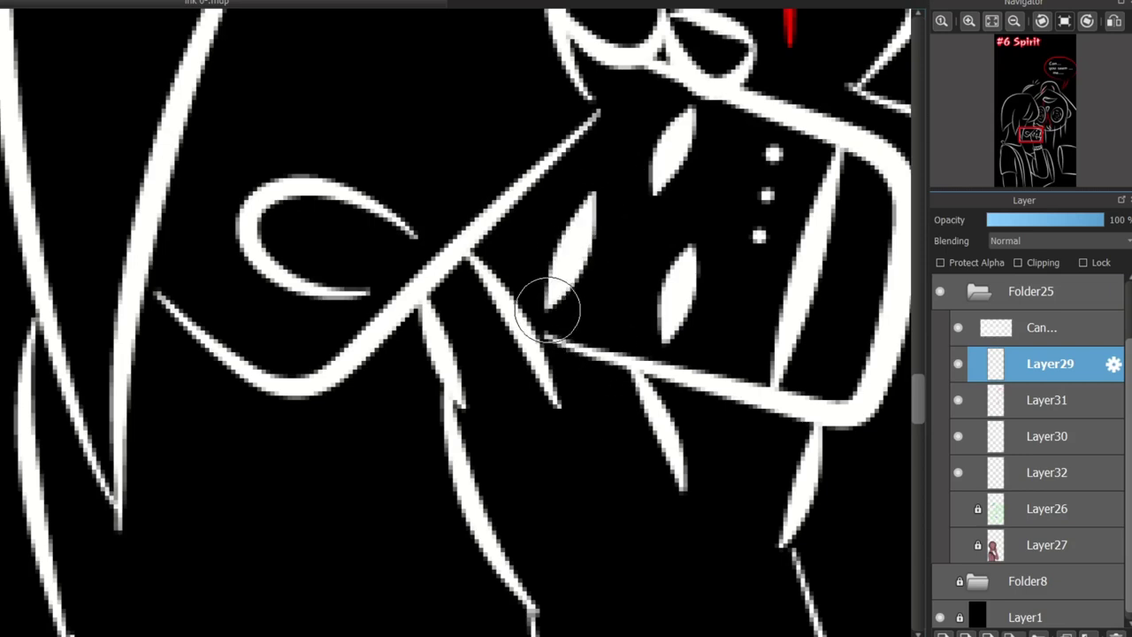
{"action": "mouse_move", "coordinate": [473, 623]}
{"action": "left_mouse_down"}
{"action": "mouse_move", "coordinate": [103, 624]}
{"action": "mouse_move", "coordinate": [139, 624]}
{"action": "left_mouse_up"}
{"action": "left_click_drag", "start_coordinate": [482, 306], "coordinate": [487, 234]}
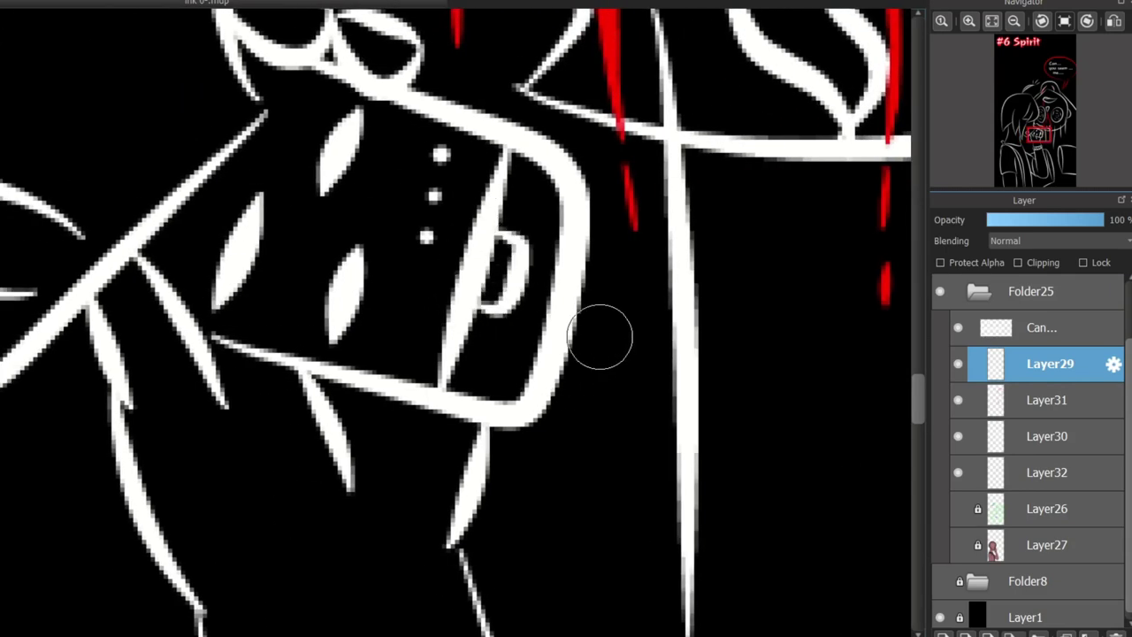
Recolour the speech bubble text "Can... you seem ... me...." red
{"action": "scroll", "coordinate": [600, 337], "scroll_direction": "down", "scroll_amount": 5}
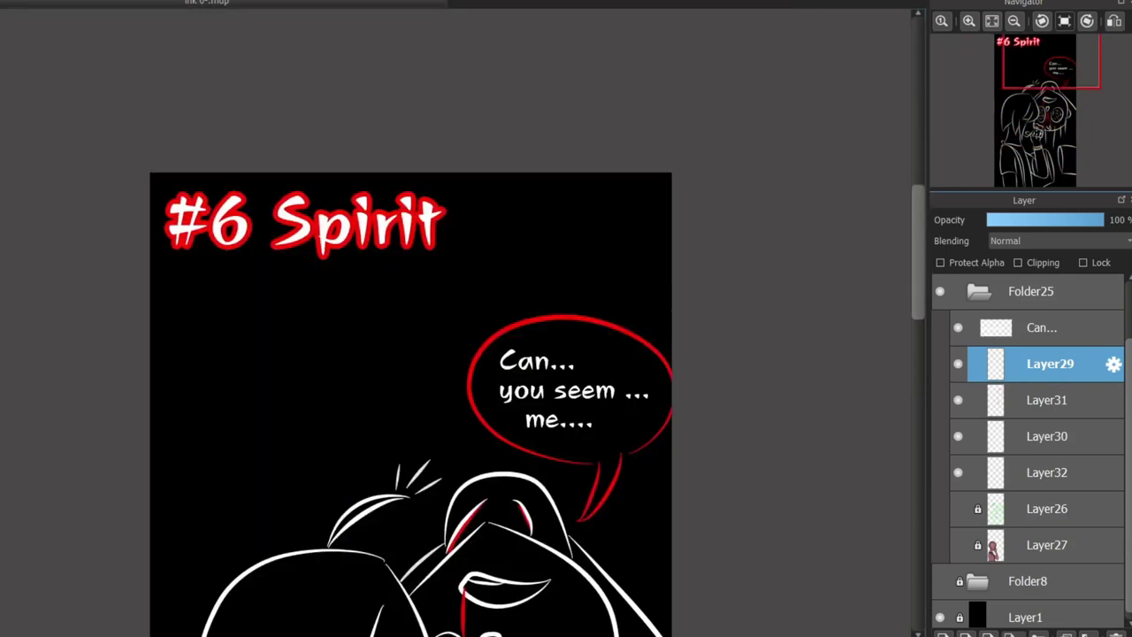
{"action": "scroll", "coordinate": [662, 271], "scroll_direction": "down", "scroll_amount": 3}
{"action": "scroll", "coordinate": [661, 271], "scroll_direction": "up", "scroll_amount": 2}
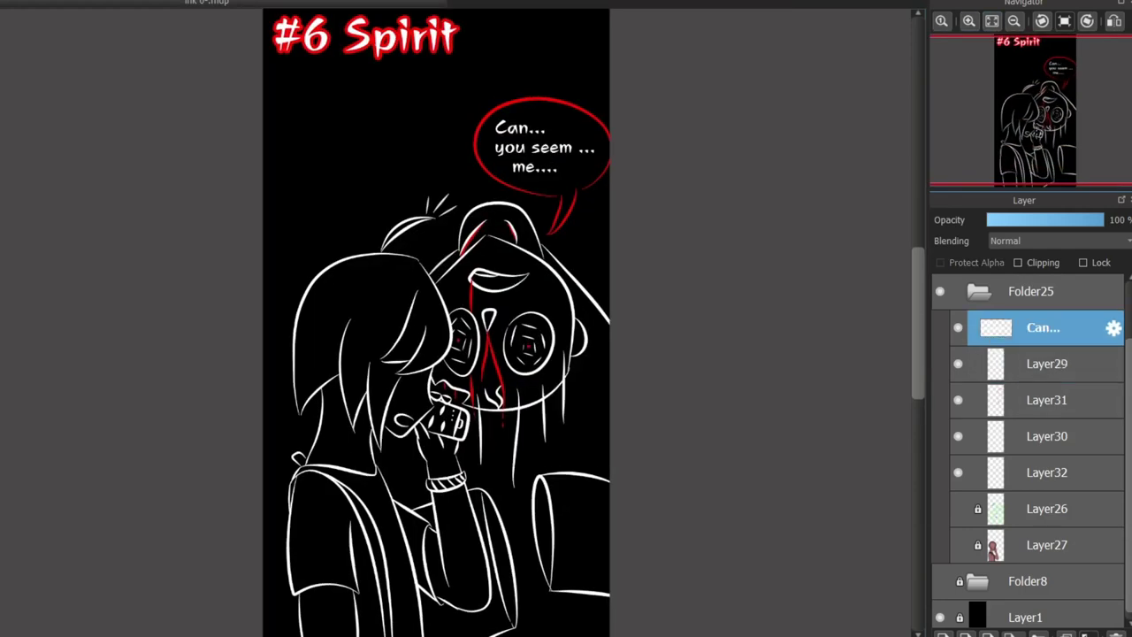
{"action": "scroll", "coordinate": [425, 398], "scroll_direction": "up", "scroll_amount": 3}
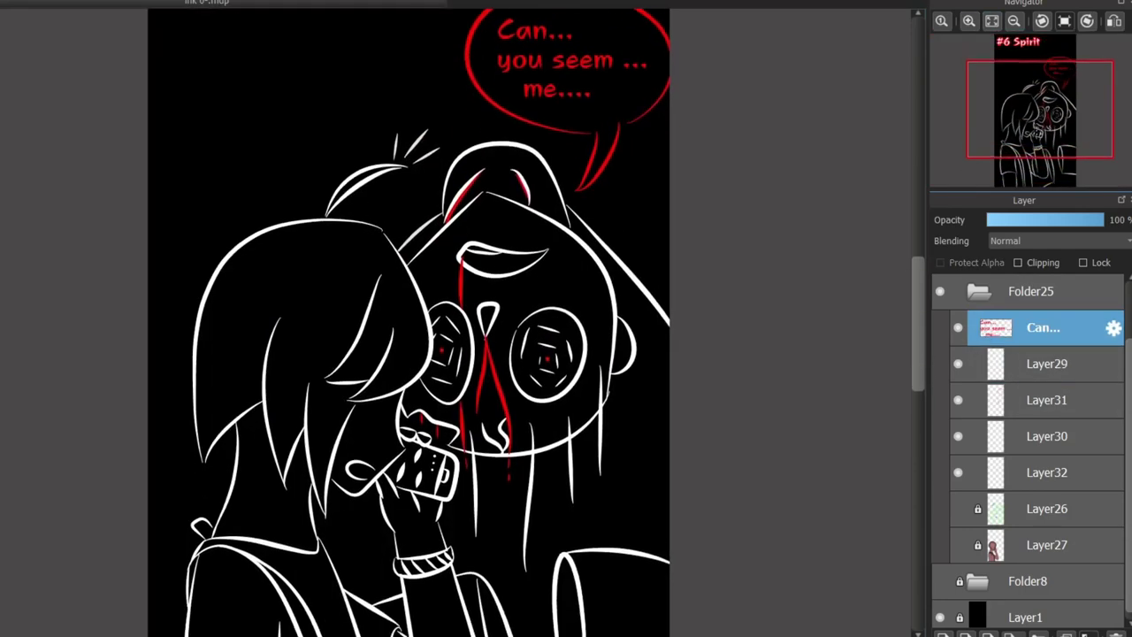
{"action": "scroll", "coordinate": [425, 323], "scroll_direction": "down", "scroll_amount": 3}
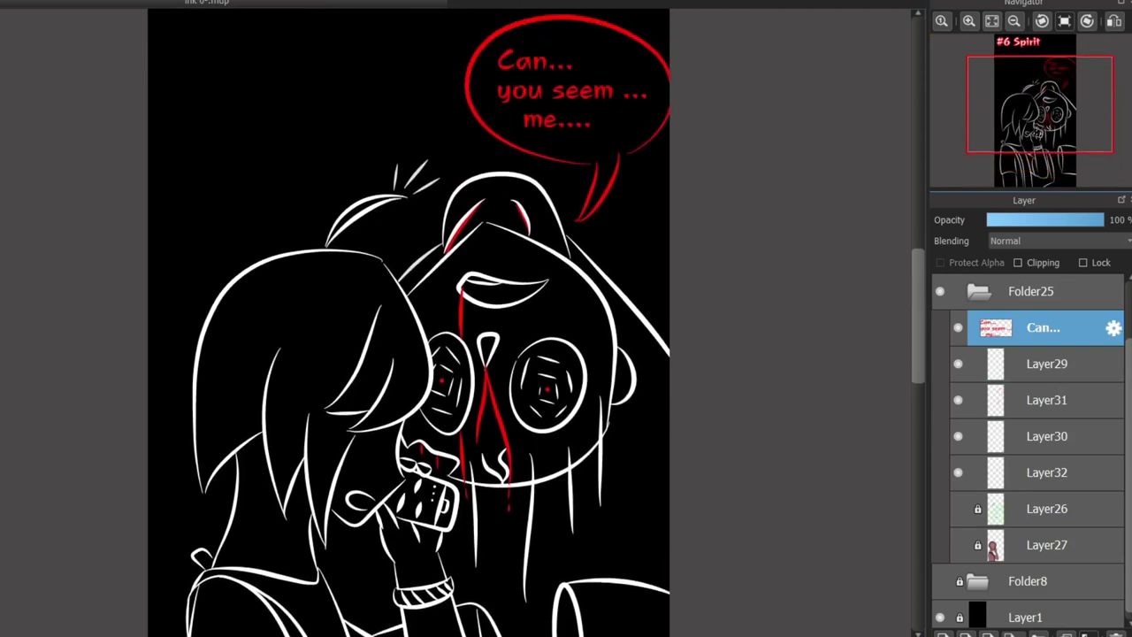
{"action": "scroll", "coordinate": [424, 323], "scroll_direction": "up", "scroll_amount": 3}
{"action": "scroll", "coordinate": [606, 334], "scroll_direction": "down", "scroll_amount": 3}
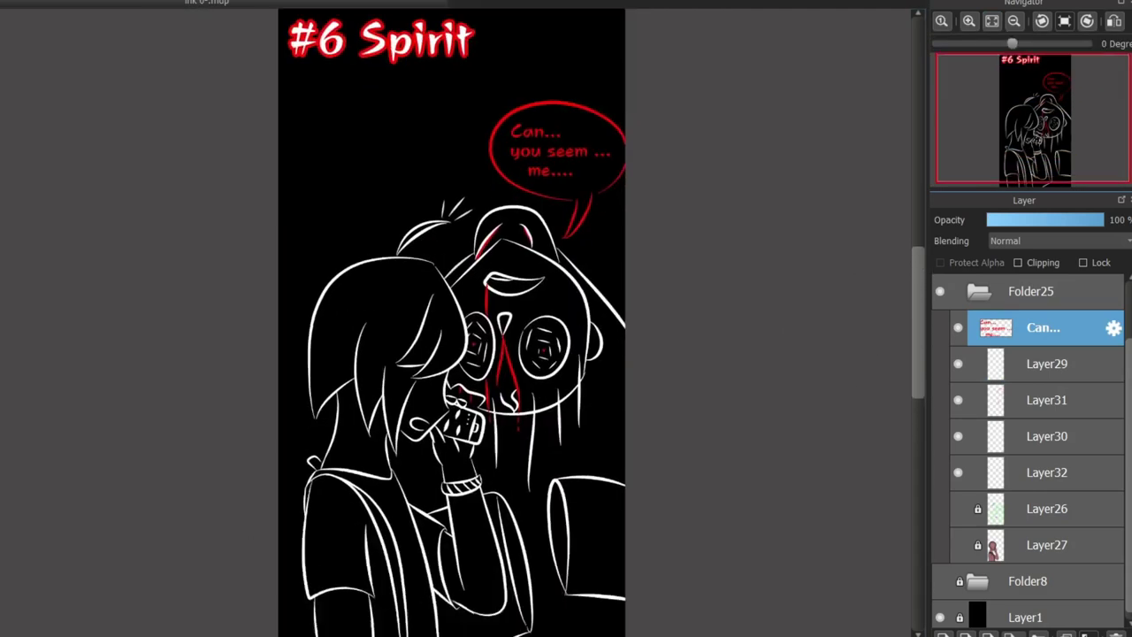
Erase the three leaf-shaped strokes and the three dots from the mask on Layer29
{"action": "scroll", "coordinate": [495, 301], "scroll_direction": "up", "scroll_amount": 4}
{"action": "scroll", "coordinate": [467, 283], "scroll_direction": "up", "scroll_amount": 3}
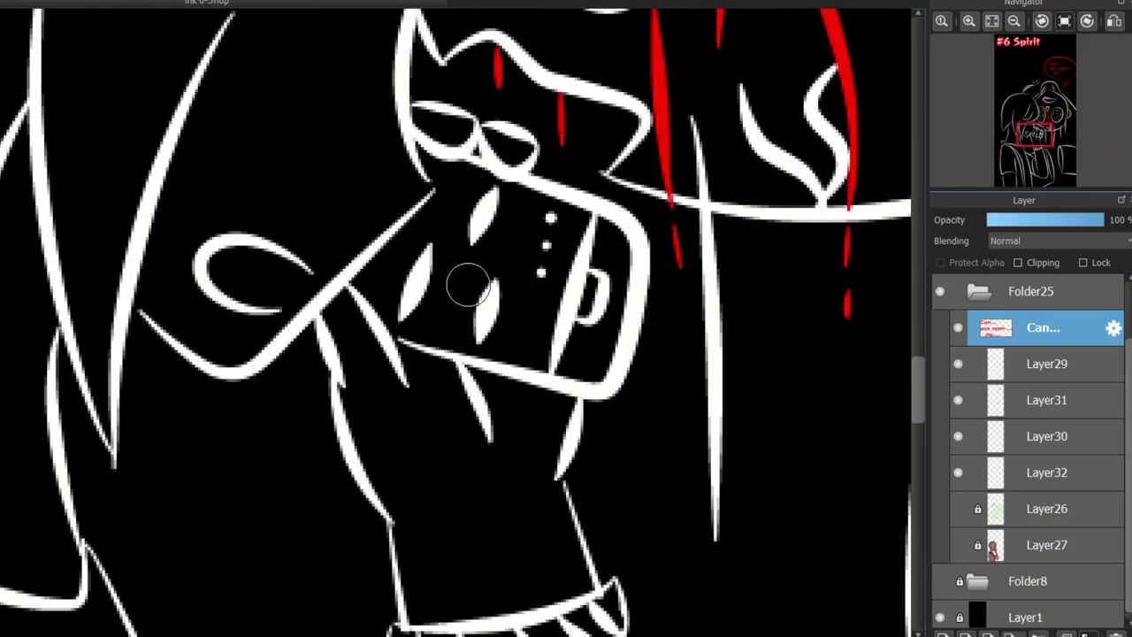
{"action": "scroll", "coordinate": [467, 283], "scroll_direction": "down", "scroll_amount": 2}
{"action": "scroll", "coordinate": [429, 265], "scroll_direction": "up", "scroll_amount": 3}
{"action": "left_click", "coordinate": [429, 265], "text": "ctrl"}
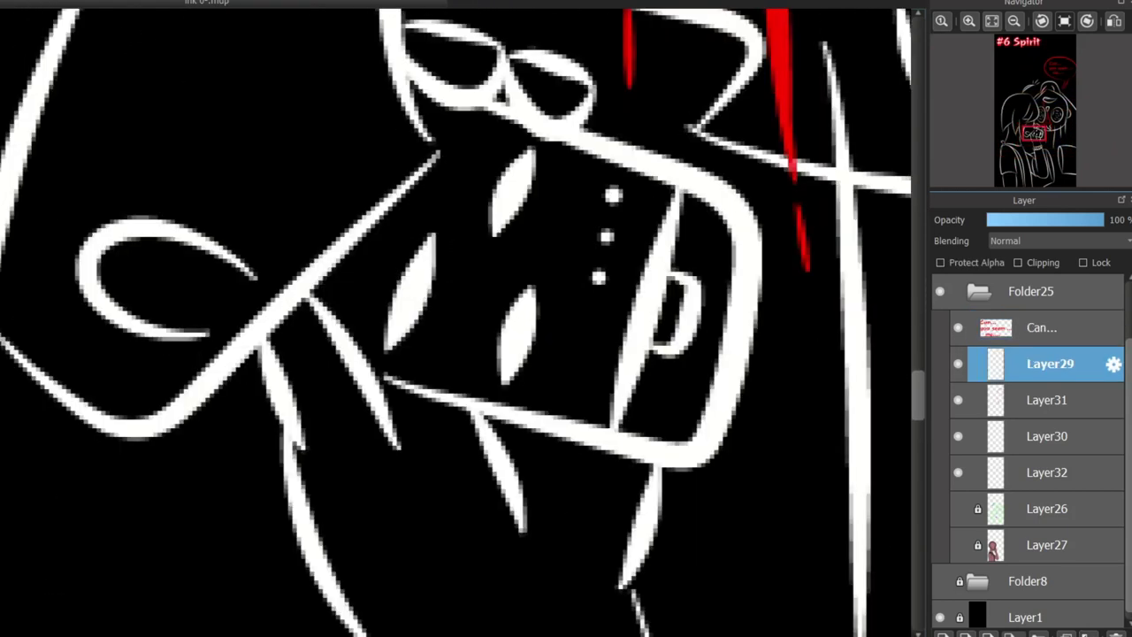
{"action": "mouse_move", "coordinate": [398, 322]}
{"action": "left_mouse_down"}
{"action": "mouse_move", "coordinate": [425, 237]}
{"action": "mouse_move", "coordinate": [401, 334]}
{"action": "mouse_move", "coordinate": [398, 302]}
{"action": "mouse_move", "coordinate": [486, 370]}
{"action": "mouse_move", "coordinate": [511, 339]}
{"action": "mouse_move", "coordinate": [505, 298]}
{"action": "mouse_move", "coordinate": [526, 277]}
{"action": "mouse_move", "coordinate": [487, 243]}
{"action": "mouse_move", "coordinate": [518, 173]}
{"action": "left_mouse_up"}
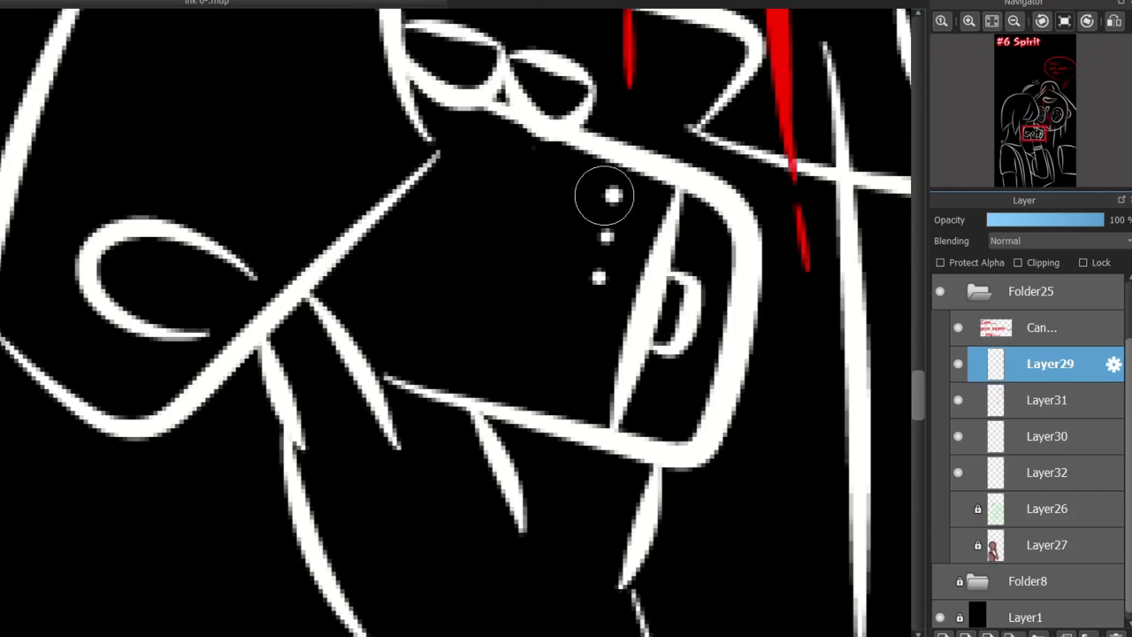
{"action": "left_click_drag", "start_coordinate": [604, 197], "coordinate": [559, 223]}
Draw a slanted dividing line across the mask with a row of three white dots on the side facing the hair
{"action": "left_click_drag", "start_coordinate": [571, 159], "coordinate": [513, 369]}
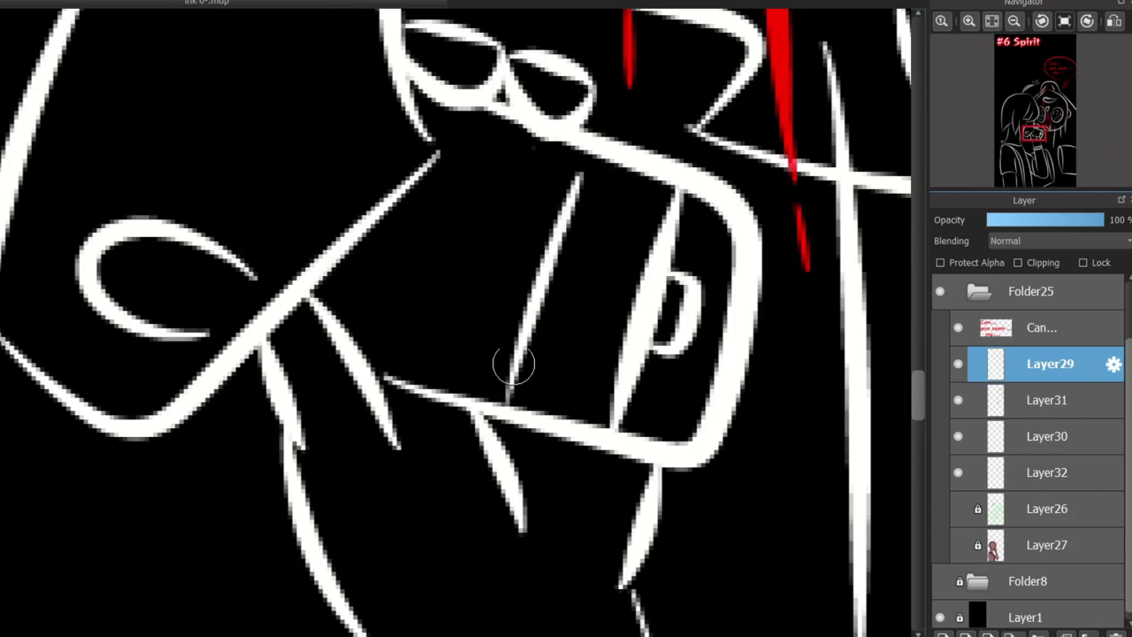
{"action": "key", "text": "ctrl+z"}
{"action": "left_click_drag", "start_coordinate": [518, 328], "coordinate": [501, 173]}
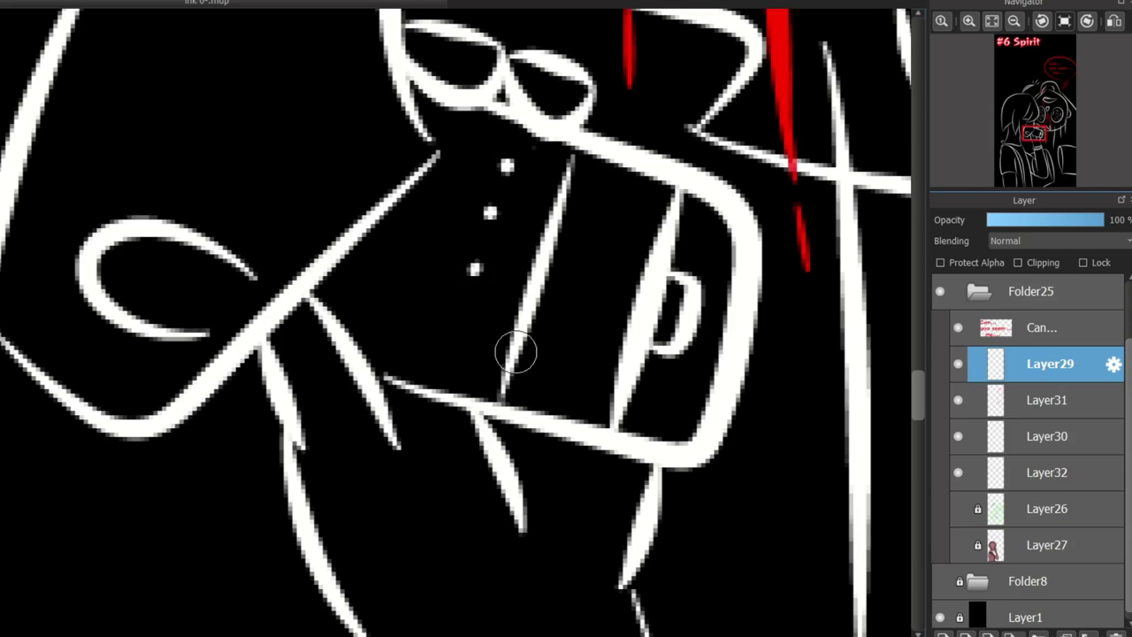
Fill the band between the mask's two slanted lines with a grille of five short crossbars and one lengthwise line
{"action": "left_click_drag", "start_coordinate": [530, 357], "coordinate": [609, 372]}
{"action": "left_click_drag", "start_coordinate": [543, 312], "coordinate": [614, 333]}
{"action": "left_click_drag", "start_coordinate": [557, 268], "coordinate": [632, 287]}
{"action": "left_click_drag", "start_coordinate": [566, 224], "coordinate": [635, 247]}
{"action": "left_click_drag", "start_coordinate": [571, 191], "coordinate": [659, 223]}
{"action": "left_click_drag", "start_coordinate": [594, 168], "coordinate": [542, 412]}
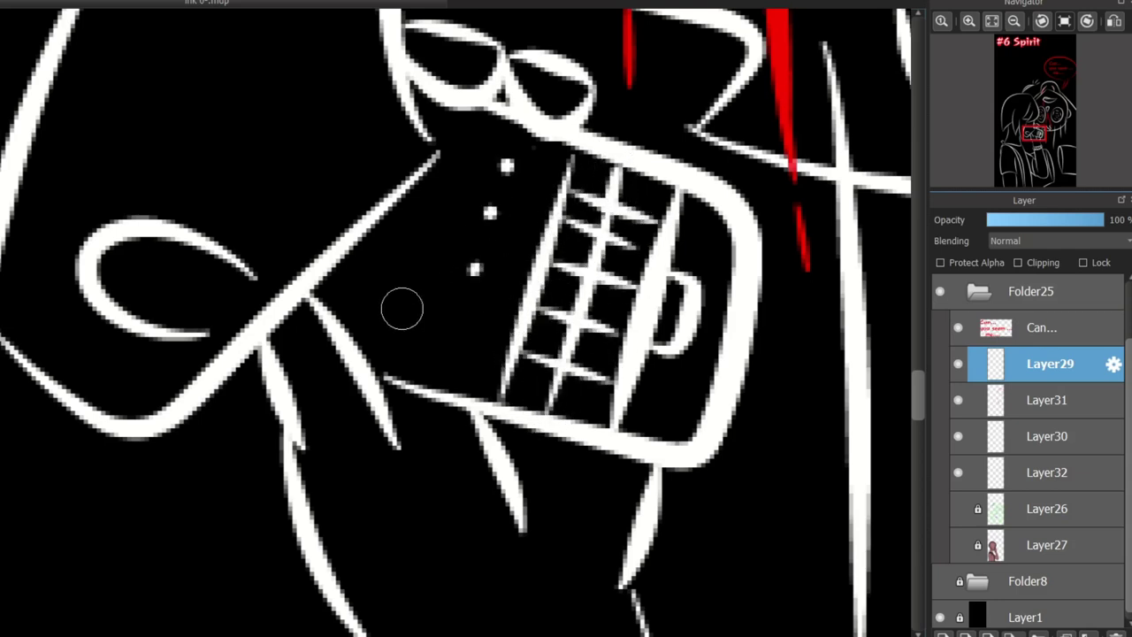
Look over the inked drawing from the speech bubble down to the figure's shoulders and raised hand
{"action": "scroll", "coordinate": [516, 359], "scroll_direction": "down", "scroll_amount": 3}
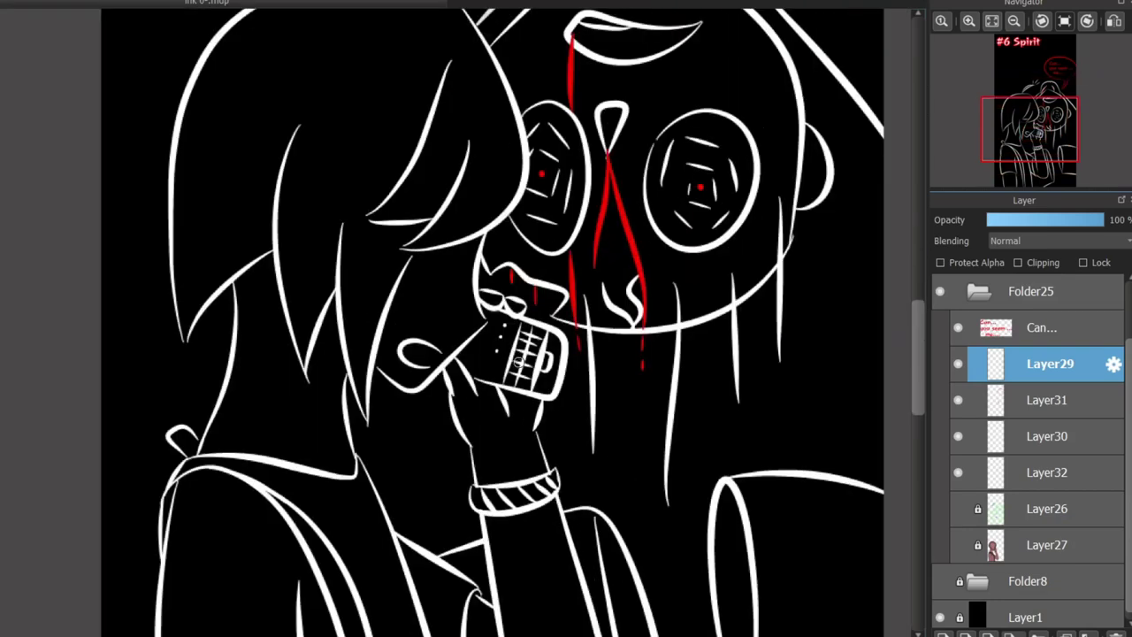
{"action": "scroll", "coordinate": [515, 360], "scroll_direction": "up", "scroll_amount": 2}
{"action": "scroll", "coordinate": [319, 364], "scroll_direction": "down", "scroll_amount": 5}
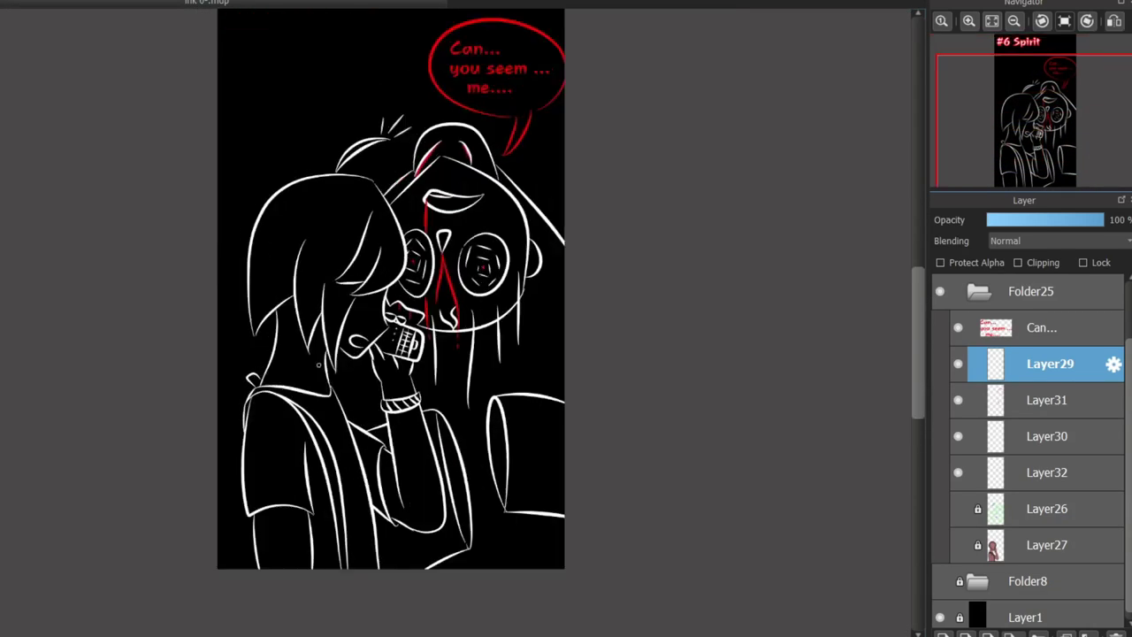
{"action": "scroll", "coordinate": [389, 309], "scroll_direction": "up", "scroll_amount": 4}
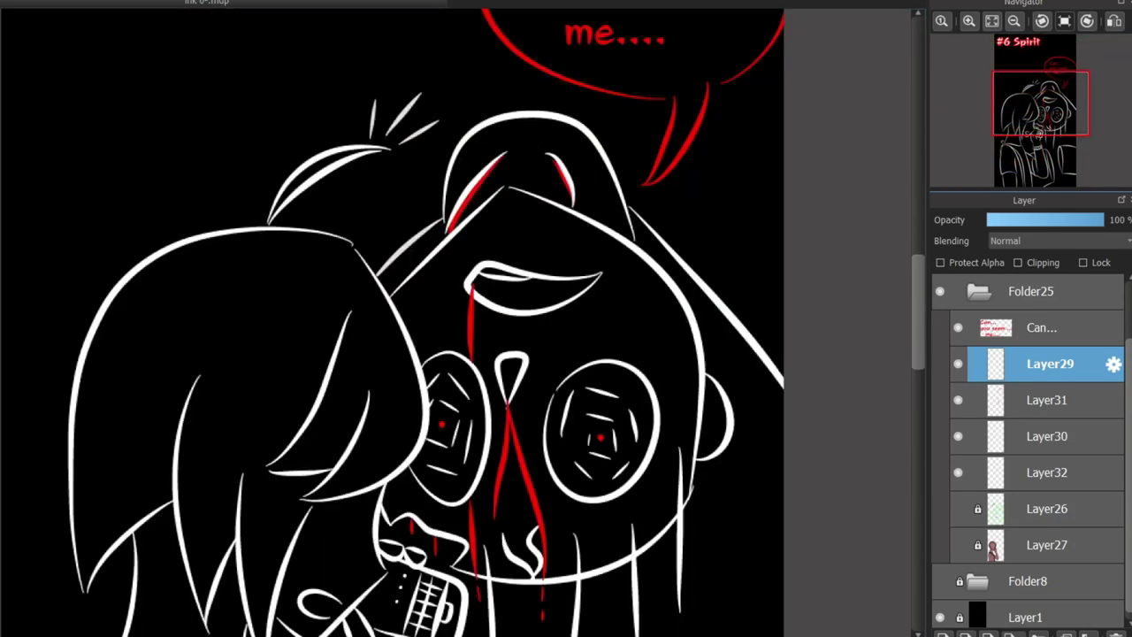
{"action": "scroll", "coordinate": [503, 331], "scroll_direction": "down", "scroll_amount": 2}
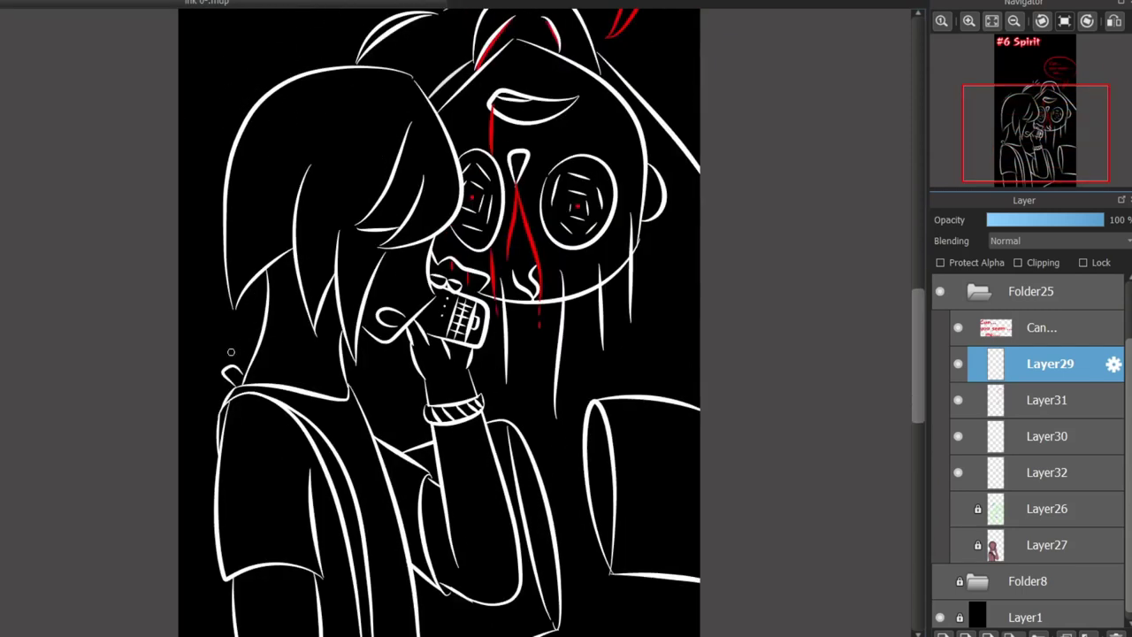
{"action": "scroll", "coordinate": [231, 352], "scroll_direction": "up", "scroll_amount": 2}
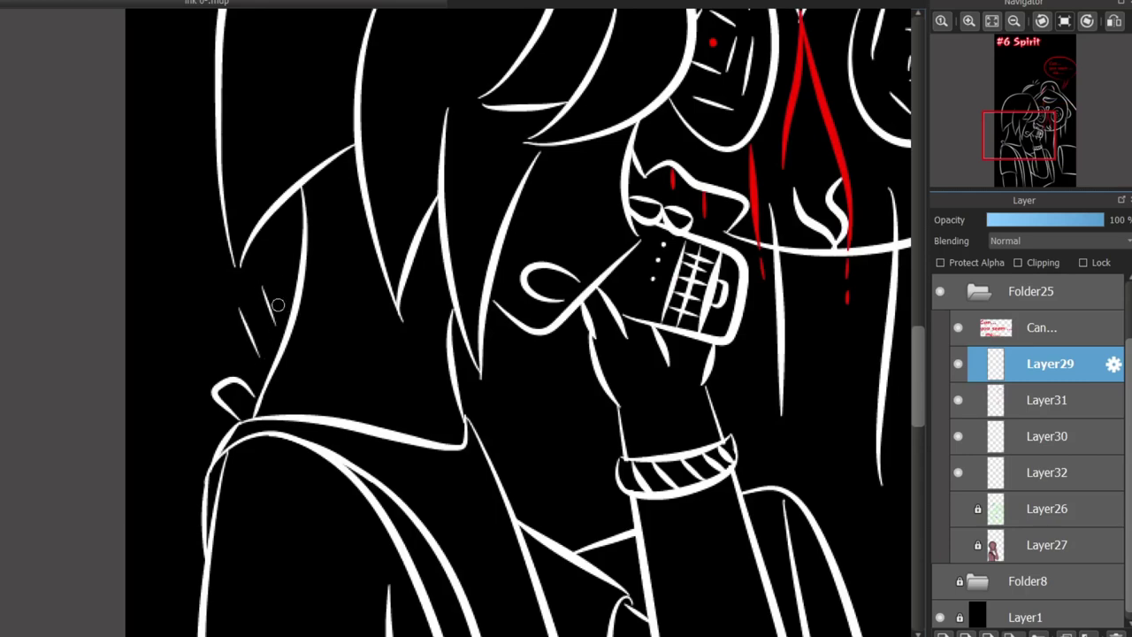
{"action": "left_click_drag", "start_coordinate": [677, 603], "coordinate": [499, 603]}
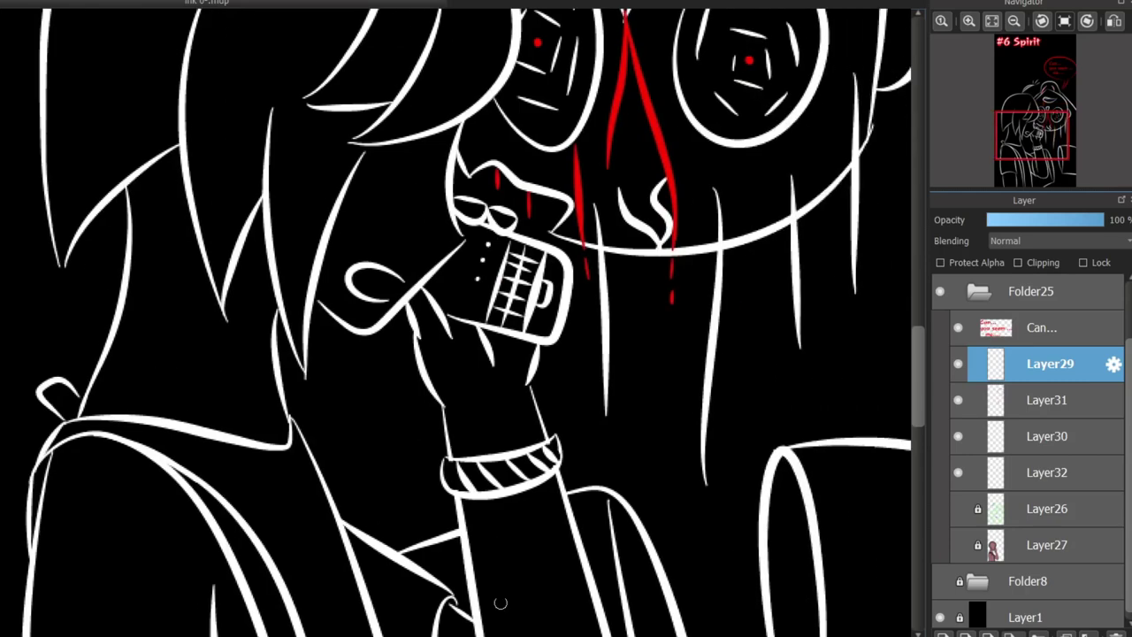
{"action": "scroll", "coordinate": [909, 403], "scroll_direction": "up", "scroll_amount": 4}
{"action": "scroll", "coordinate": [909, 389], "scroll_direction": "down", "scroll_amount": 6}
{"action": "scroll", "coordinate": [909, 380], "scroll_direction": "up", "scroll_amount": 8}
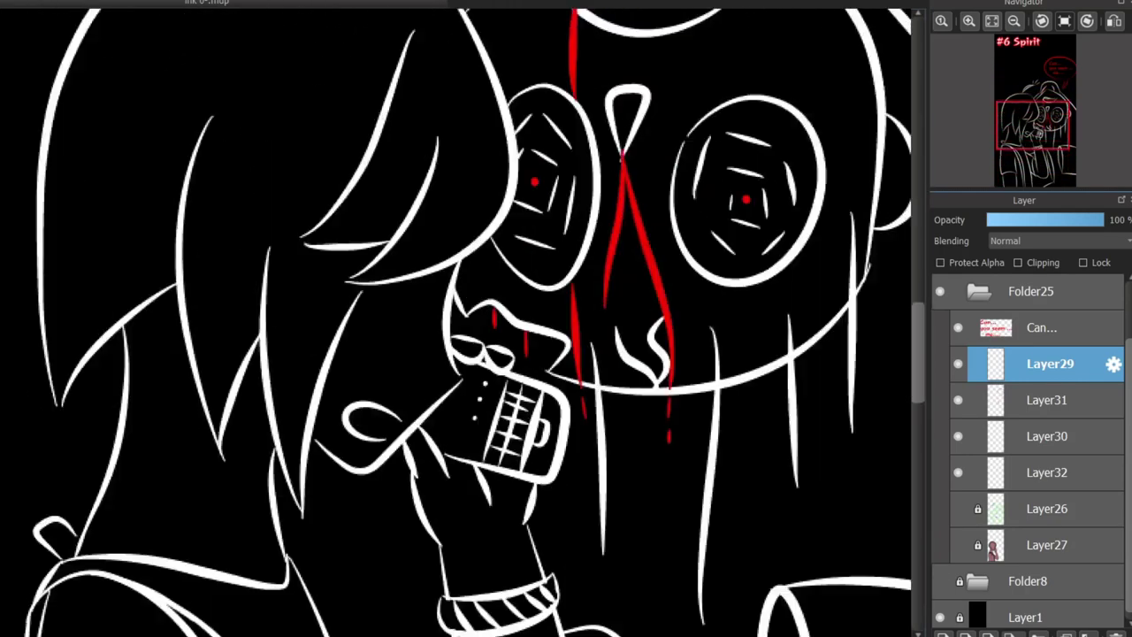
Try an outlined exclamation mark above the figure's head and undo it
{"action": "scroll", "coordinate": [908, 368], "scroll_direction": "up", "scroll_amount": 3}
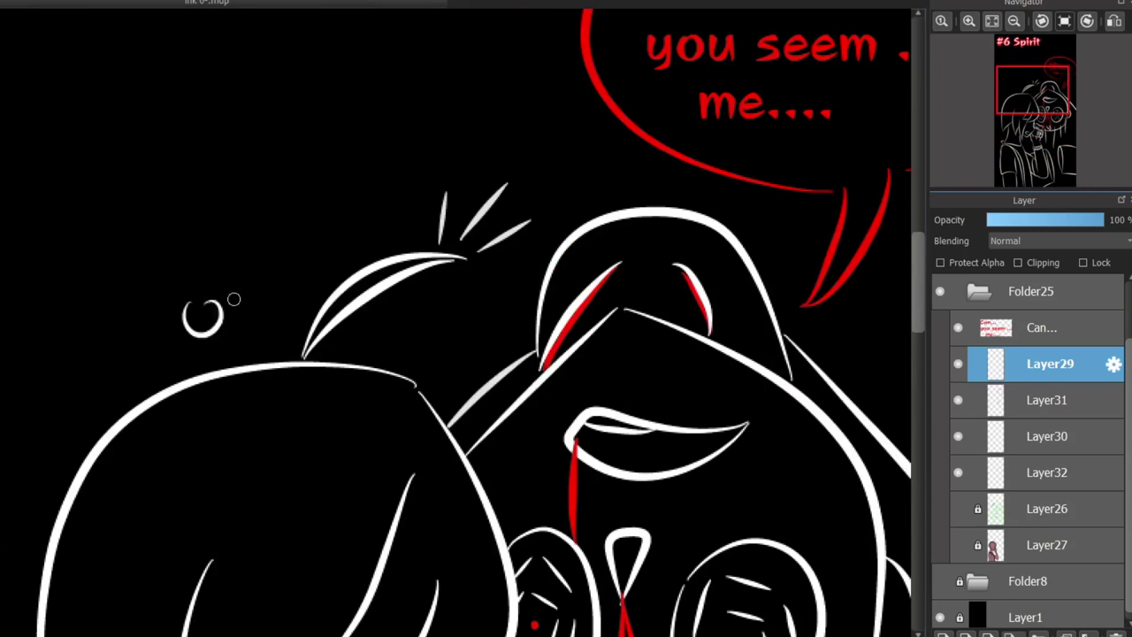
{"action": "left_click_drag", "start_coordinate": [321, 113], "coordinate": [329, 199]}
{"action": "left_click", "coordinate": [335, 217]}
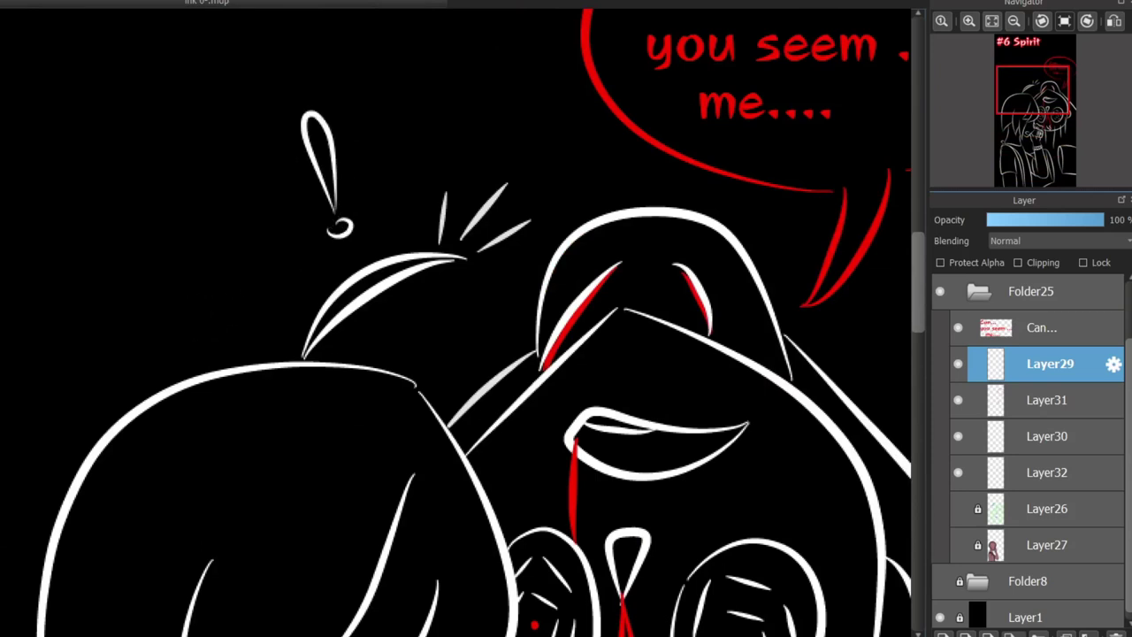
{"action": "key", "text": "ctrl+z"}
{"action": "key", "text": "ctrl+z"}
{"action": "key", "text": "ctrl+z"}
{"action": "key", "text": "ctrl+z"}
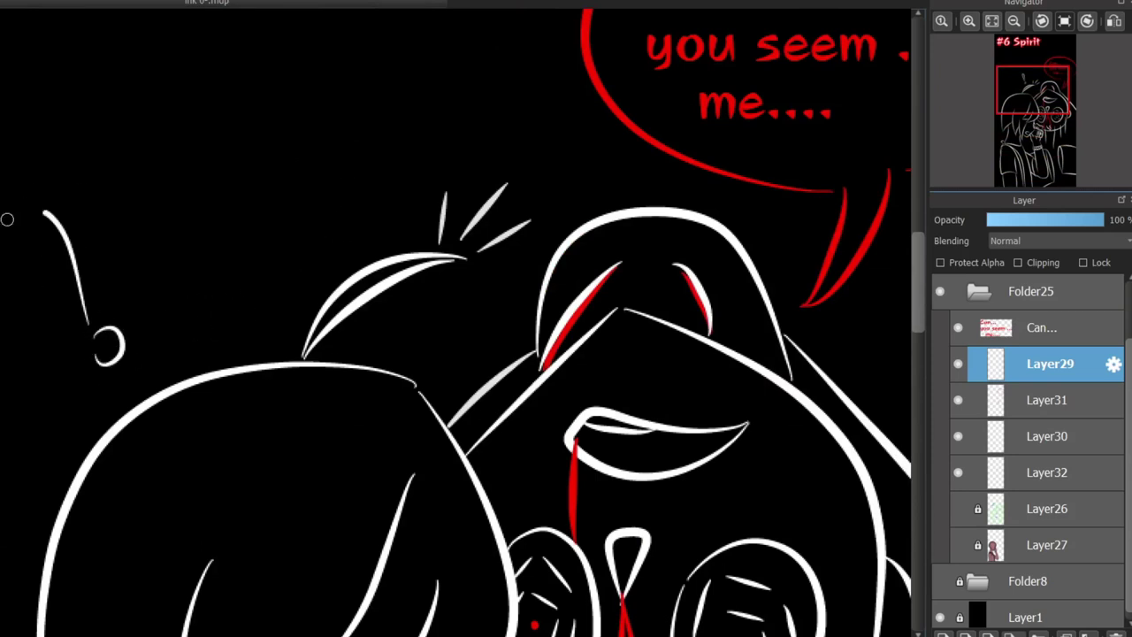
Draw a white outlined exclamation mark in the empty space behind the figure's head, redoing its upper part above the round dot
{"action": "left_click_drag", "start_coordinate": [18, 213], "coordinate": [85, 323]}
{"action": "key", "text": "ctrl+z"}
{"action": "key", "text": "ctrl+z"}
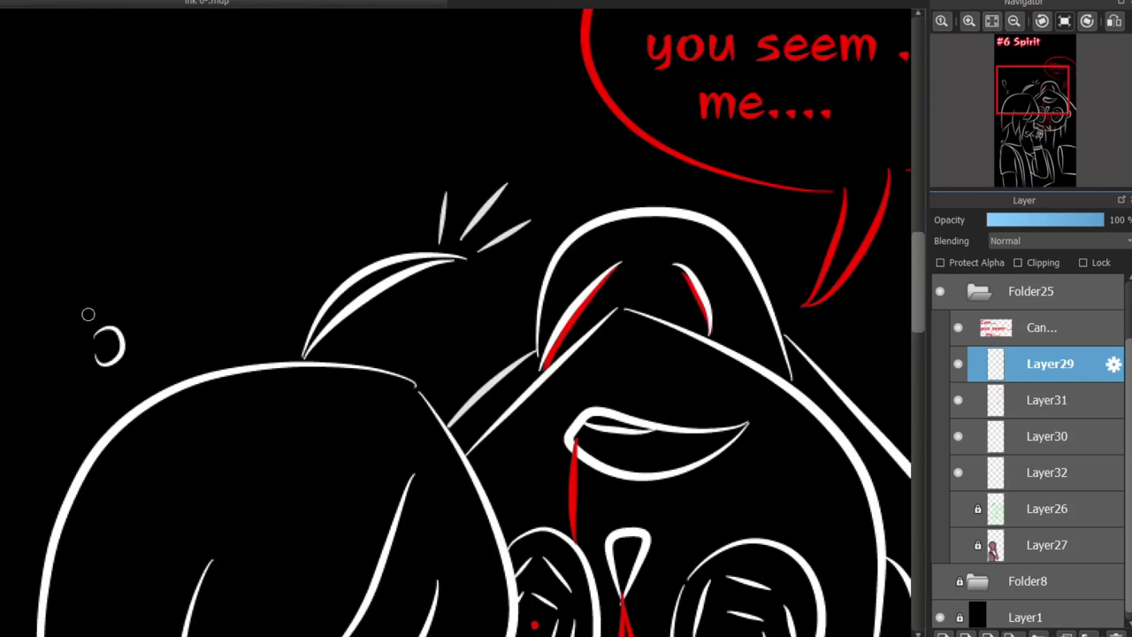
{"action": "left_click_drag", "start_coordinate": [89, 226], "coordinate": [99, 321]}
Touch up the corner of the striped wristband where its upper edge meets the outer side of the raised wrist
{"action": "scroll", "coordinate": [457, 322], "scroll_direction": "down", "scroll_amount": 10}
{"action": "scroll", "coordinate": [341, 189], "scroll_direction": "down", "scroll_amount": 5}
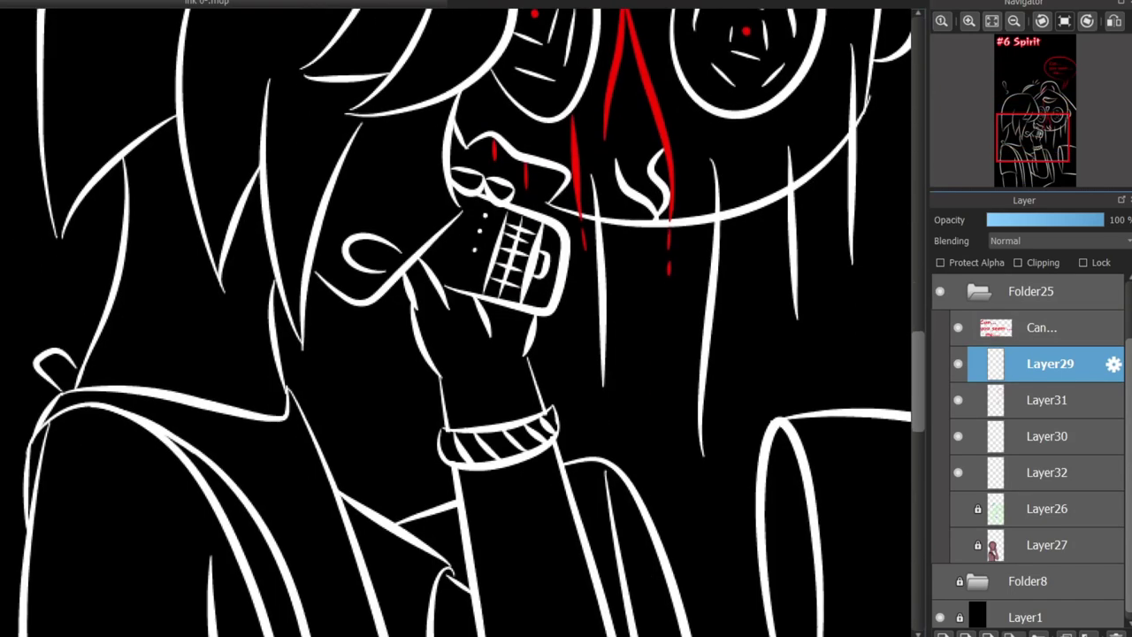
{"action": "scroll", "coordinate": [341, 189], "scroll_direction": "up", "scroll_amount": 1}
{"action": "scroll", "coordinate": [341, 188], "scroll_direction": "up", "scroll_amount": 5}
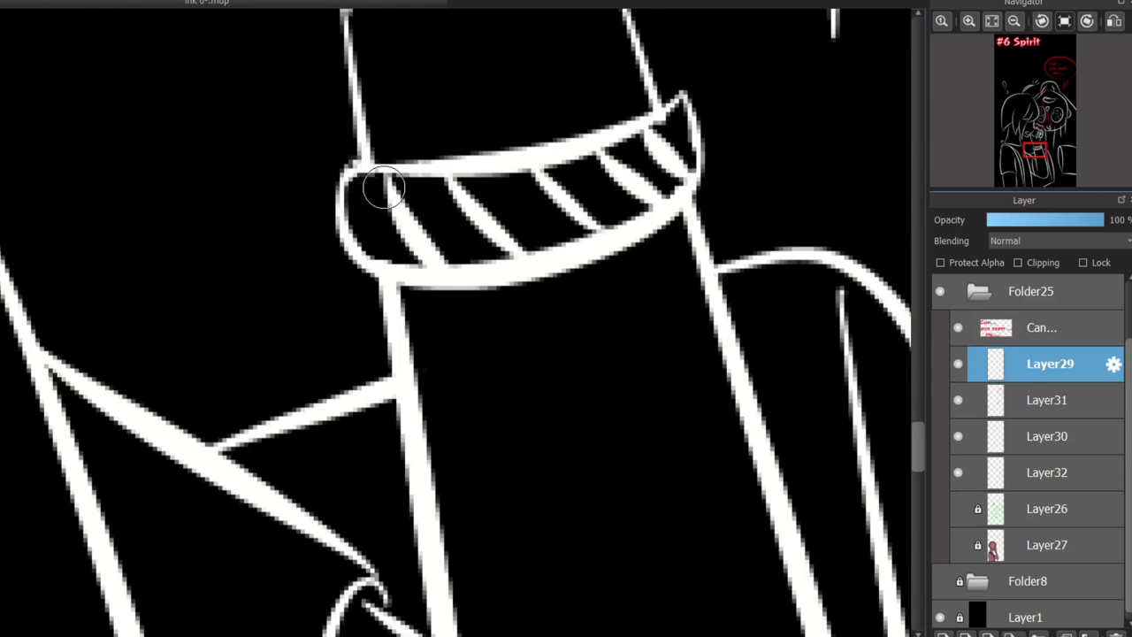
{"action": "left_click_drag", "start_coordinate": [400, 178], "coordinate": [346, 167]}
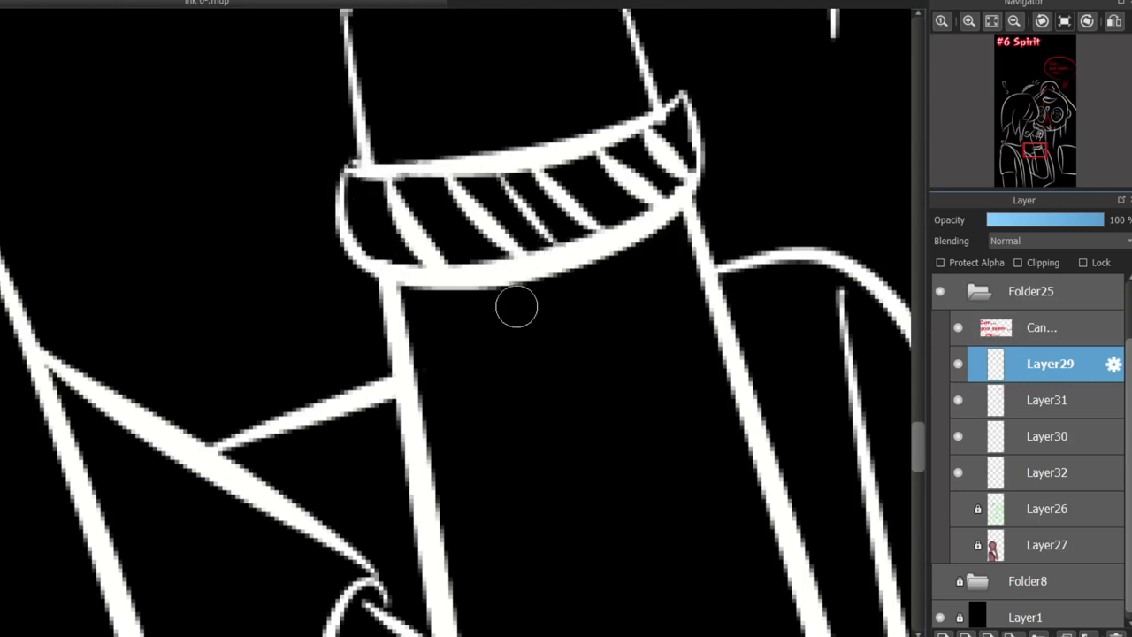
{"action": "scroll", "coordinate": [562, 369], "scroll_direction": "down", "scroll_amount": 7}
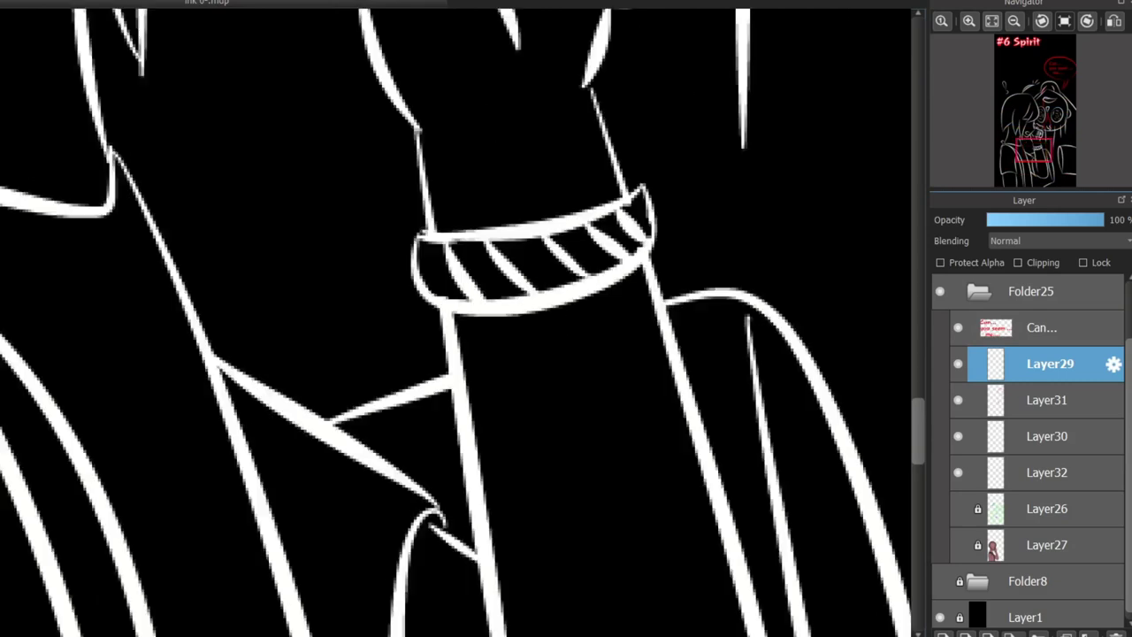
{"action": "scroll", "coordinate": [713, 262], "scroll_direction": "up", "scroll_amount": 4}
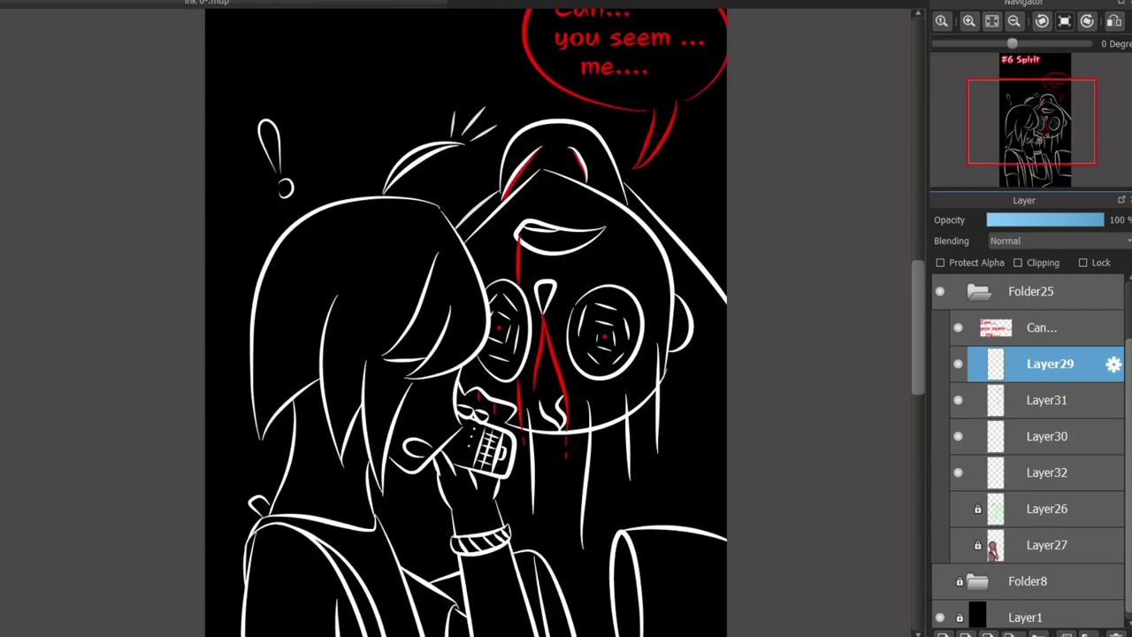
{"action": "scroll", "coordinate": [713, 262], "scroll_direction": "down", "scroll_amount": 2}
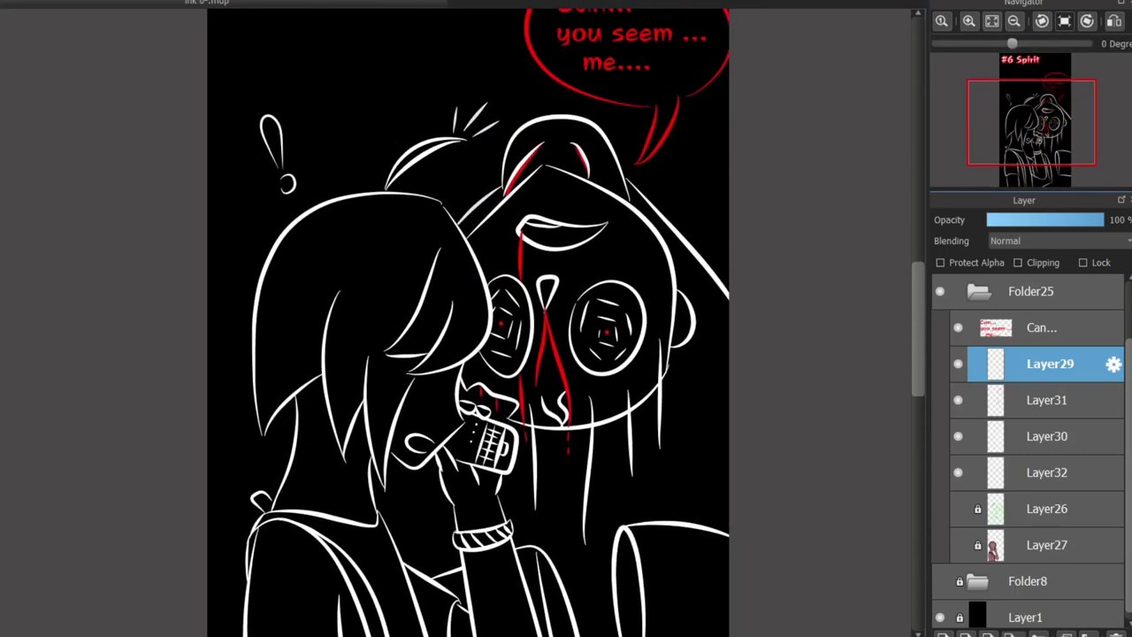
Select the outlined exclamation mark with its dot, move it higher above the figure's head, and clear the selection
{"action": "scroll", "coordinate": [239, 326], "scroll_direction": "up", "scroll_amount": 4}
{"action": "mouse_move", "coordinate": [189, 91]}
{"action": "left_mouse_down"}
{"action": "mouse_move", "coordinate": [375, 265]}
{"action": "mouse_move", "coordinate": [223, 361]}
{"action": "left_mouse_up"}
{"action": "scroll", "coordinate": [165, 190], "scroll_direction": "down", "scroll_amount": 3}
{"action": "scroll", "coordinate": [187, 222], "scroll_direction": "up", "scroll_amount": 3}
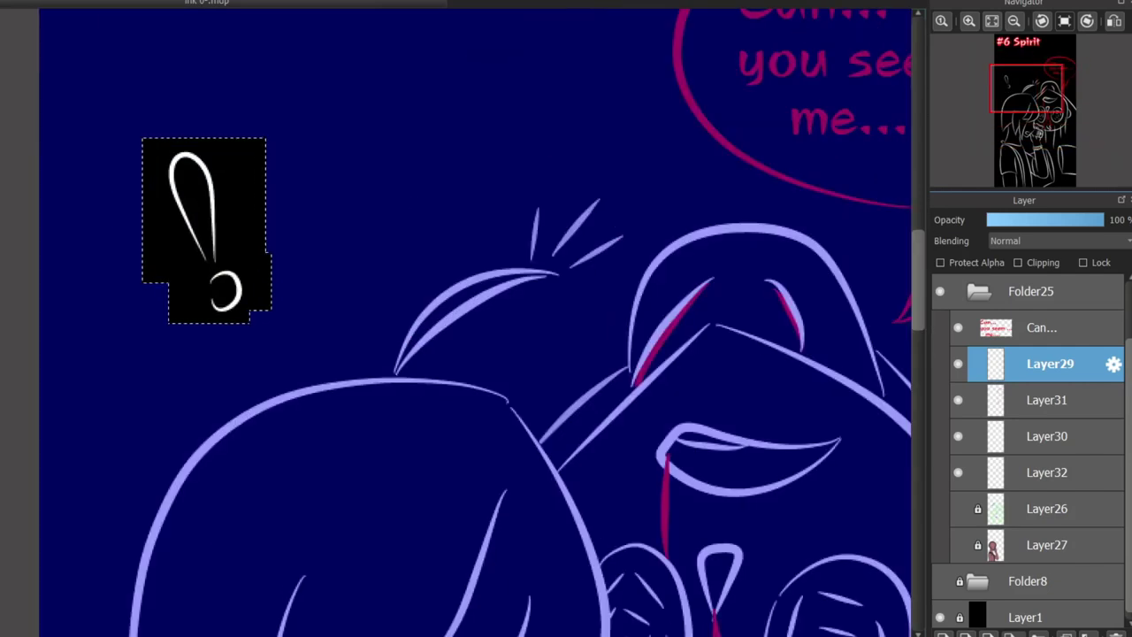
{"action": "key", "text": "ctrl+d"}
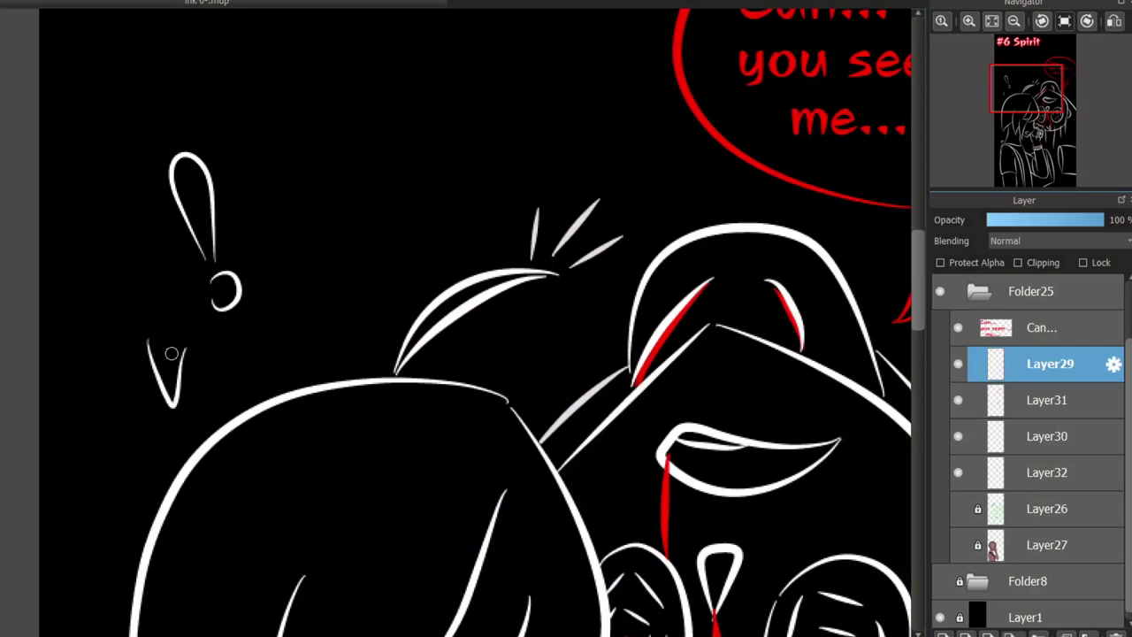
Try several shapes for a pointed bubble tail between the exclamation mark and the figure's head
{"action": "key", "text": "ctrl+z"}
{"action": "key", "text": "ctrl+z"}
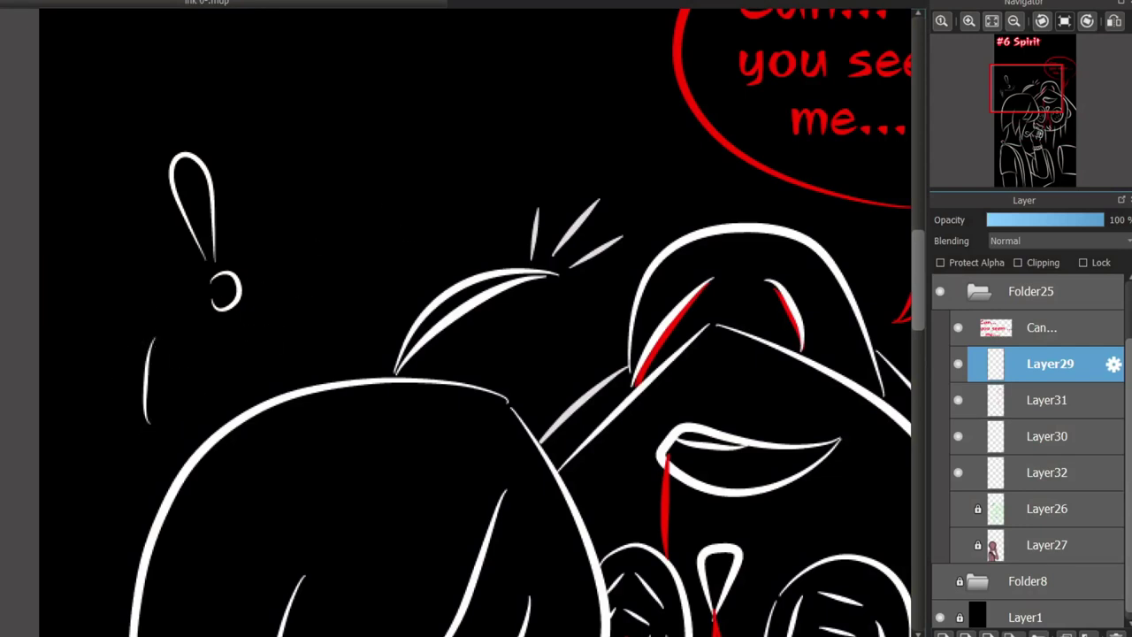
{"action": "mouse_move", "coordinate": [121, 372]}
{"action": "left_mouse_down"}
{"action": "mouse_move", "coordinate": [215, 343]}
{"action": "mouse_move", "coordinate": [155, 392]}
{"action": "left_mouse_up"}
{"action": "key", "text": "ctrl+z"}
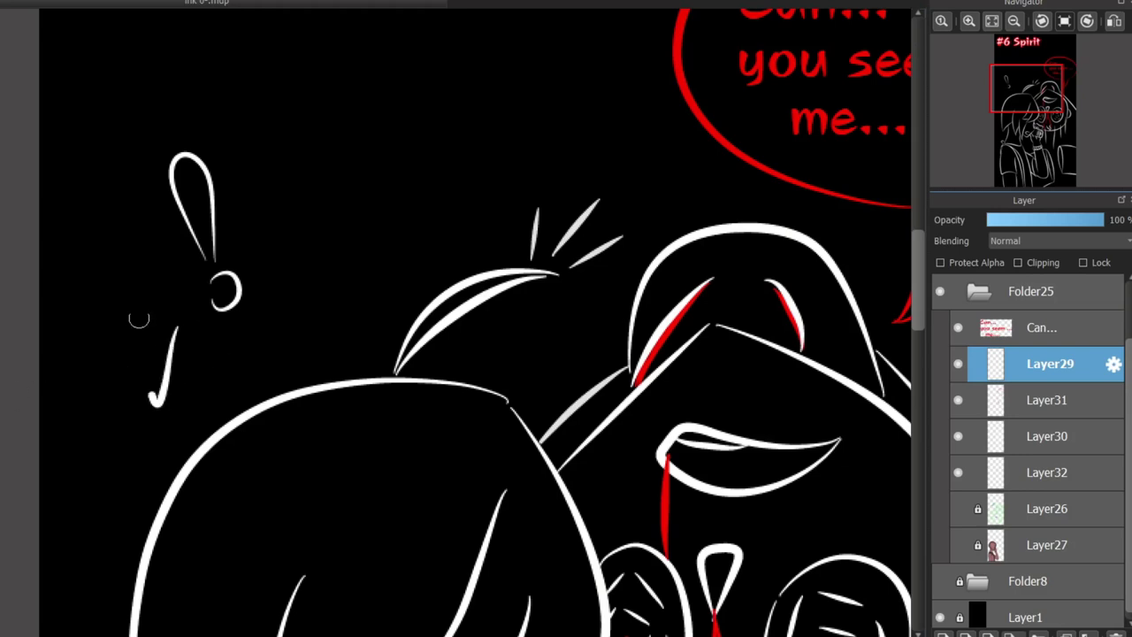
{"action": "key", "text": "ctrl+z"}
{"action": "mouse_move", "coordinate": [111, 349]}
{"action": "left_mouse_down"}
{"action": "mouse_move", "coordinate": [161, 350]}
{"action": "mouse_move", "coordinate": [173, 335]}
{"action": "left_mouse_up"}
{"action": "key", "text": "ctrl+z"}
{"action": "key", "text": "ctrl+z"}
Draw a white cloud-shaped bubble with a pointed tail around the exclamation mark, redoing its scalloped outline
{"action": "left_click_drag", "start_coordinate": [182, 336], "coordinate": [253, 343]}
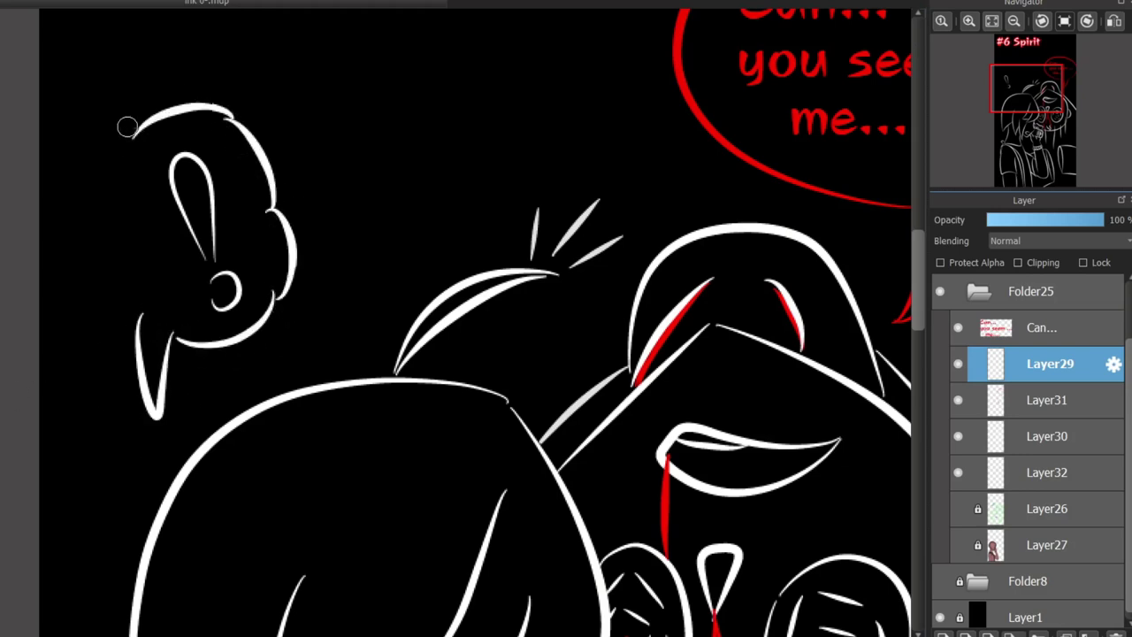
{"action": "left_click_drag", "start_coordinate": [127, 127], "coordinate": [106, 221]}
{"action": "key", "text": "ctrl+z"}
{"action": "key", "text": "ctrl+z"}
{"action": "key", "text": "ctrl+z"}
{"action": "key", "text": "ctrl+z"}
{"action": "mouse_move", "coordinate": [181, 344]}
{"action": "left_mouse_down"}
{"action": "mouse_move", "coordinate": [293, 309]}
{"action": "mouse_move", "coordinate": [292, 197]}
{"action": "left_mouse_up"}
{"action": "mouse_move", "coordinate": [287, 188]}
{"action": "left_mouse_down"}
{"action": "mouse_move", "coordinate": [195, 89]}
{"action": "mouse_move", "coordinate": [94, 213]}
{"action": "left_mouse_up"}
{"action": "scroll", "coordinate": [216, 374], "scroll_direction": "down", "scroll_amount": 5}
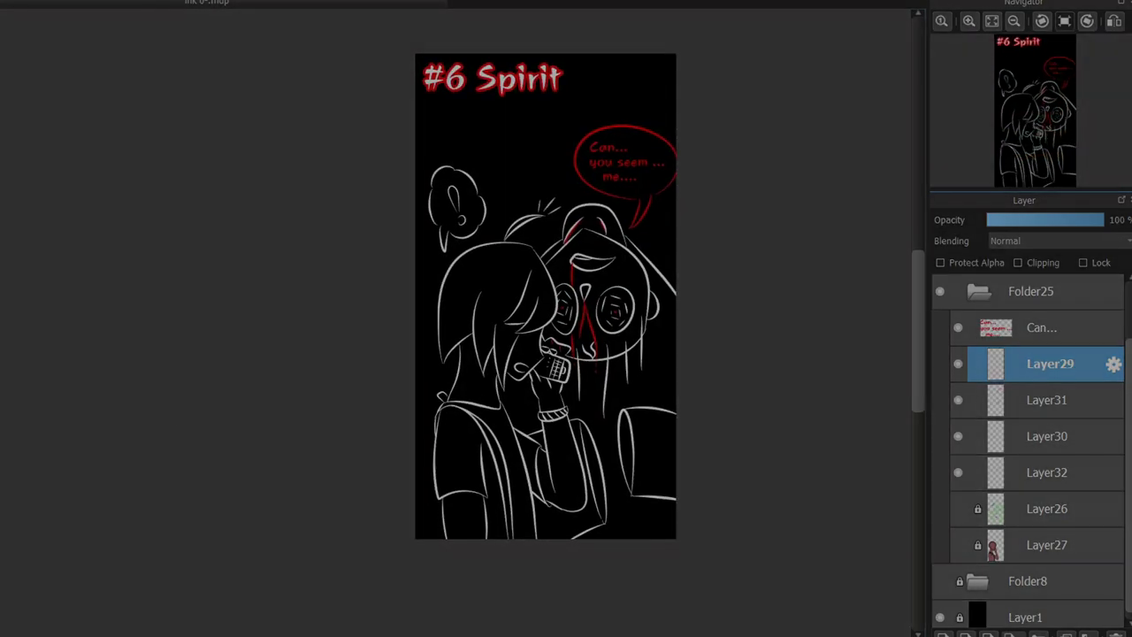